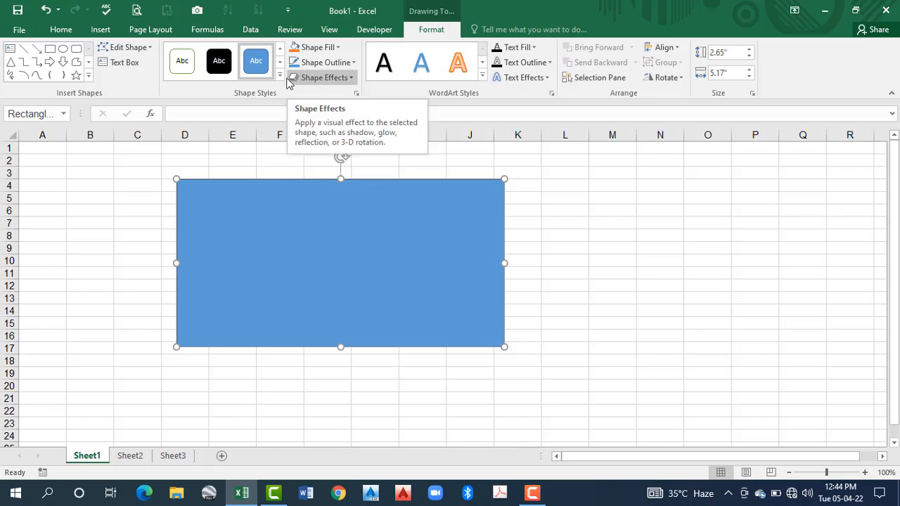
Look through the rectangle's theme styles, its fill options including gradients, and its outline weight and dash options
{"action": "left_click", "coordinate": [280, 76]}
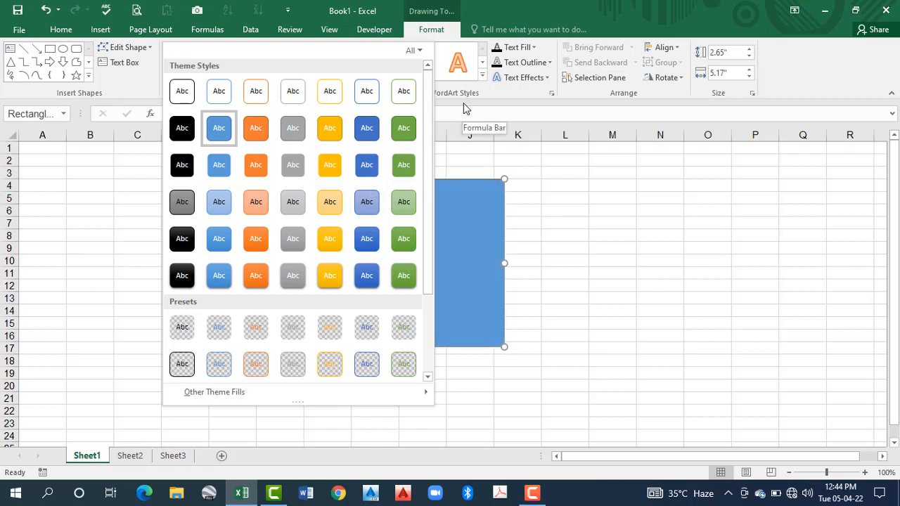
{"action": "key", "text": "Escape"}
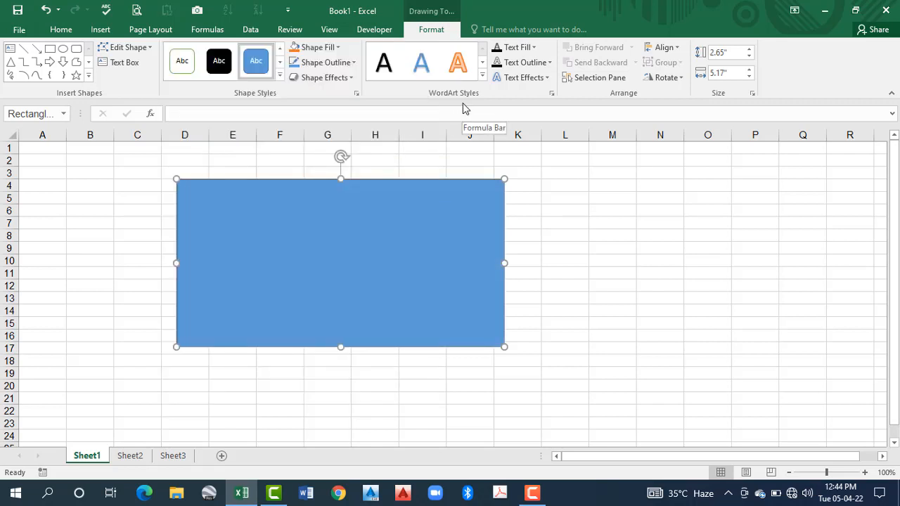
{"action": "left_click", "coordinate": [335, 49]}
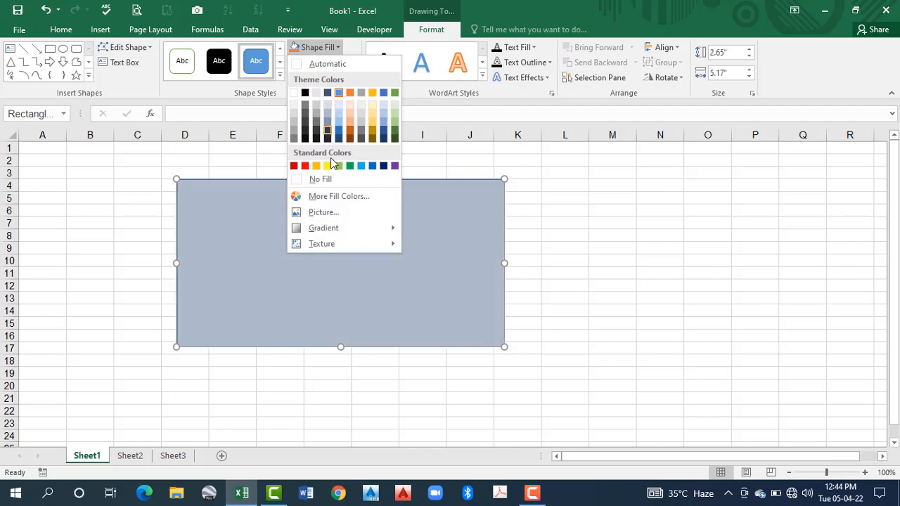
{"action": "mouse_move", "coordinate": [342, 230]}
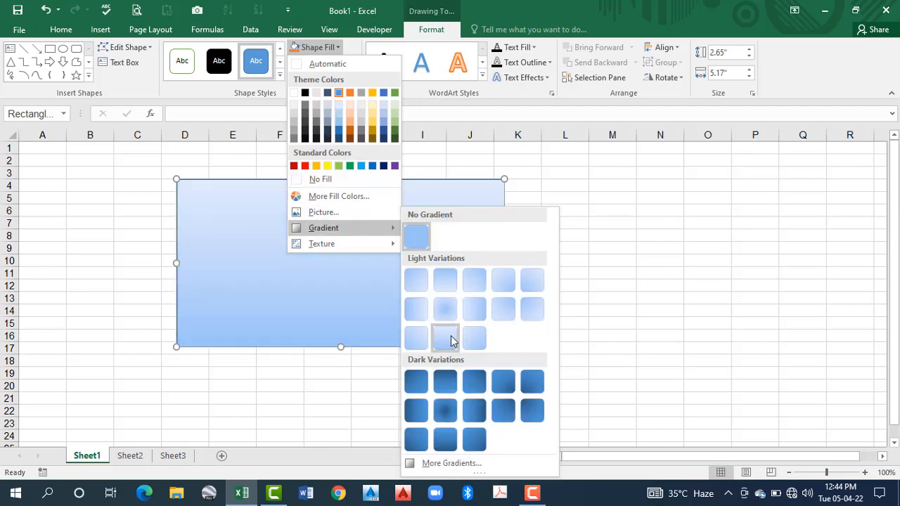
{"action": "left_click", "coordinate": [548, 188]}
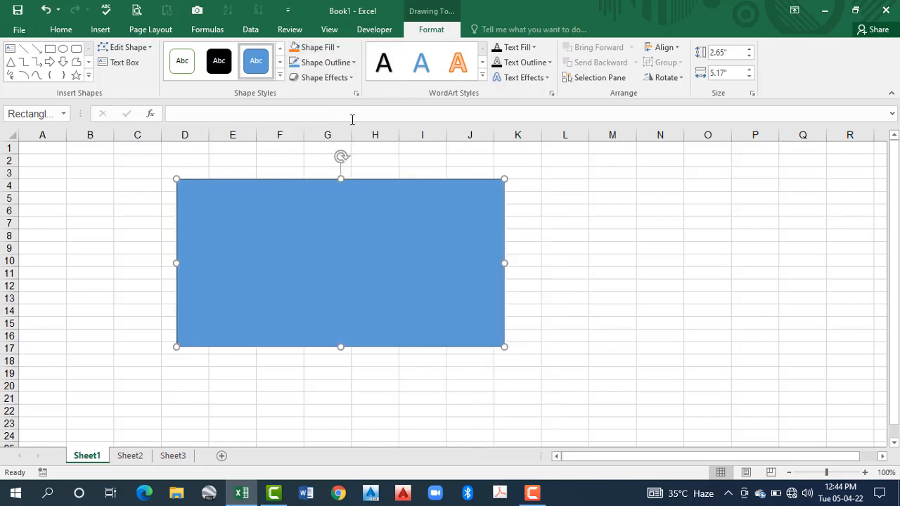
{"action": "left_click", "coordinate": [342, 63]}
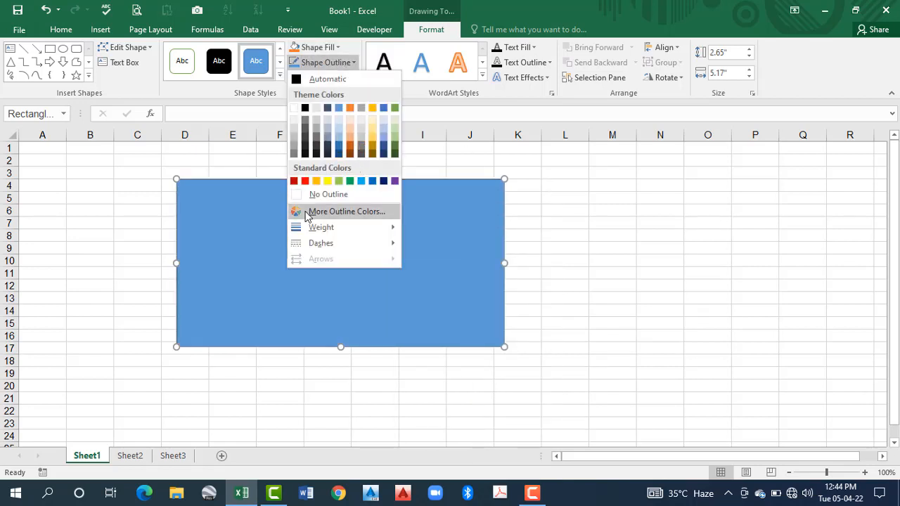
{"action": "mouse_move", "coordinate": [318, 232]}
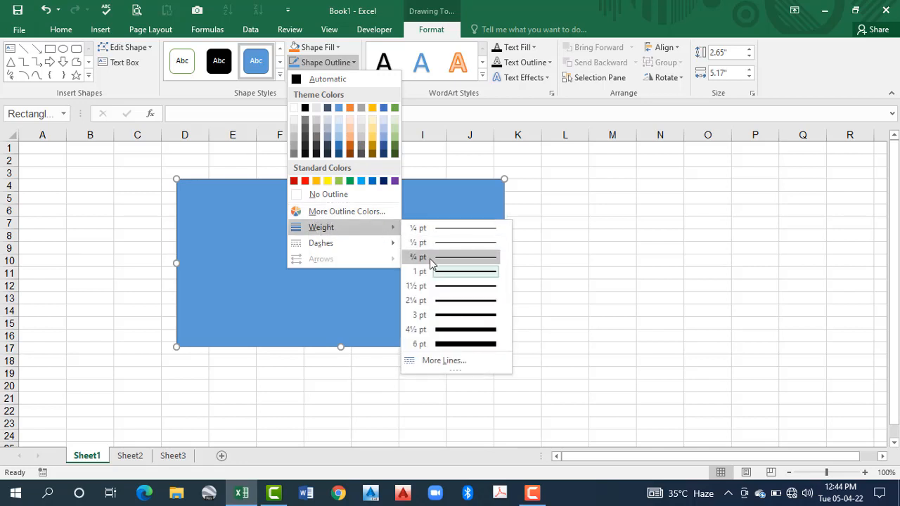
{"action": "mouse_move", "coordinate": [362, 251]}
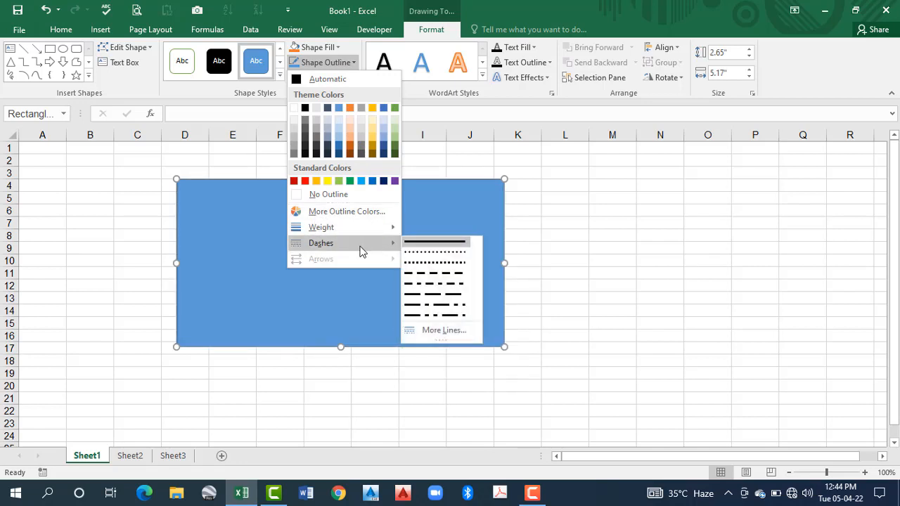
{"action": "left_click", "coordinate": [417, 275]}
Preview the rectangle's shape effects: presets, shadow, reflection, glow, soft edges, bevel and 3-D rotation, without applying any
{"action": "left_click", "coordinate": [339, 83]}
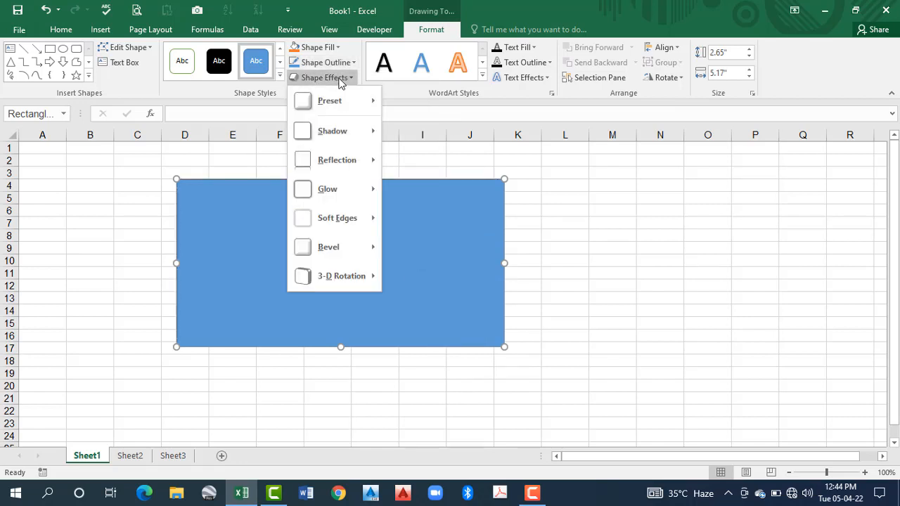
{"action": "mouse_move", "coordinate": [344, 103]}
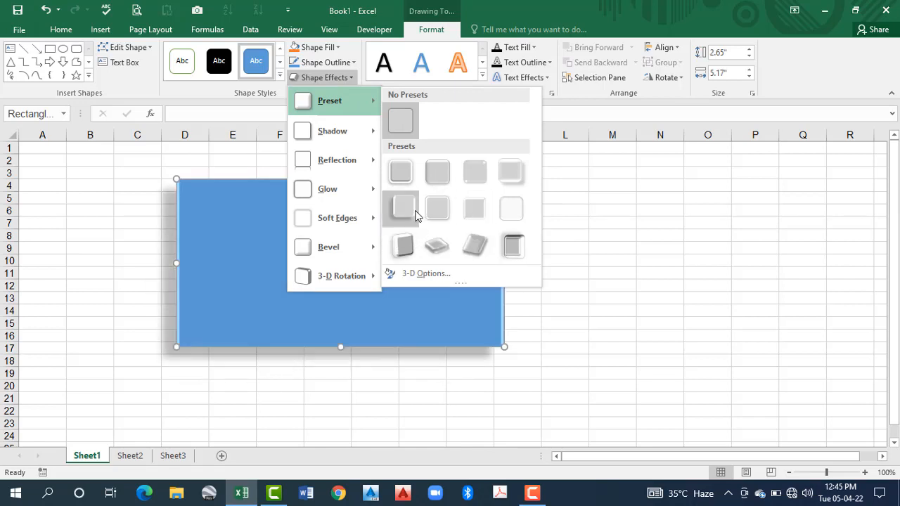
{"action": "mouse_move", "coordinate": [341, 135]}
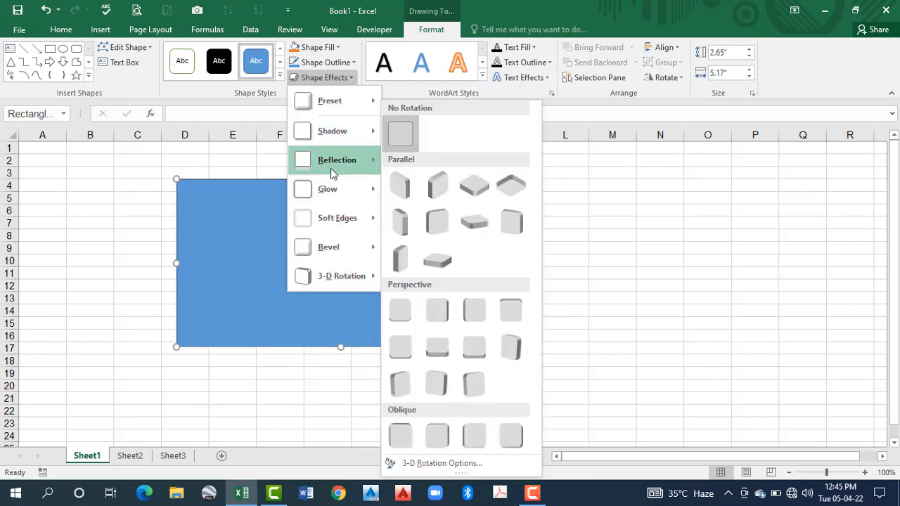
{"action": "mouse_move", "coordinate": [332, 174]}
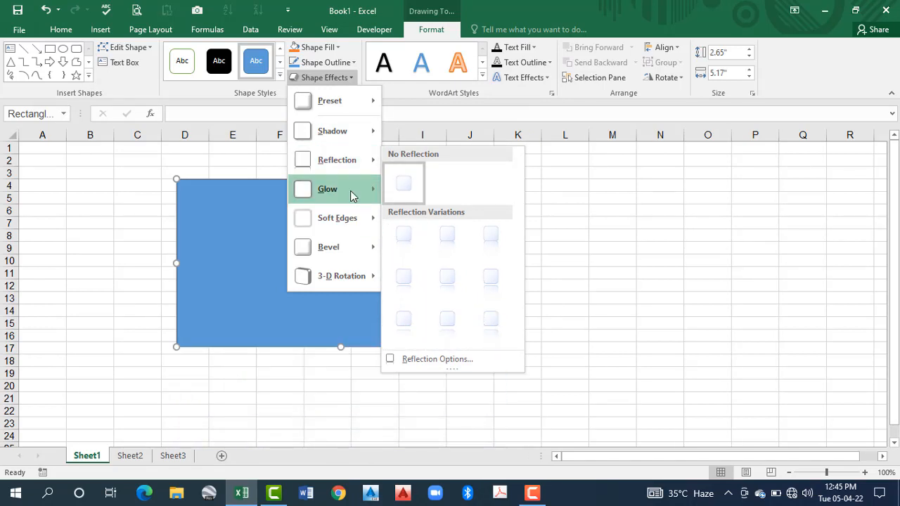
{"action": "mouse_move", "coordinate": [344, 193]}
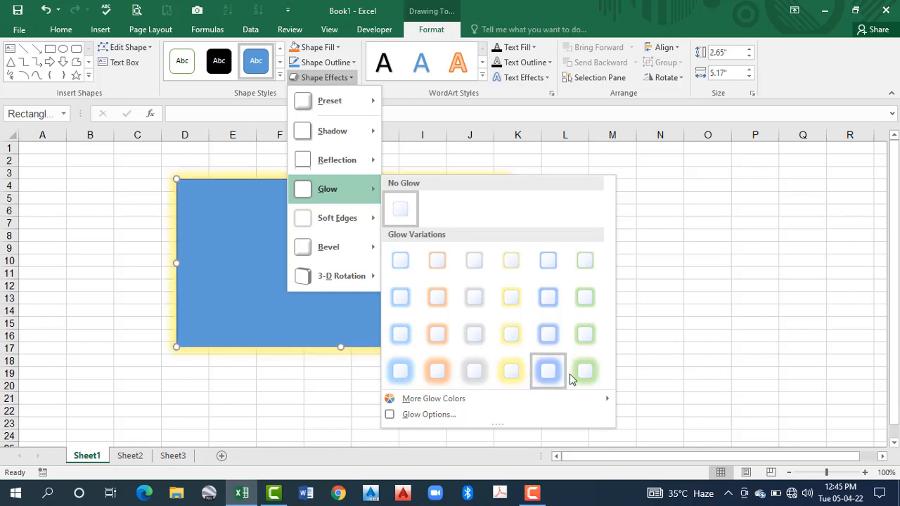
{"action": "mouse_move", "coordinate": [341, 222]}
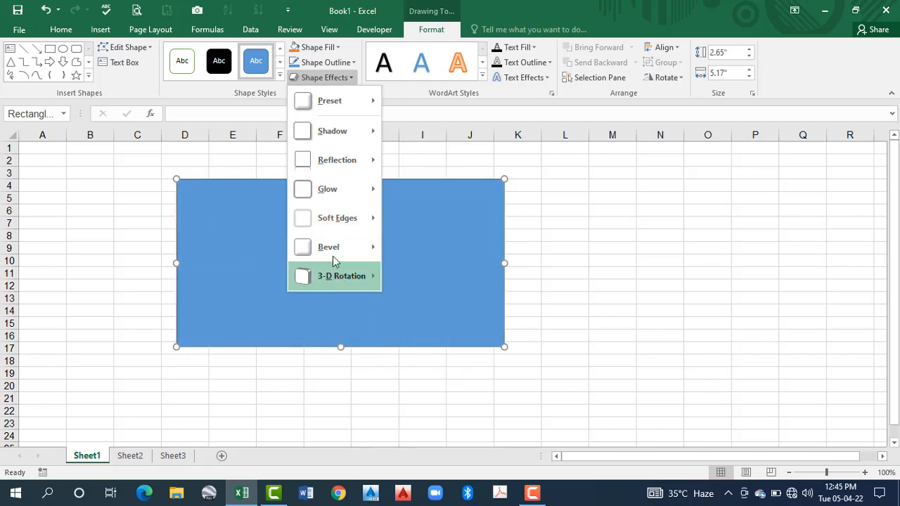
{"action": "mouse_move", "coordinate": [328, 255]}
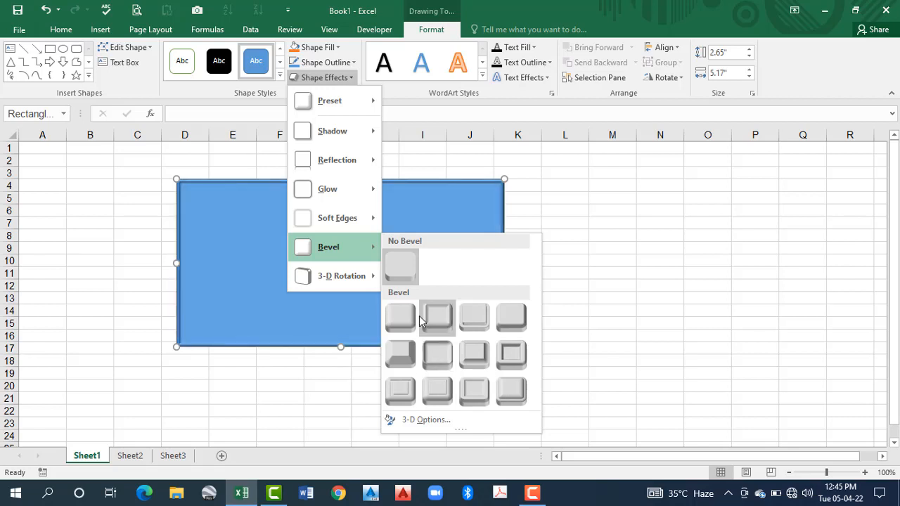
{"action": "mouse_move", "coordinate": [342, 281]}
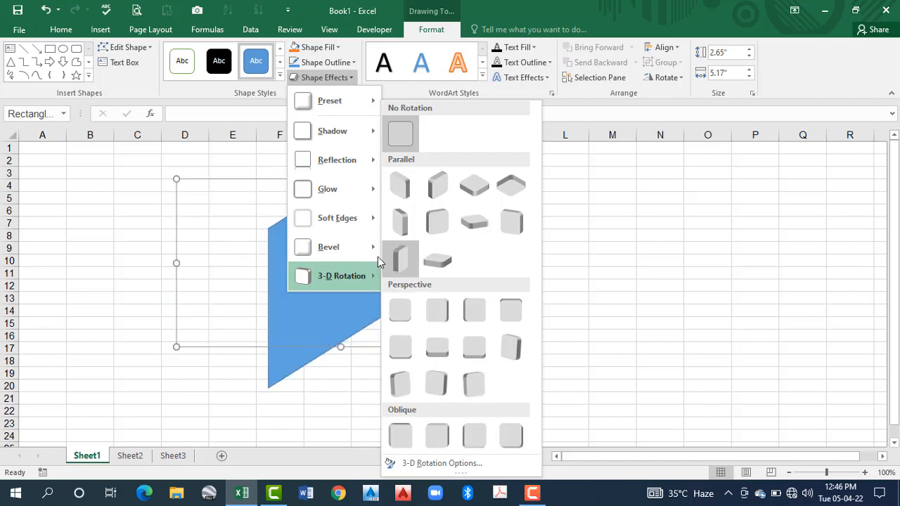
{"action": "left_click", "coordinate": [246, 287]}
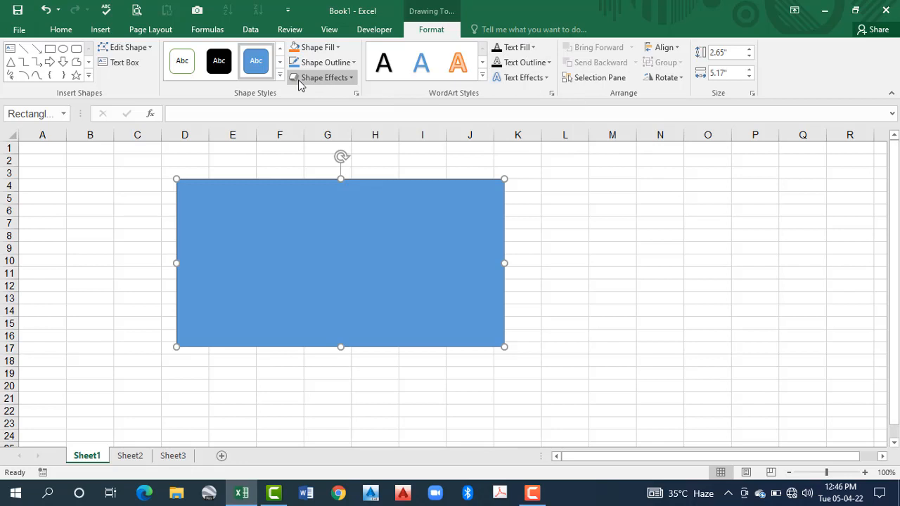
Open the rectangle's Format Shape settings and compare the text options with the shape options, ending on the shape options
{"action": "right_click", "coordinate": [362, 243]}
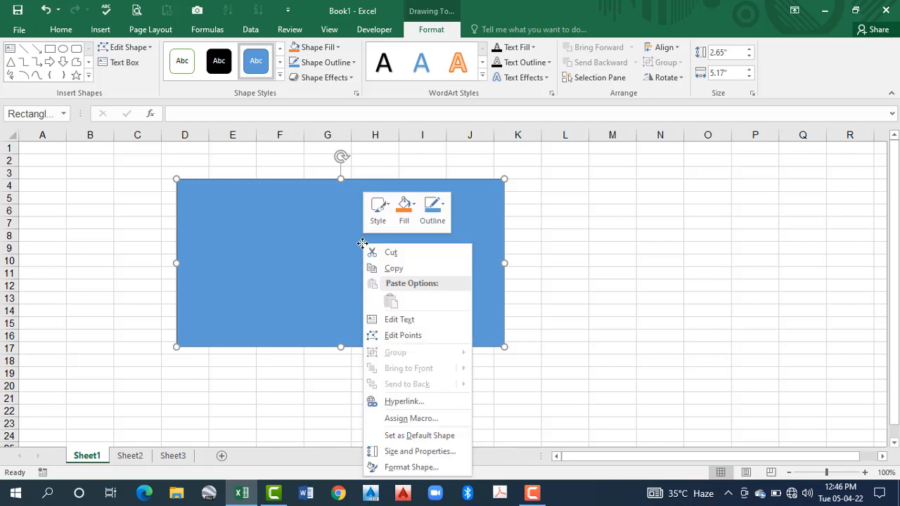
{"action": "left_click", "coordinate": [406, 468]}
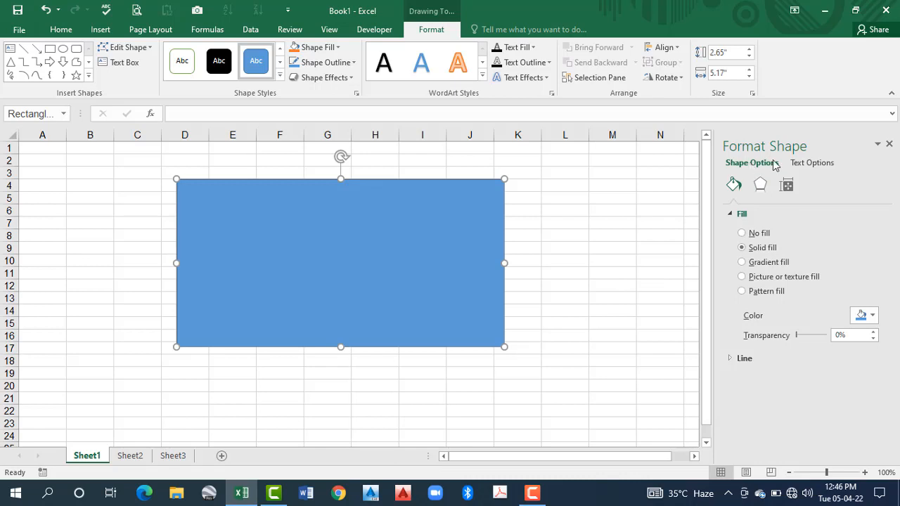
{"action": "left_click", "coordinate": [815, 168]}
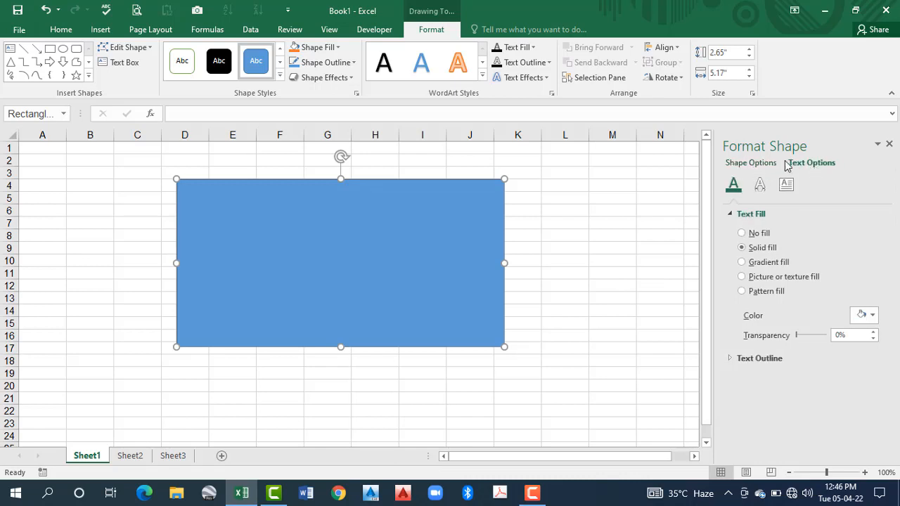
{"action": "left_click", "coordinate": [743, 166]}
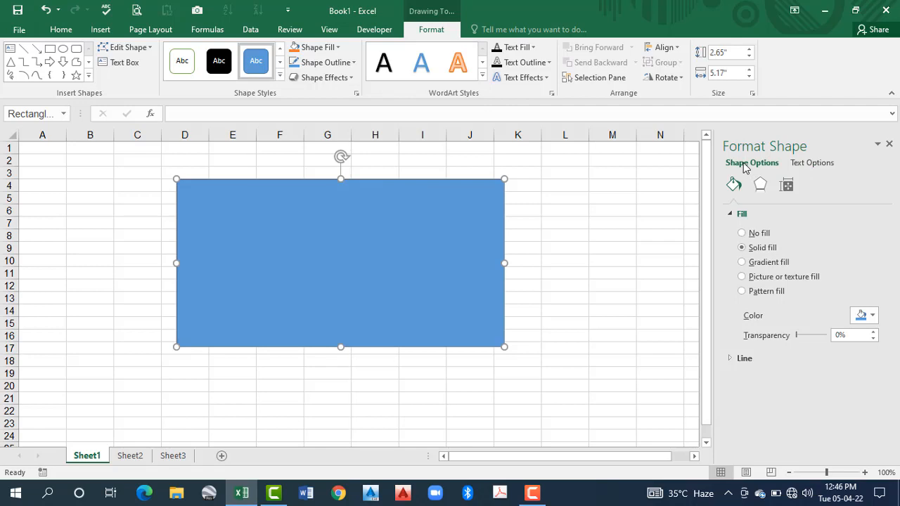
{"action": "left_click", "coordinate": [808, 163]}
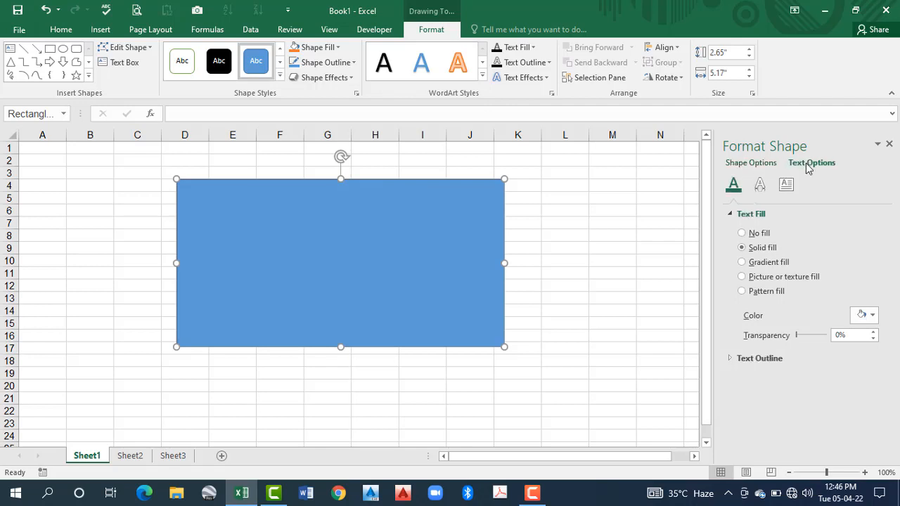
{"action": "left_click", "coordinate": [745, 165]}
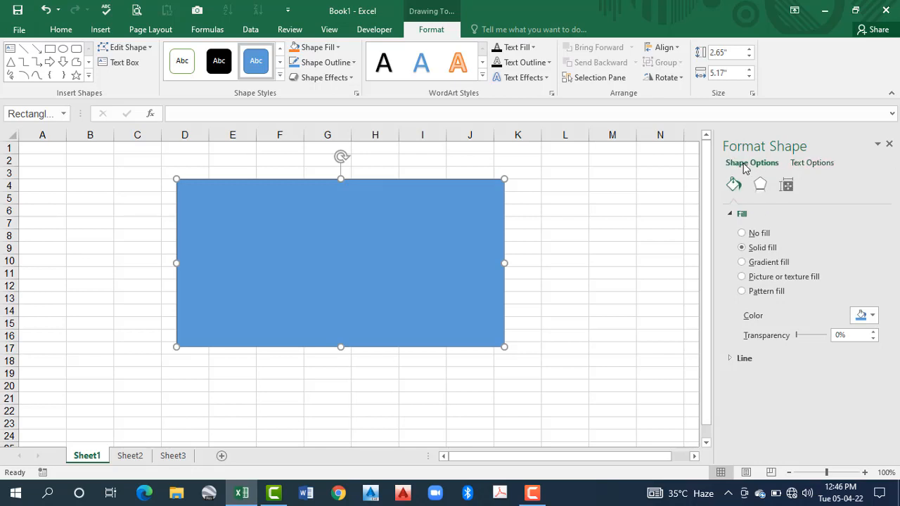
Set the rectangle to No fill, then return it to Solid fill
{"action": "left_click", "coordinate": [729, 215]}
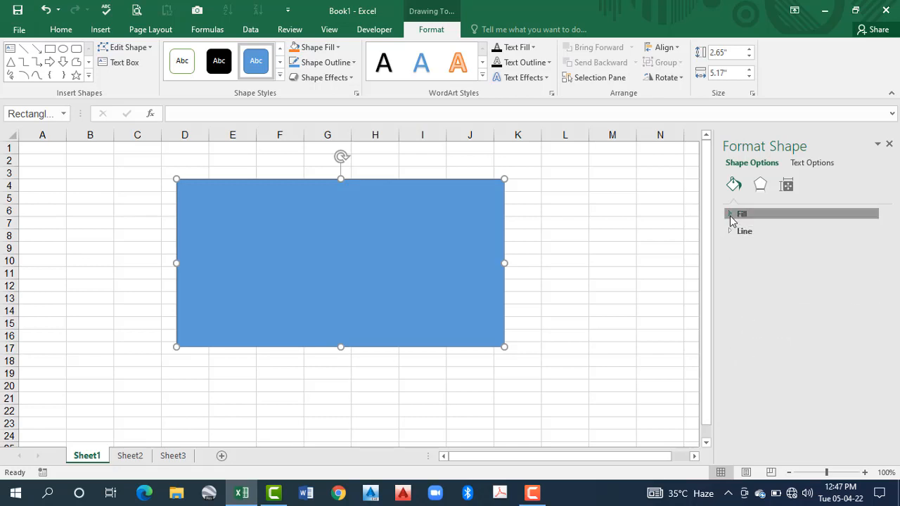
{"action": "left_click", "coordinate": [731, 215]}
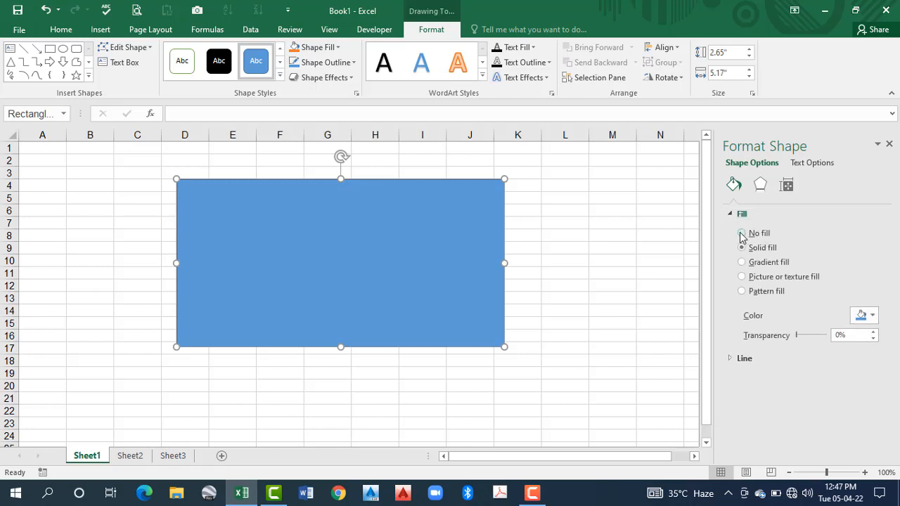
{"action": "left_click", "coordinate": [742, 234]}
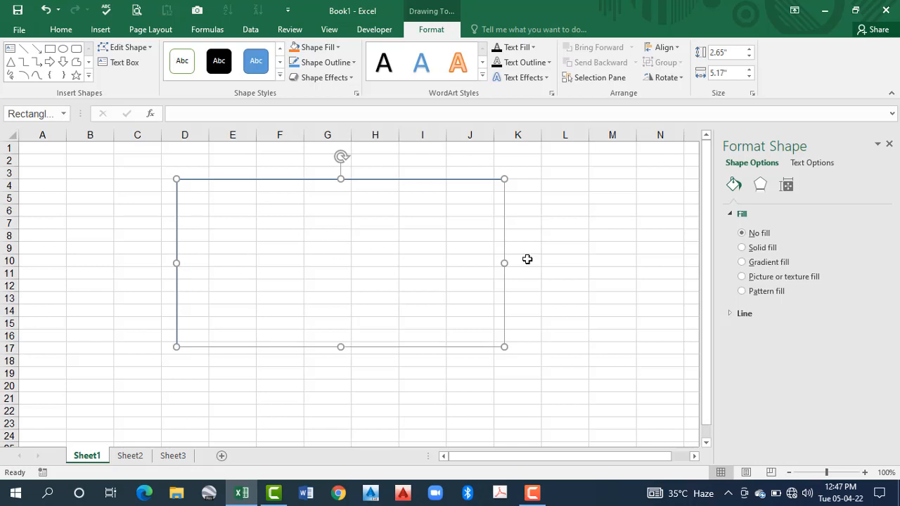
{"action": "left_click", "coordinate": [742, 249]}
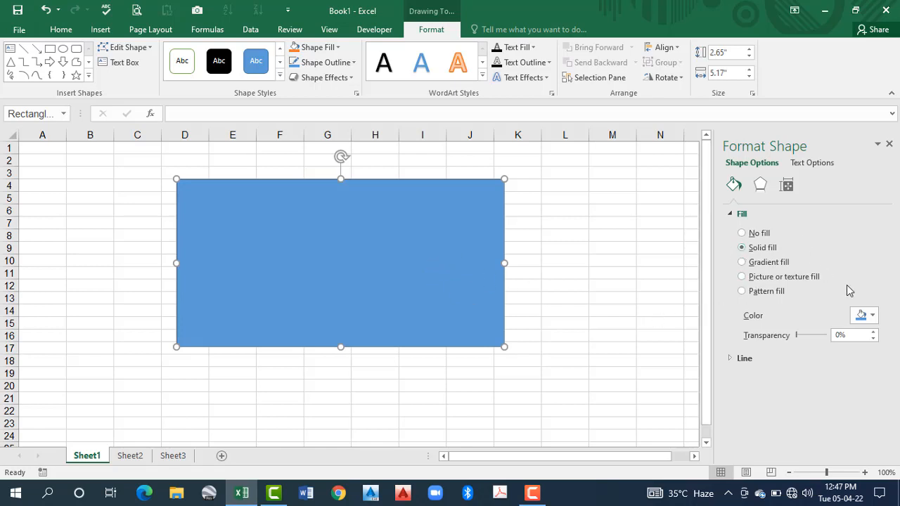
Give the rectangle a solid red fill and try 46% transparency before making it opaque again
{"action": "left_click", "coordinate": [872, 316]}
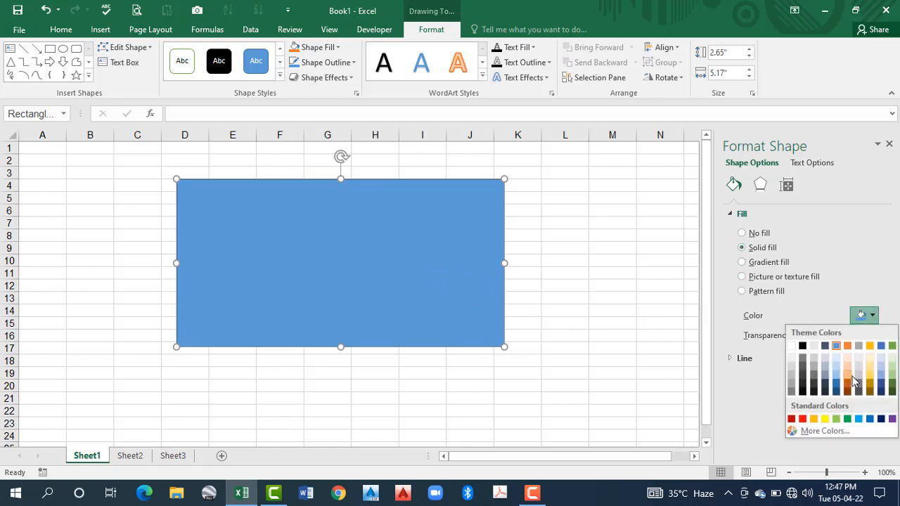
{"action": "left_click", "coordinate": [802, 420]}
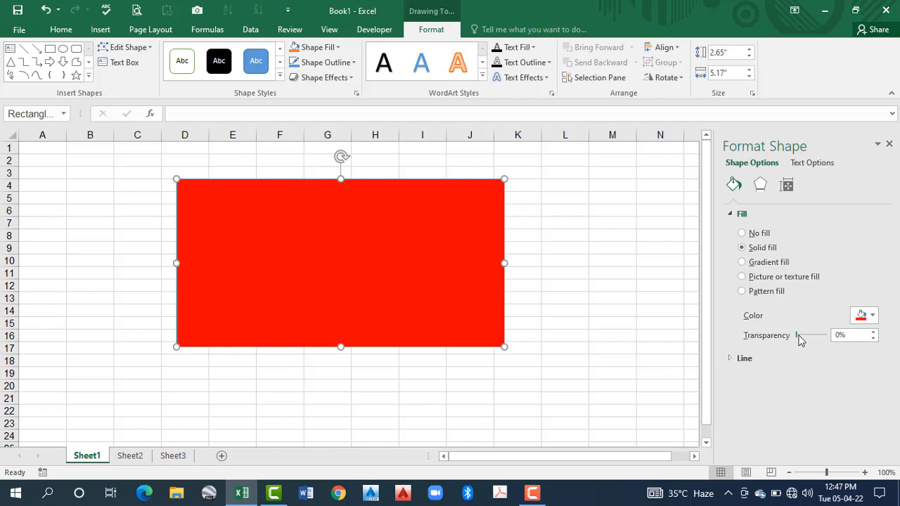
{"action": "left_click_drag", "start_coordinate": [797, 336], "coordinate": [810, 335]}
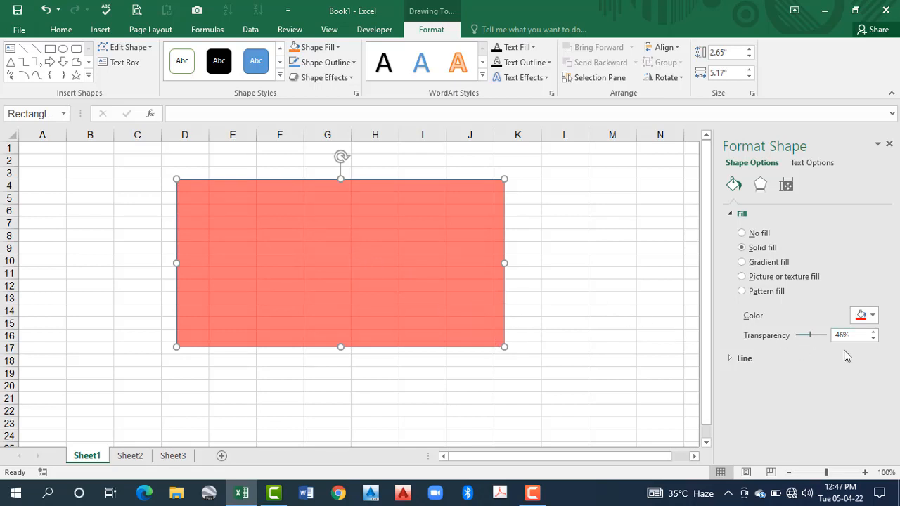
{"action": "left_click_drag", "start_coordinate": [808, 336], "coordinate": [792, 341]}
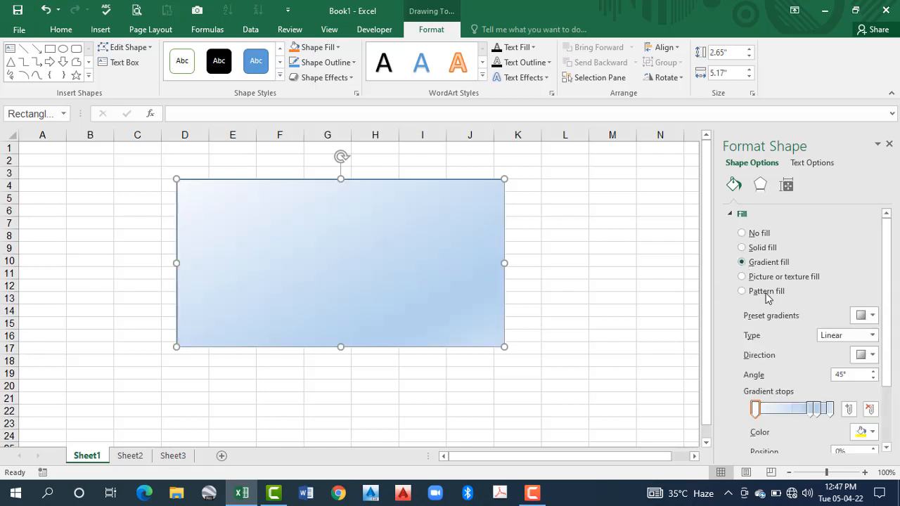
Look through the preset gradients and gradient types for the rectangle's fill, keeping the Linear type
{"action": "left_click", "coordinate": [872, 317]}
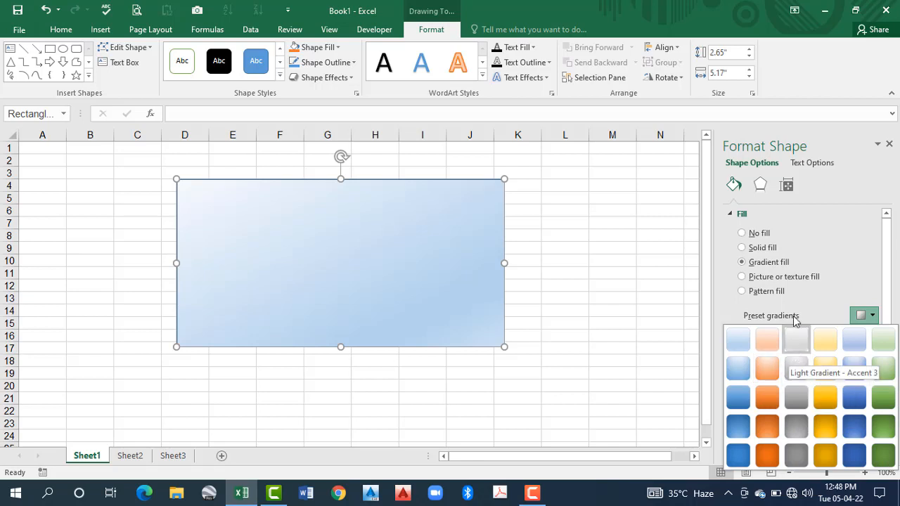
{"action": "left_click", "coordinate": [857, 287]}
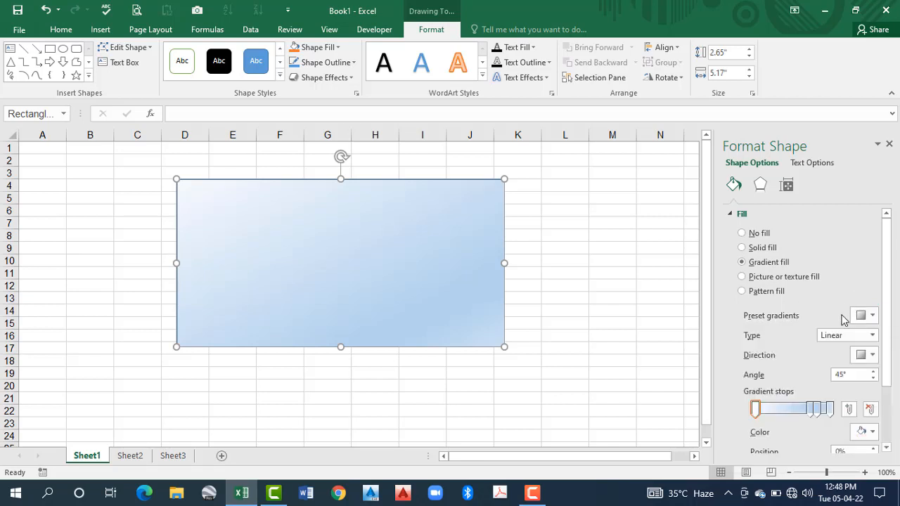
{"action": "left_click", "coordinate": [860, 338]}
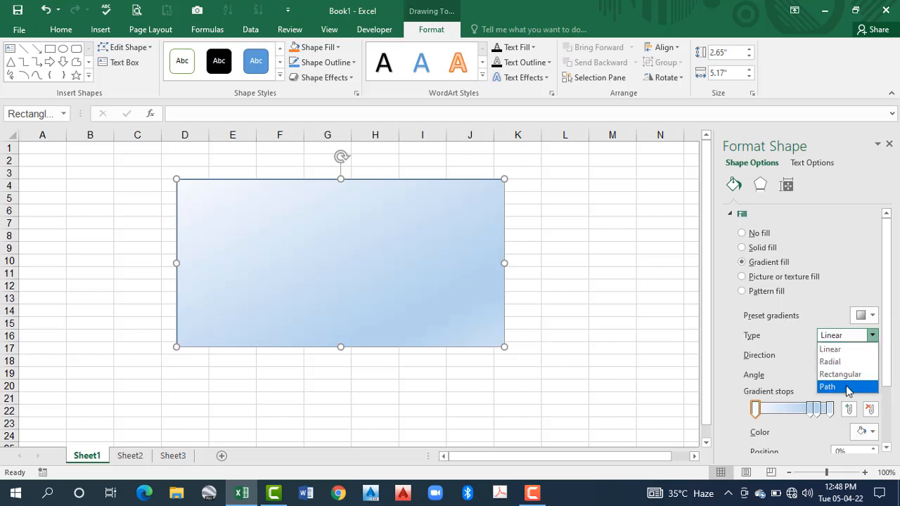
{"action": "left_click", "coordinate": [832, 349]}
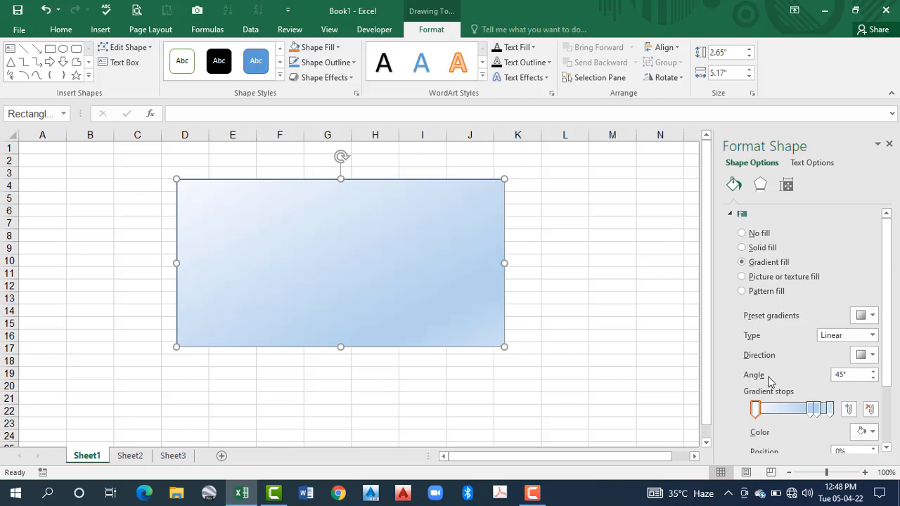
Move the second gradient stop to 30% and the third gradient stop to 70%
{"action": "left_click", "coordinate": [809, 411]}
{"action": "left_click_drag", "start_coordinate": [809, 410], "coordinate": [778, 411]}
{"action": "left_click", "coordinate": [815, 411]}
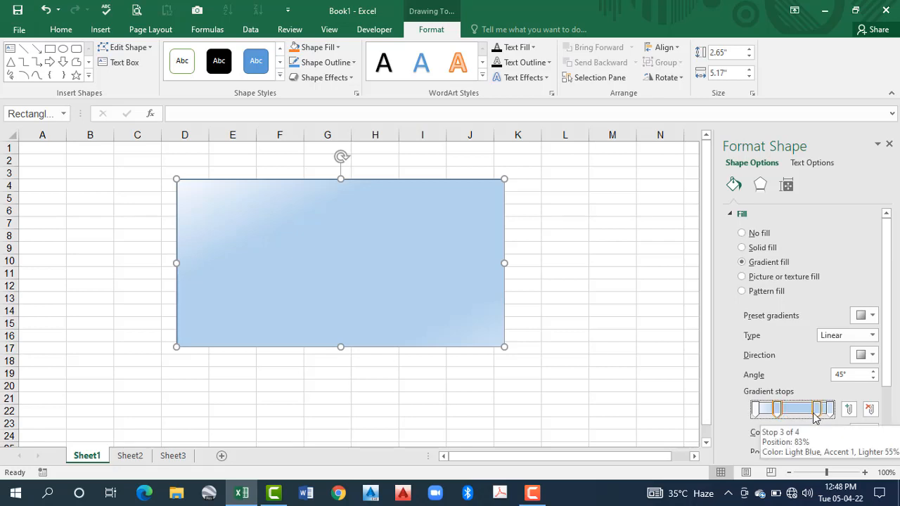
{"action": "left_click_drag", "start_coordinate": [817, 411], "coordinate": [807, 412]}
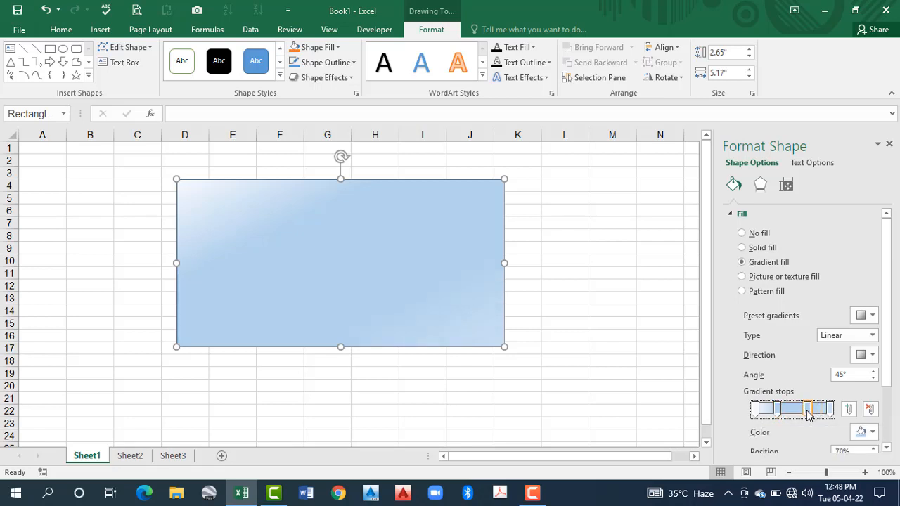
Remove the two middle gradient stops from the rectangle's fill and try to remove the end stop as well
{"action": "left_click", "coordinate": [870, 409]}
{"action": "left_click", "coordinate": [779, 413]}
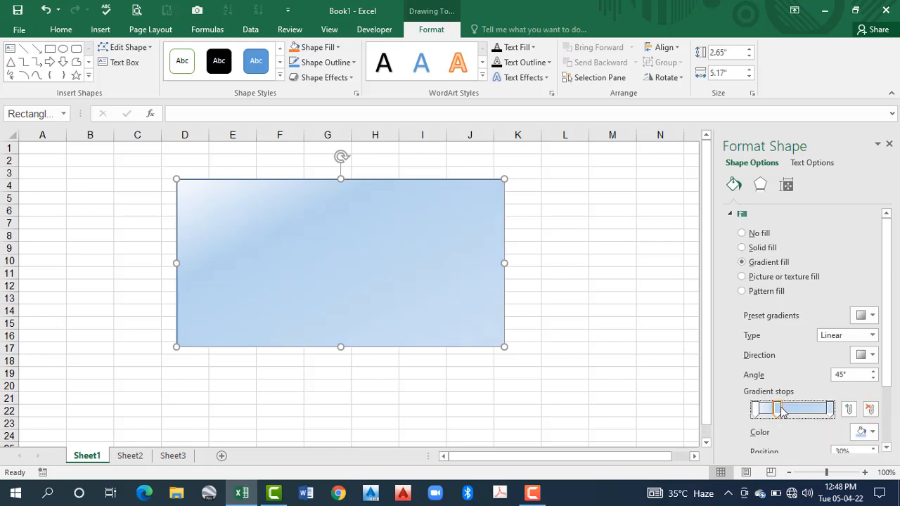
{"action": "left_click", "coordinate": [871, 409]}
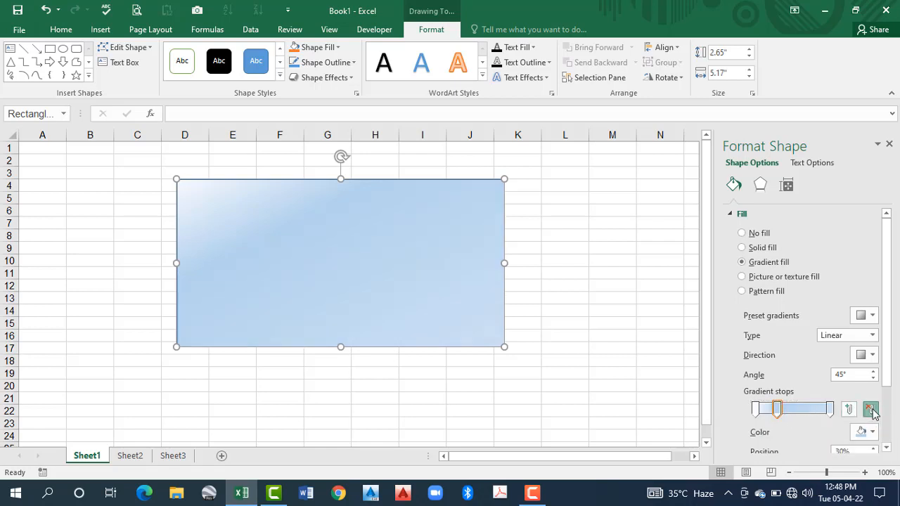
{"action": "left_click", "coordinate": [831, 409]}
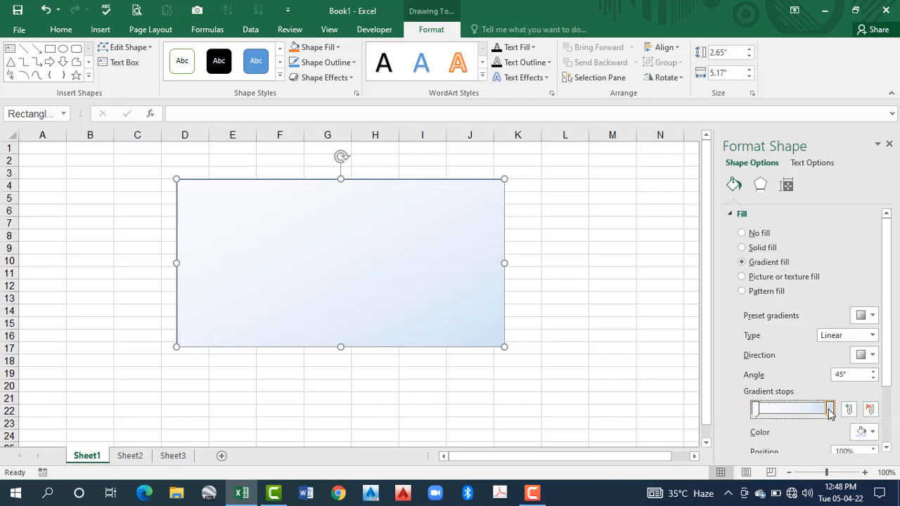
{"action": "left_click", "coordinate": [869, 410]}
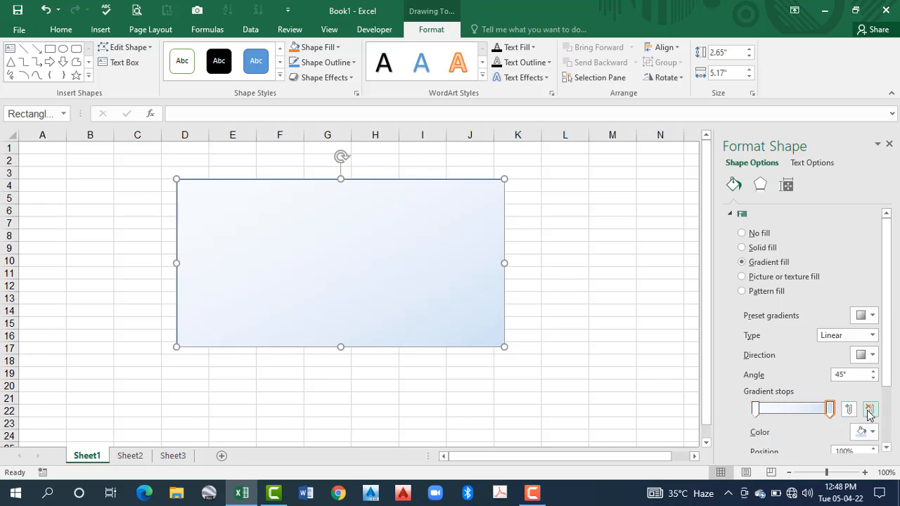
Set the color of the first gradient stop, at 0%, to standard red
{"action": "left_click", "coordinate": [755, 411]}
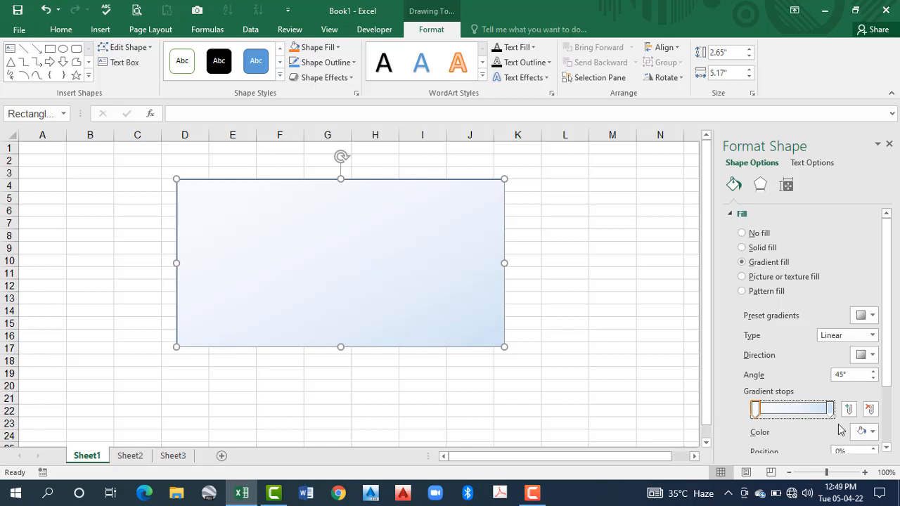
{"action": "left_click", "coordinate": [873, 432]}
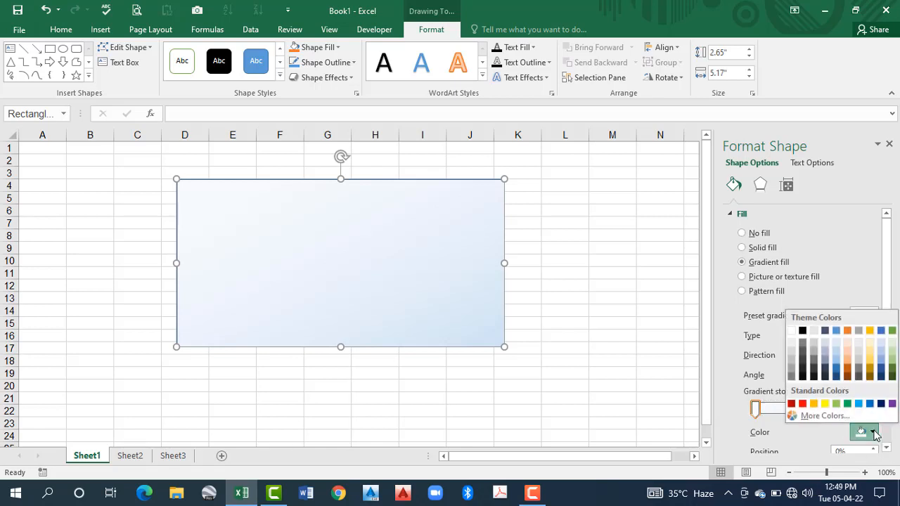
{"action": "left_click", "coordinate": [802, 404]}
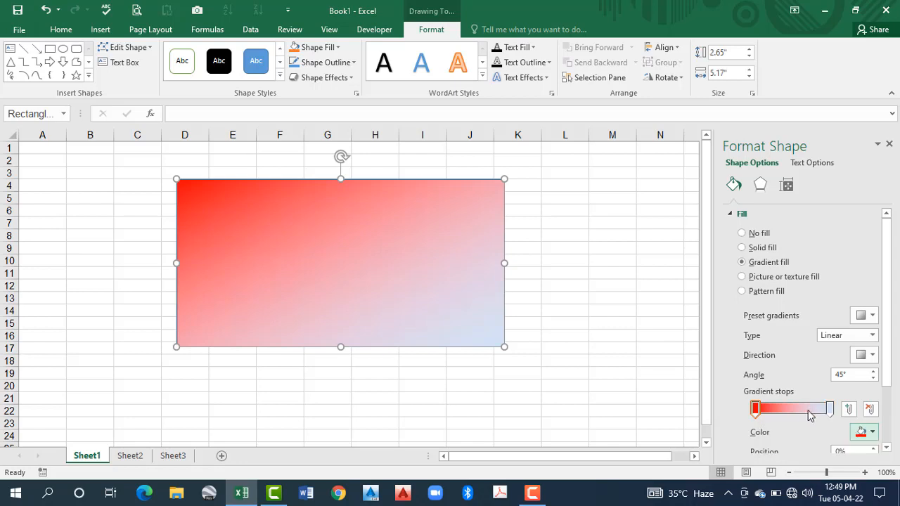
Add a middle gradient stop at 50% and color it yellow, discarding an extra stop placed at 71%
{"action": "left_click", "coordinate": [849, 409]}
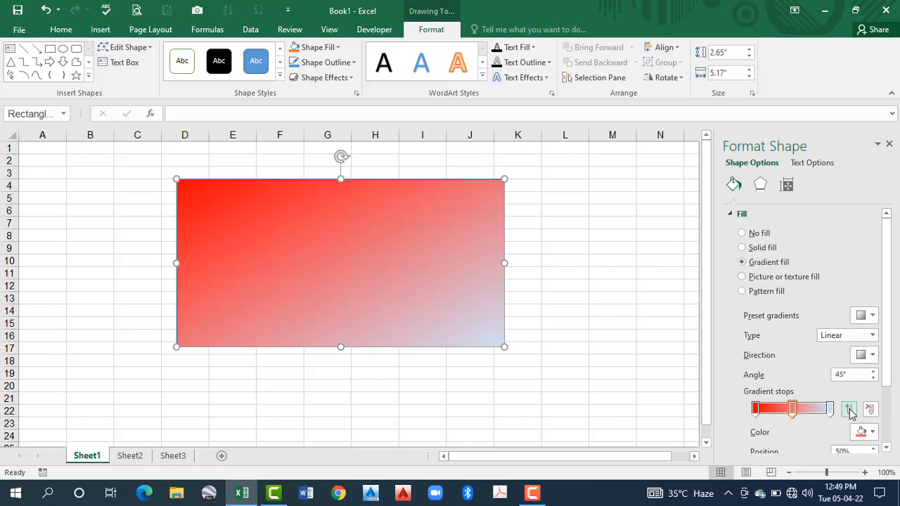
{"action": "left_click", "coordinate": [810, 410]}
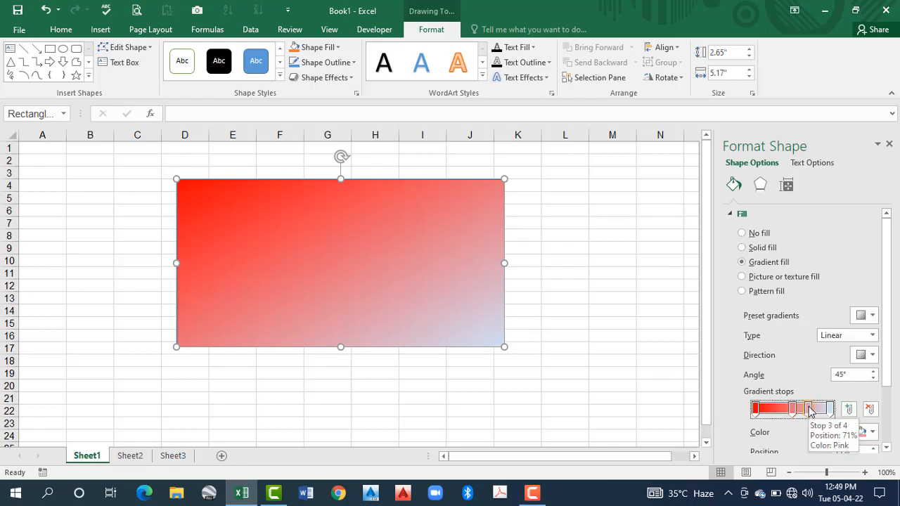
{"action": "left_click", "coordinate": [870, 410]}
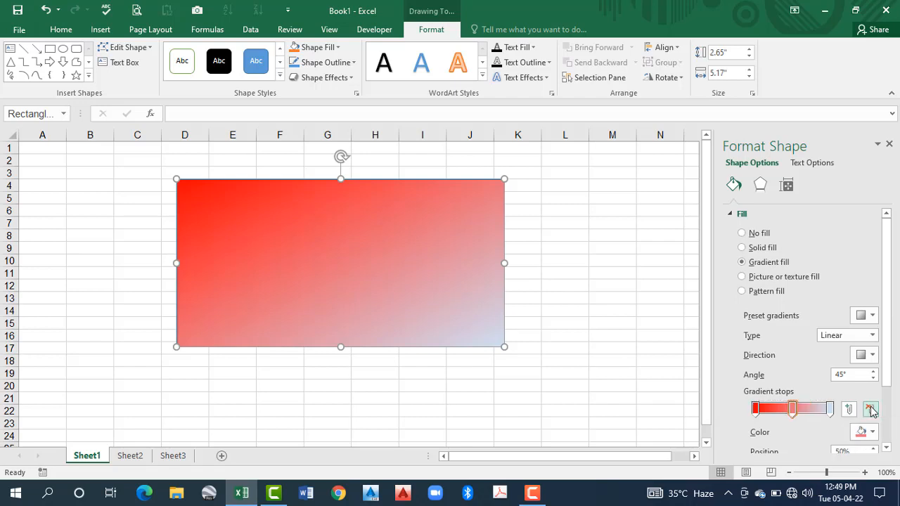
{"action": "left_click", "coordinate": [793, 410]}
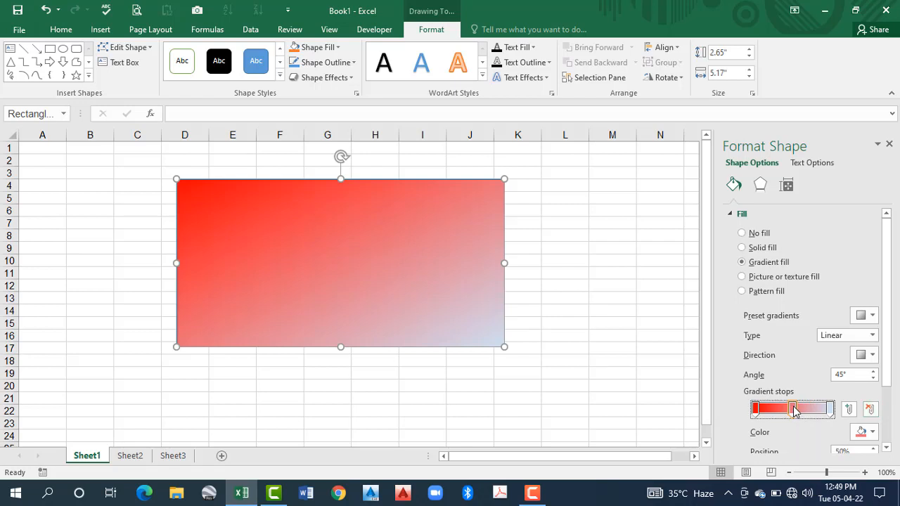
{"action": "left_click", "coordinate": [872, 433]}
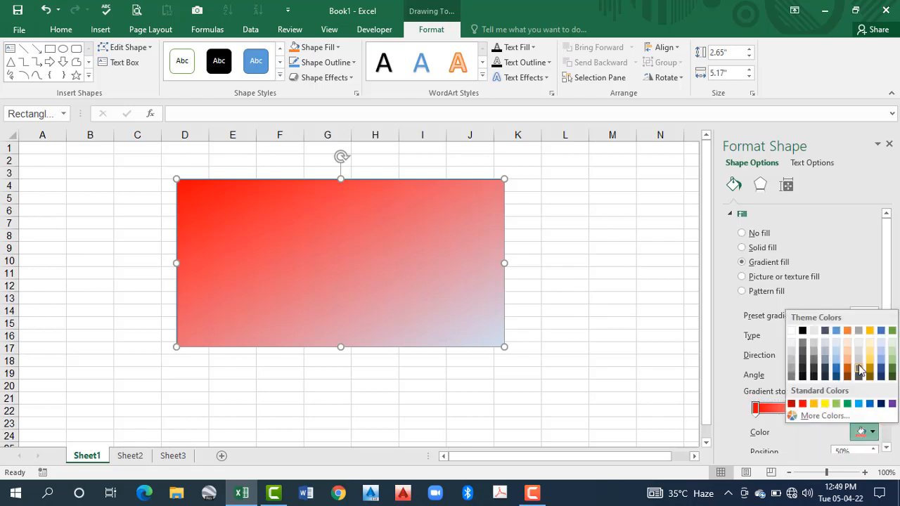
{"action": "left_click", "coordinate": [825, 404]}
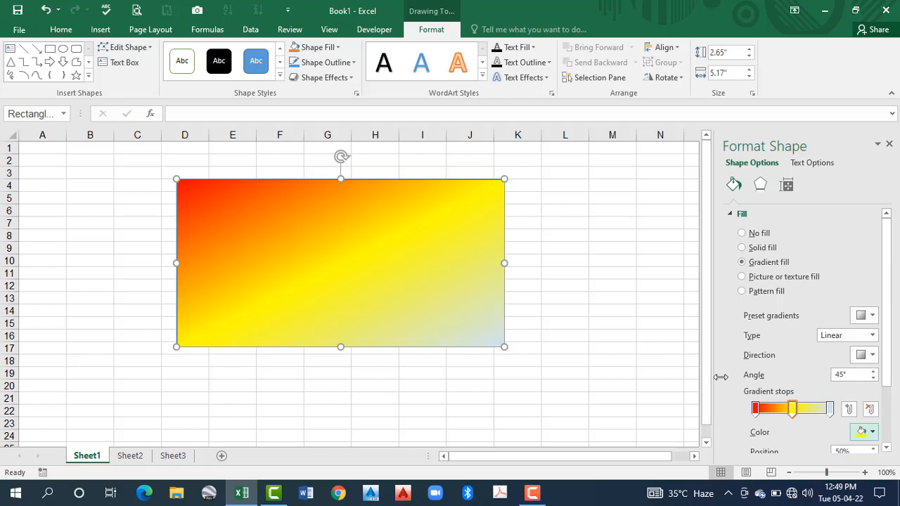
Set the color of the last gradient stop, at 100%, to Light Blue
{"action": "left_click", "coordinate": [831, 408]}
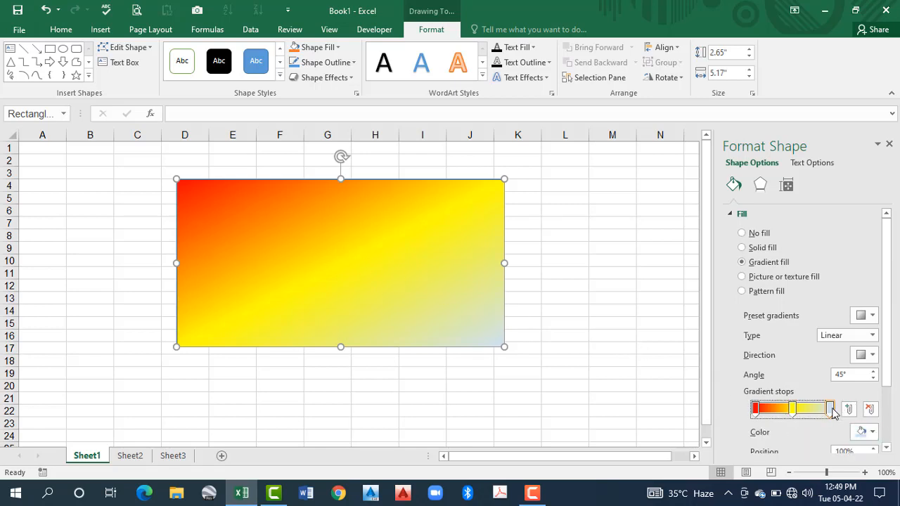
{"action": "left_click", "coordinate": [864, 432]}
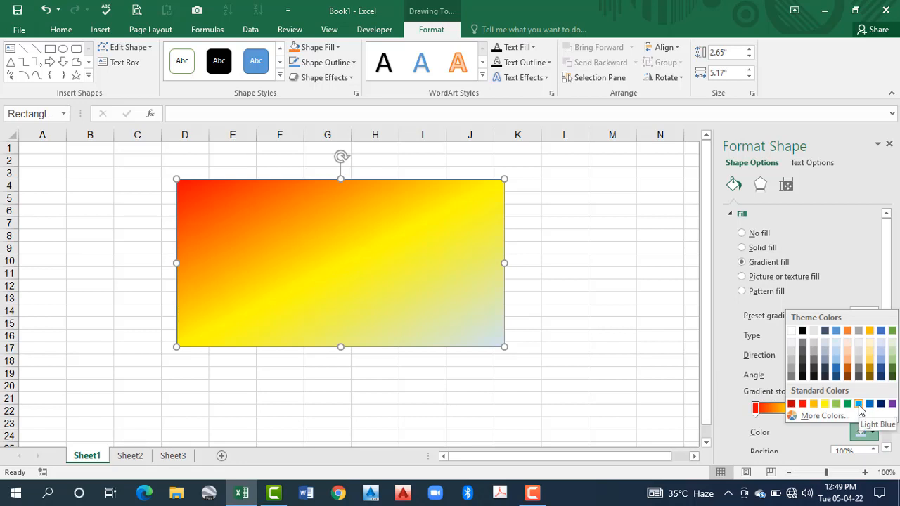
{"action": "left_click", "coordinate": [860, 405]}
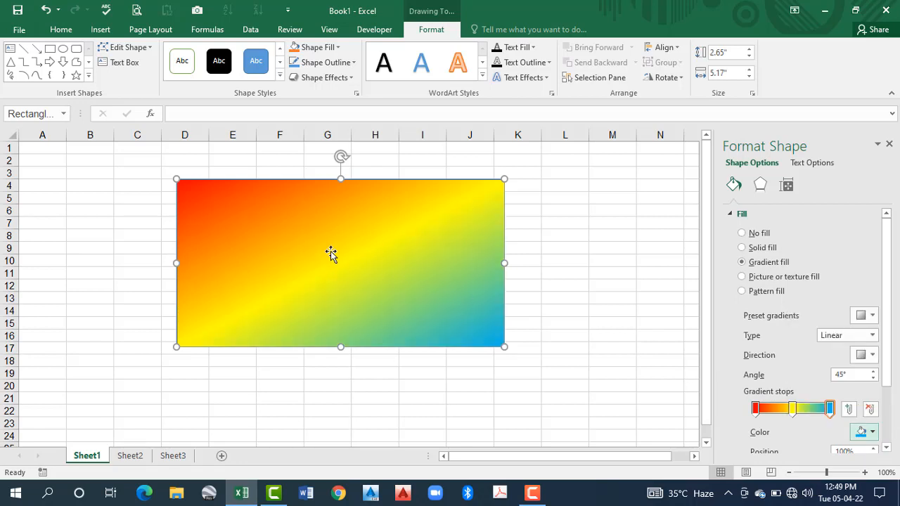
Try the Radial, Rectangular and Path gradient types on the rectangle before returning to Linear
{"action": "left_click", "coordinate": [874, 336]}
{"action": "left_click", "coordinate": [838, 361]}
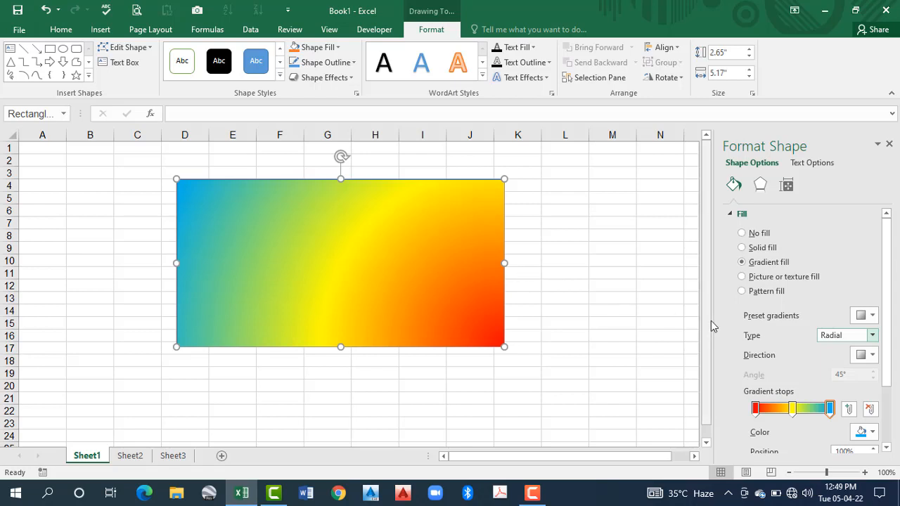
{"action": "left_click", "coordinate": [873, 336]}
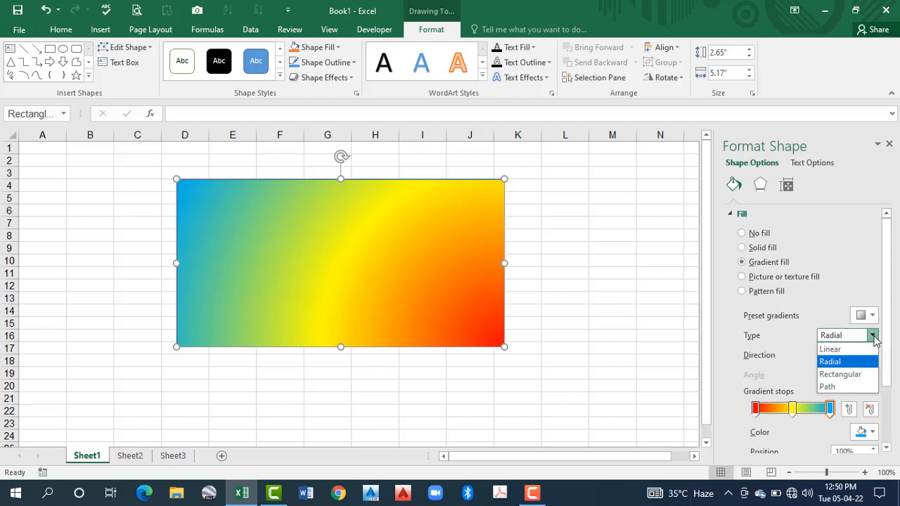
{"action": "left_click", "coordinate": [841, 375]}
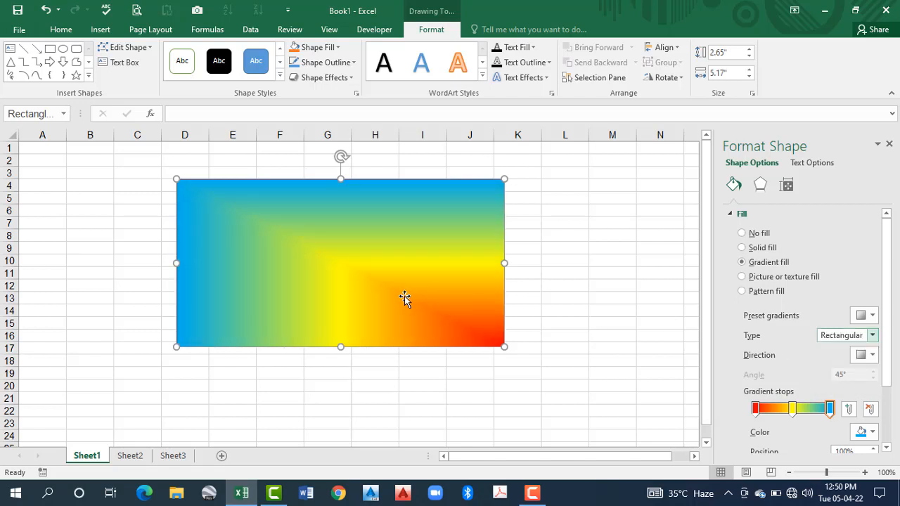
{"action": "left_click", "coordinate": [872, 336]}
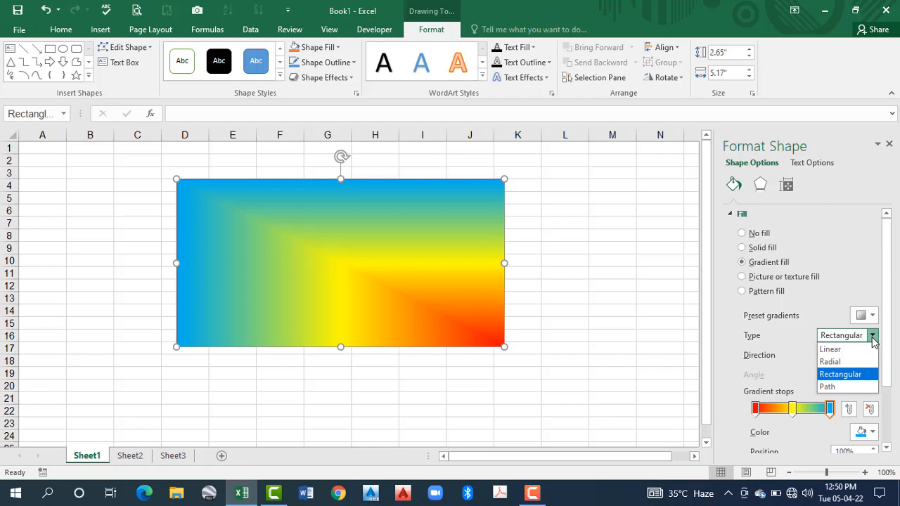
{"action": "left_click", "coordinate": [830, 387]}
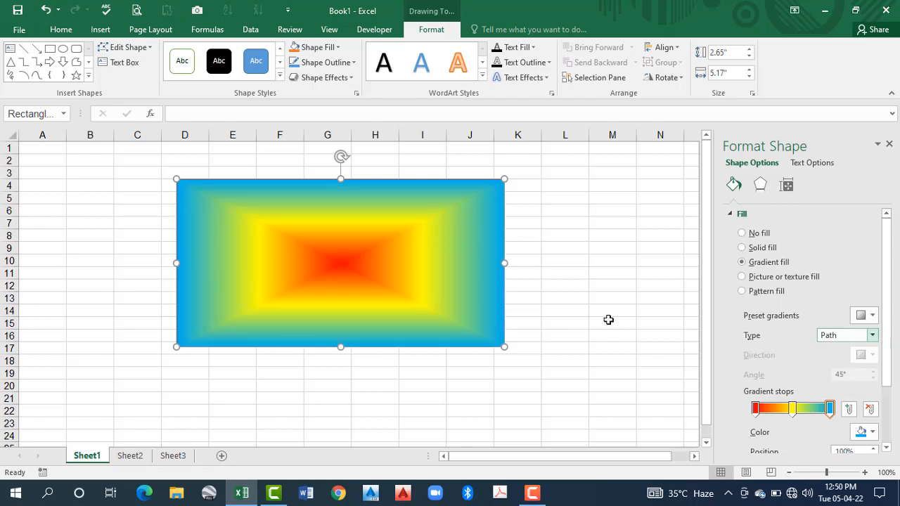
{"action": "left_click", "coordinate": [872, 336]}
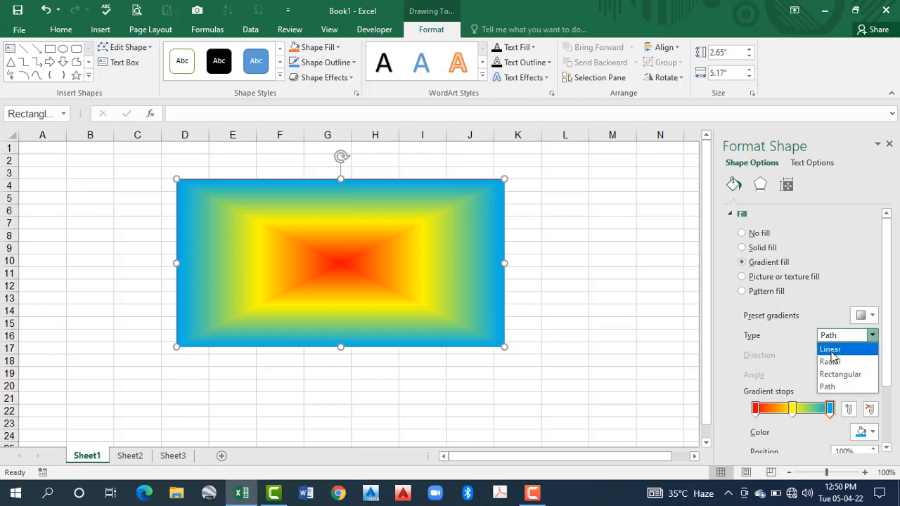
{"action": "left_click", "coordinate": [831, 351]}
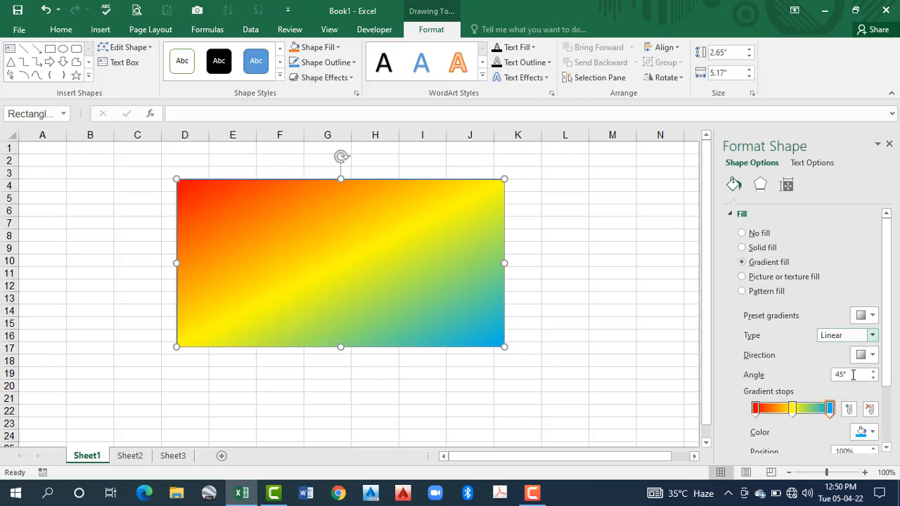
Set the linear gradient's angle to 0° and move the yellow stop to 29%
{"action": "left_click", "coordinate": [851, 375]}
{"action": "key", "text": "BackSpace"}
{"action": "key", "text": "BackSpace"}
{"action": "type", "text": "0"}
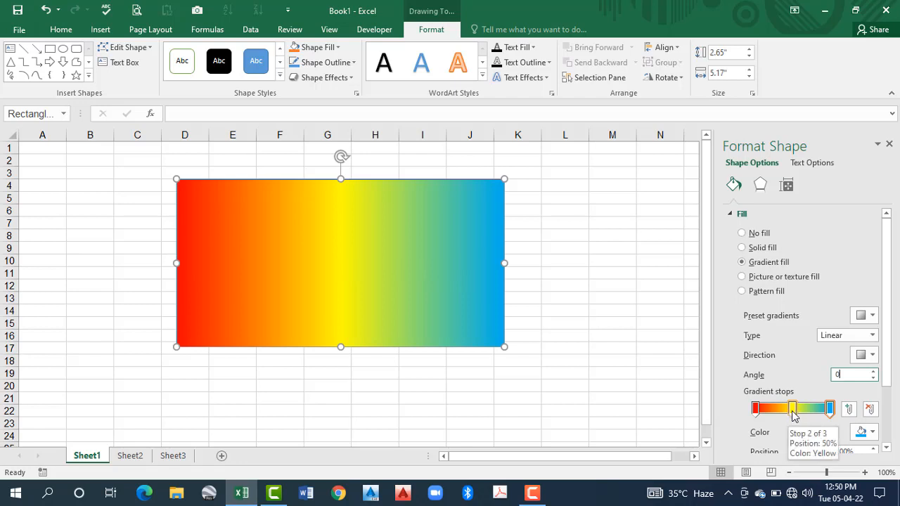
{"action": "left_click_drag", "start_coordinate": [792, 414], "coordinate": [777, 414]}
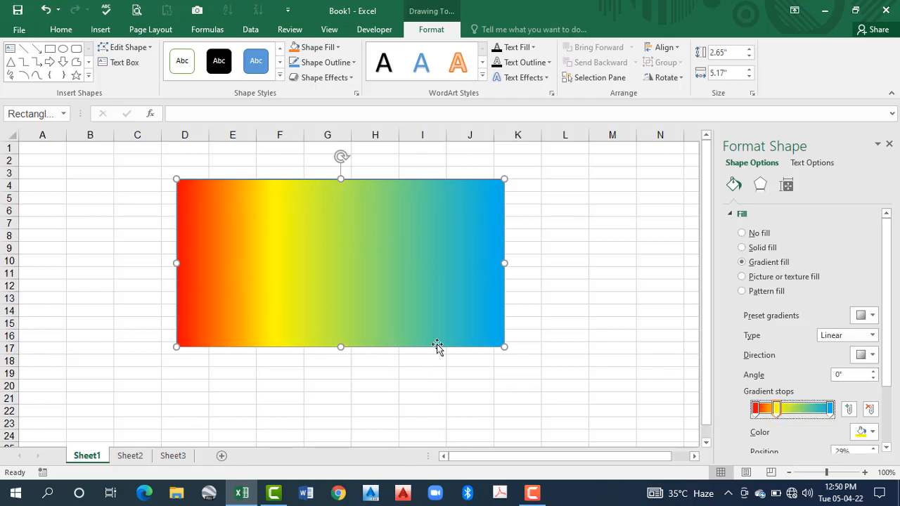
Add a gradient stop at 64% between yellow and blue, trying green before coloring it the 25% darker theme orange
{"action": "left_click", "coordinate": [855, 413]}
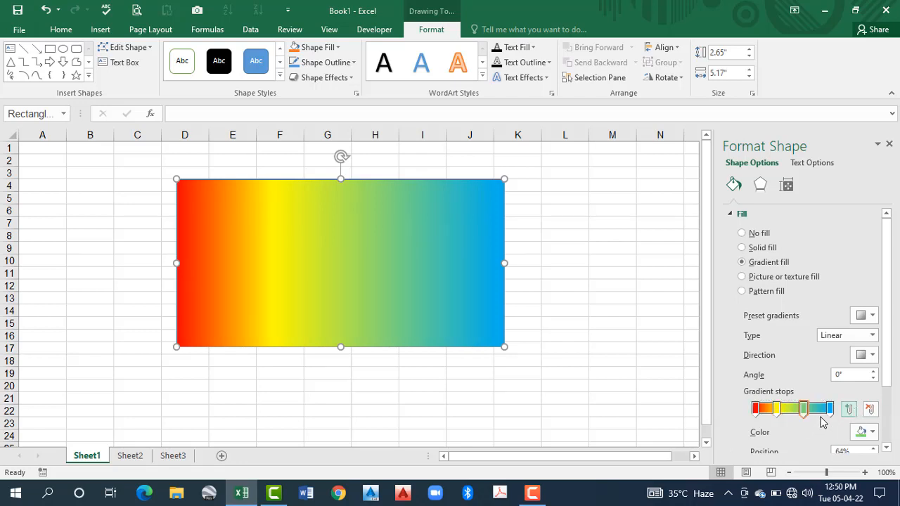
{"action": "left_click", "coordinate": [804, 410]}
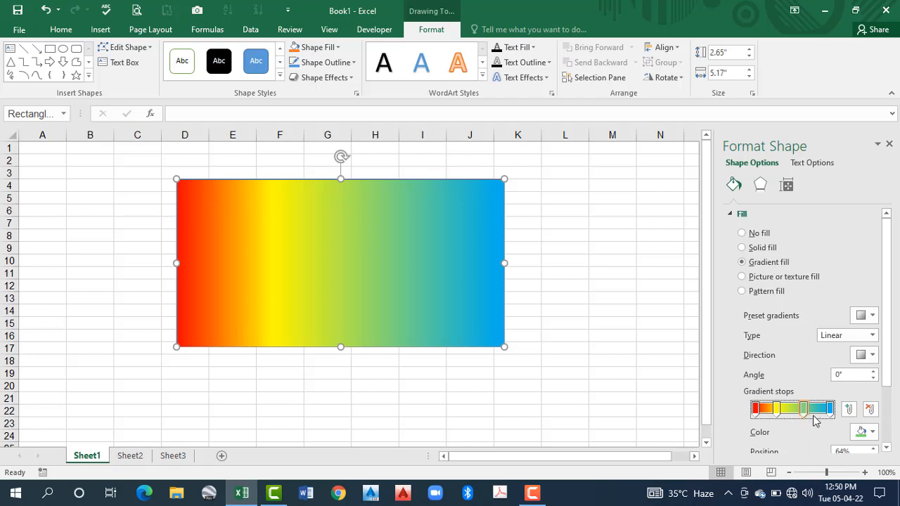
{"action": "left_click", "coordinate": [872, 435]}
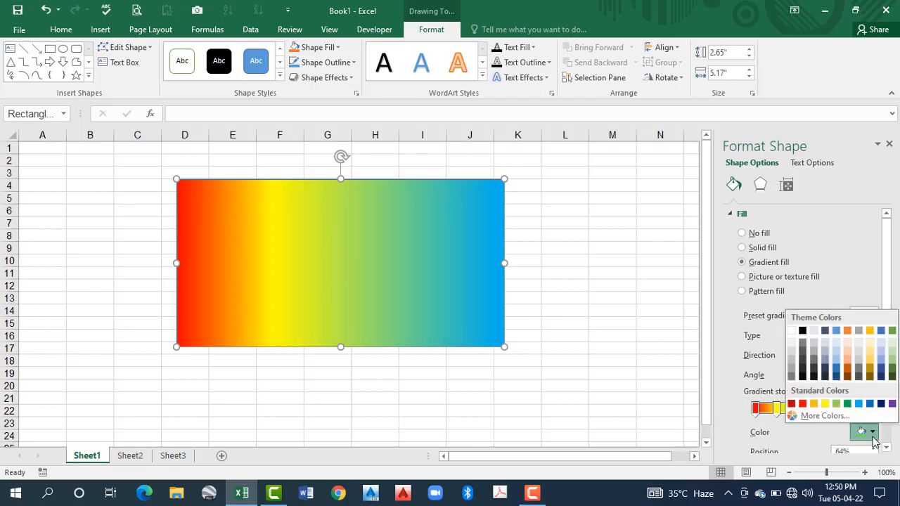
{"action": "left_click", "coordinate": [847, 403]}
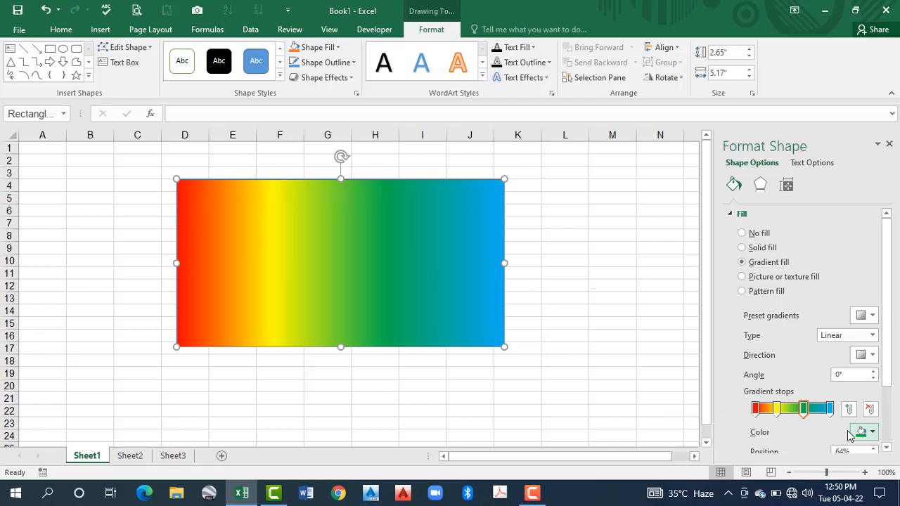
{"action": "left_click", "coordinate": [873, 433]}
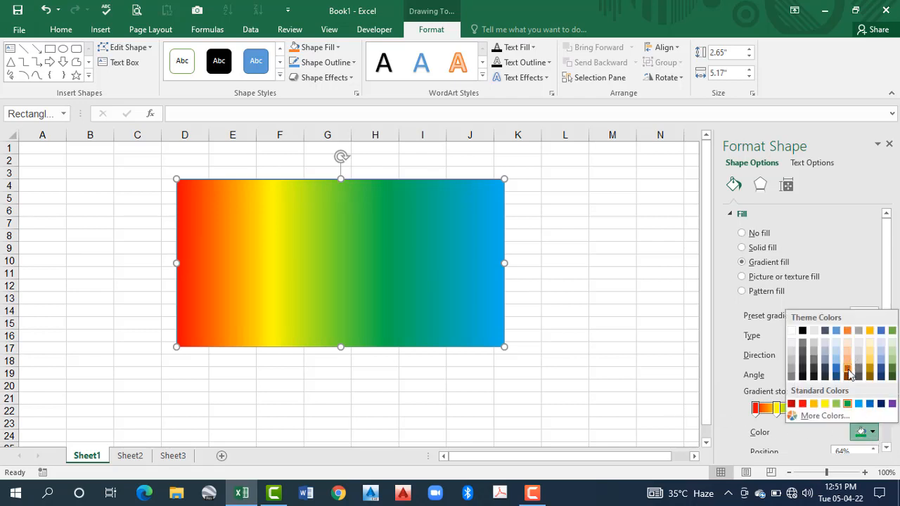
{"action": "left_click", "coordinate": [848, 371]}
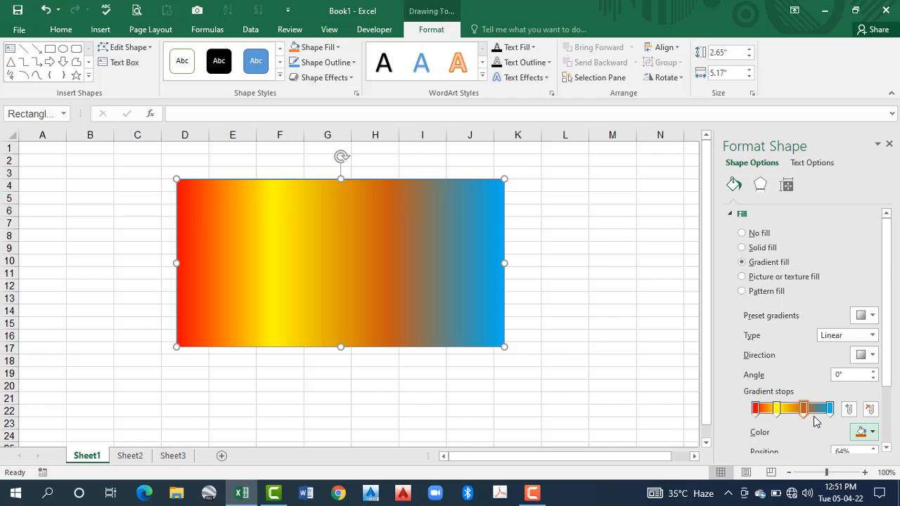
Move the orange gradient stop to 7% and inspect the settings of the blue, yellow and orange stops
{"action": "scroll", "coordinate": [854, 440], "scroll_direction": "down", "scroll_amount": 4}
{"action": "scroll", "coordinate": [854, 440], "scroll_direction": "up", "scroll_amount": 3}
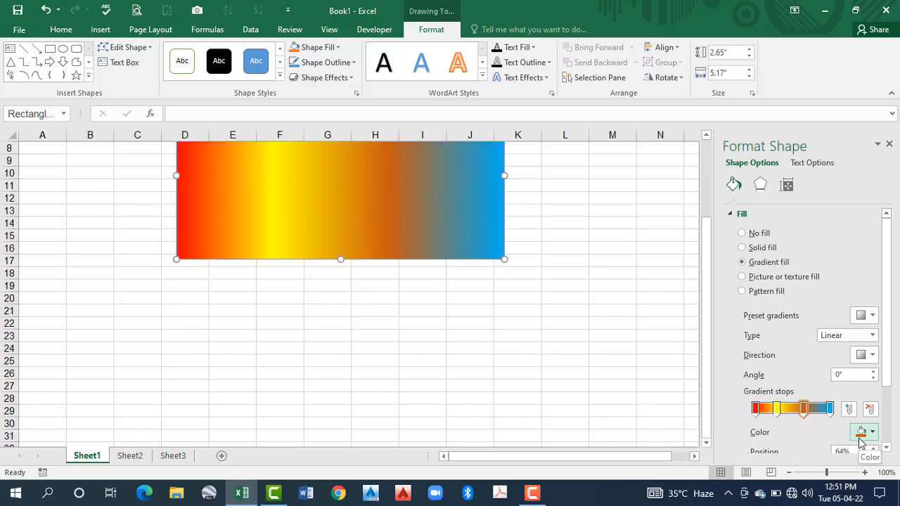
{"action": "left_click_drag", "start_coordinate": [890, 393], "coordinate": [896, 436]}
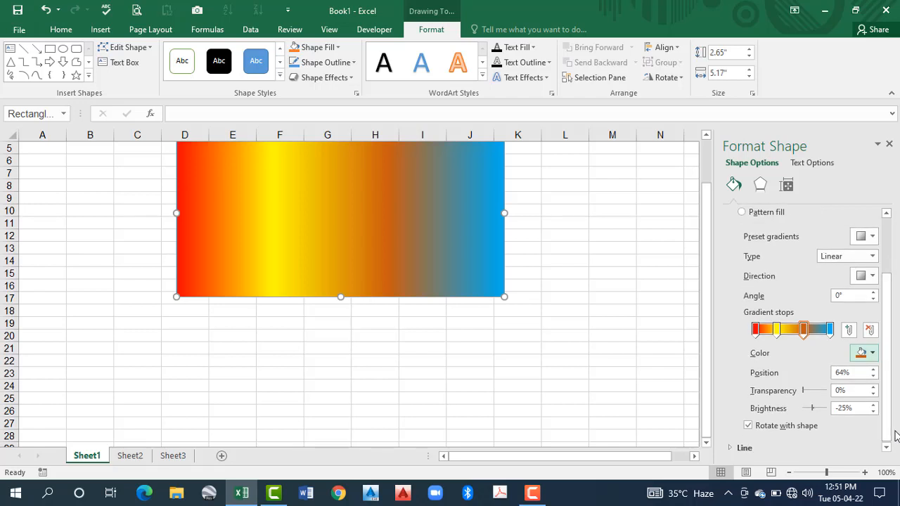
{"action": "left_click", "coordinate": [851, 375]}
{"action": "key", "text": "BackSpace"}
{"action": "key", "text": "BackSpace"}
{"action": "key", "text": "BackSpace"}
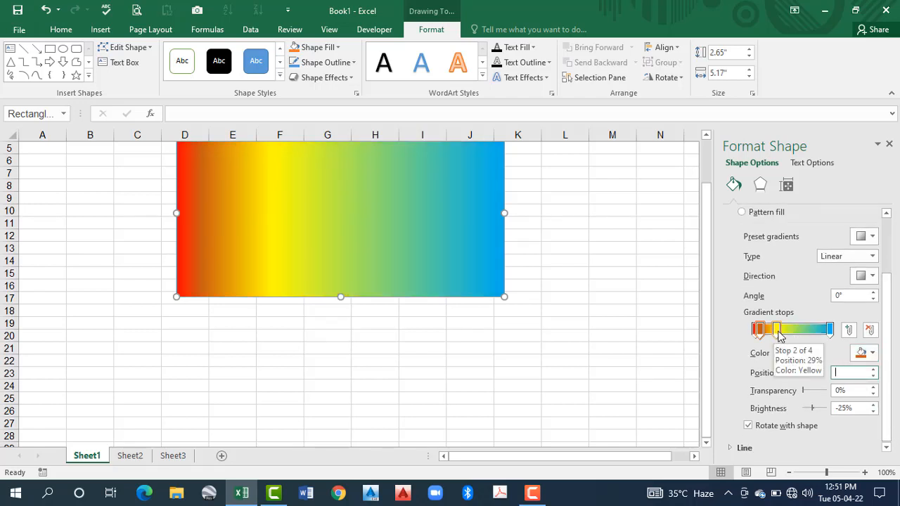
{"action": "left_click", "coordinate": [830, 329]}
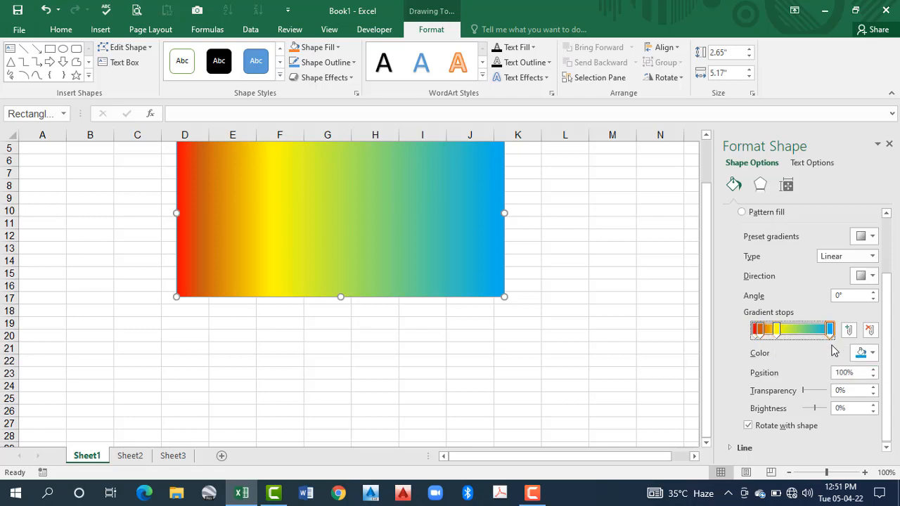
{"action": "left_click", "coordinate": [777, 331]}
{"action": "left_click", "coordinate": [759, 330]}
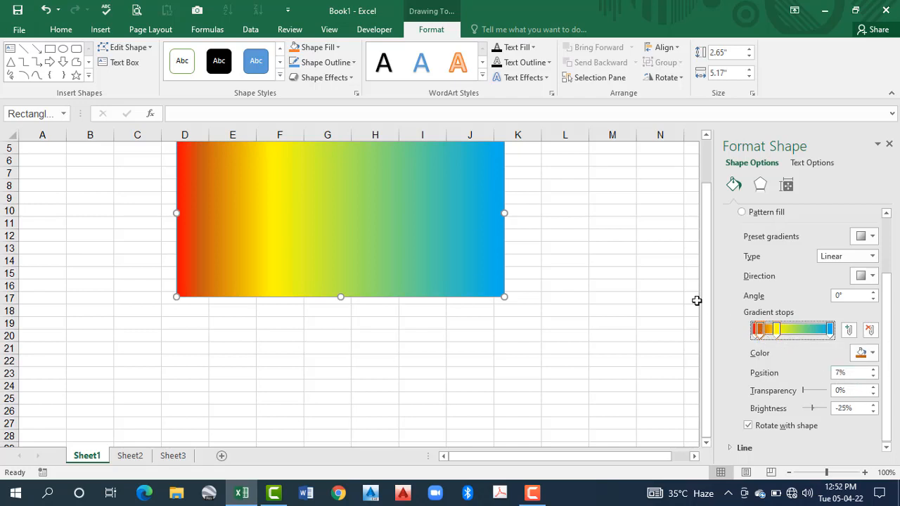
Move the yellow gradient stop to 80% and the orange gradient stop to 50%
{"action": "left_click", "coordinate": [777, 330]}
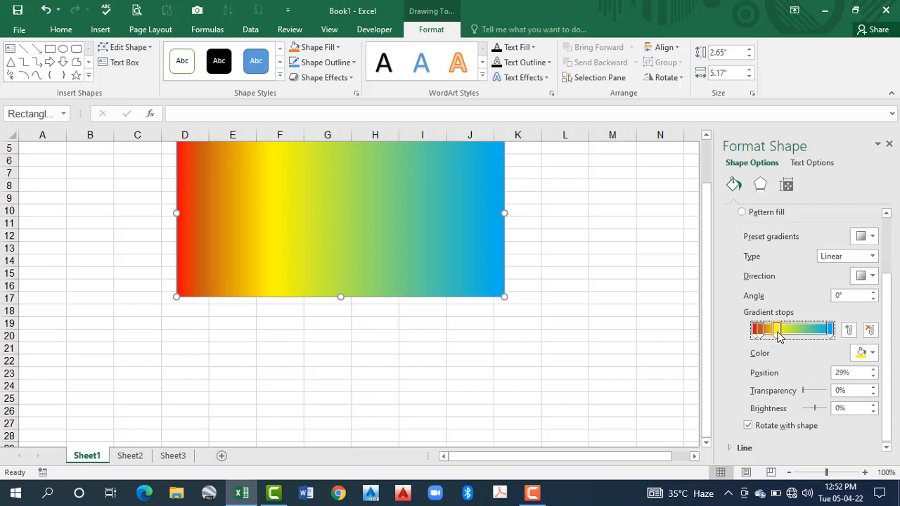
{"action": "left_click", "coordinate": [856, 373]}
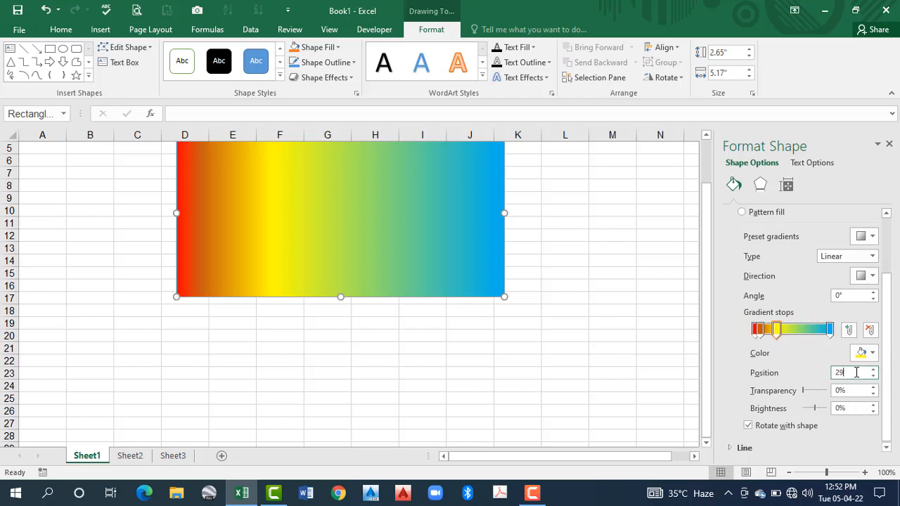
{"action": "key", "text": "BackSpace"}
{"action": "key", "text": "BackSpace"}
{"action": "type", "text": "80"}
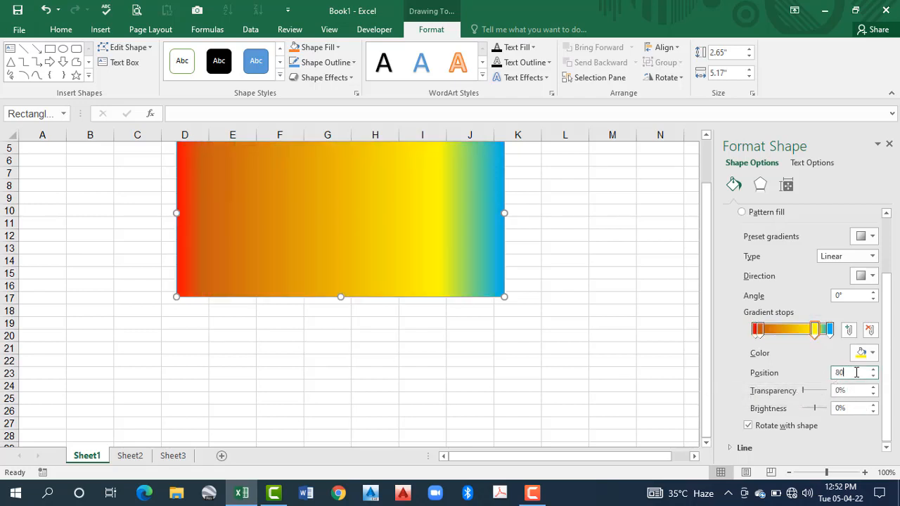
{"action": "left_click", "coordinate": [758, 329]}
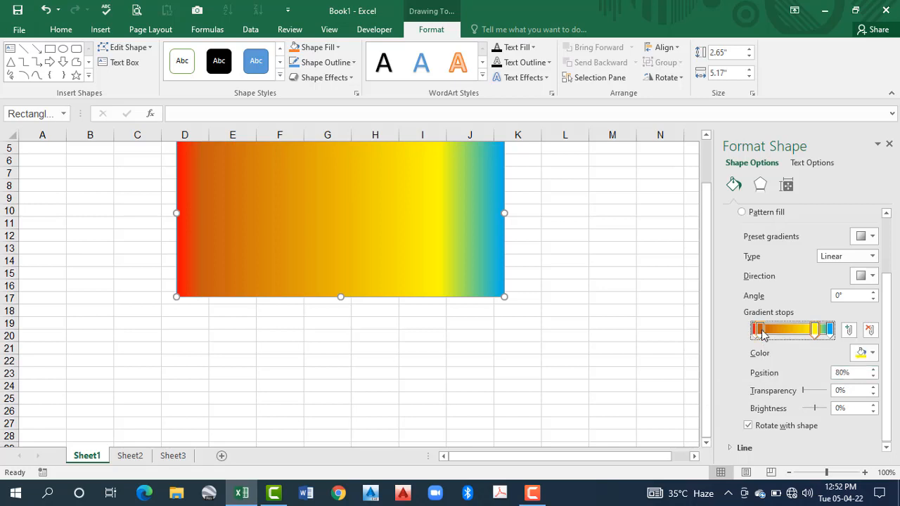
{"action": "left_click", "coordinate": [849, 373]}
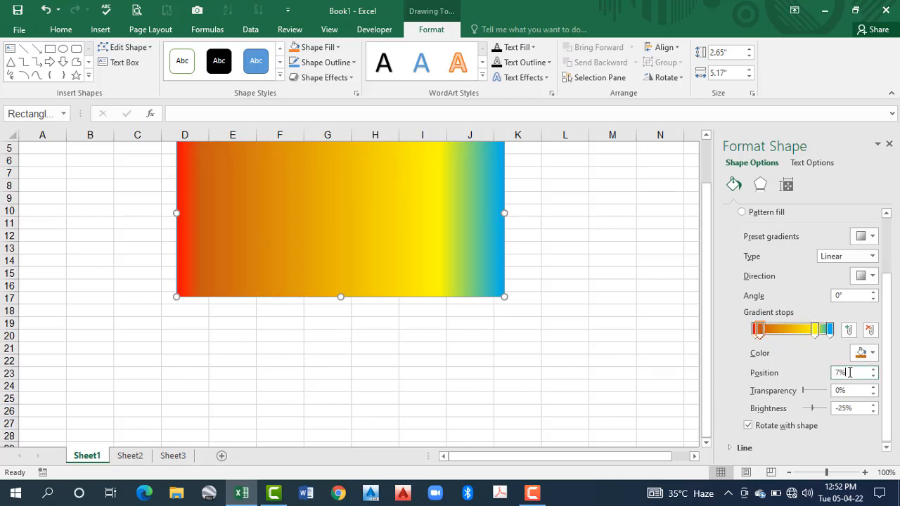
{"action": "type", "text": "50"}
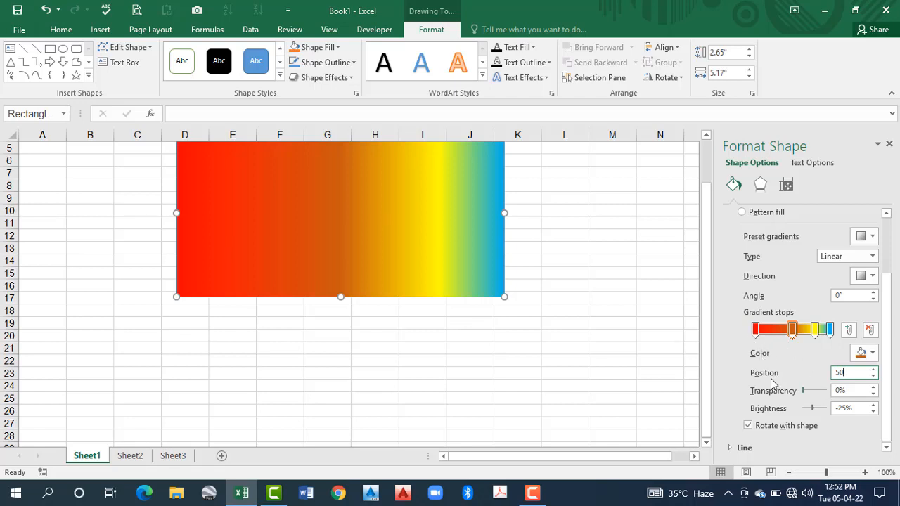
Make the red gradient stop 52% transparent and the yellow gradient stop 60% transparent
{"action": "left_click", "coordinate": [756, 330]}
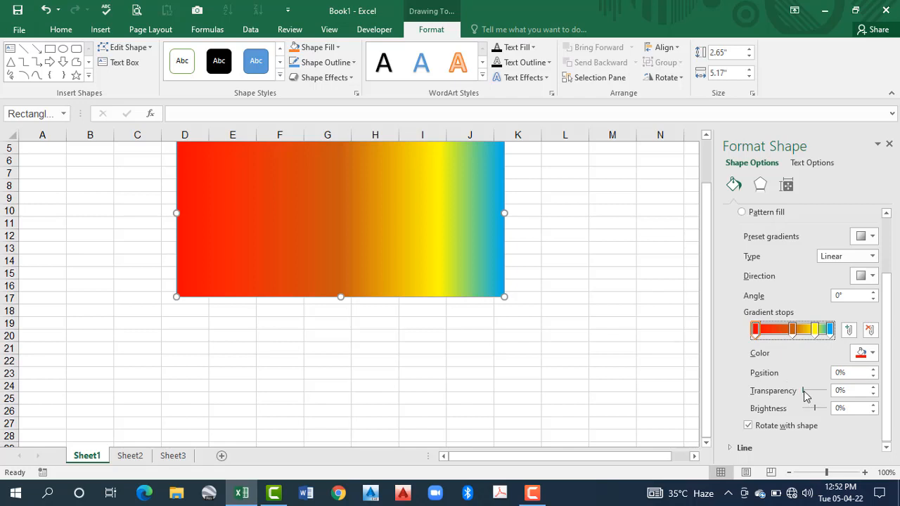
{"action": "left_click_drag", "start_coordinate": [805, 392], "coordinate": [820, 392]}
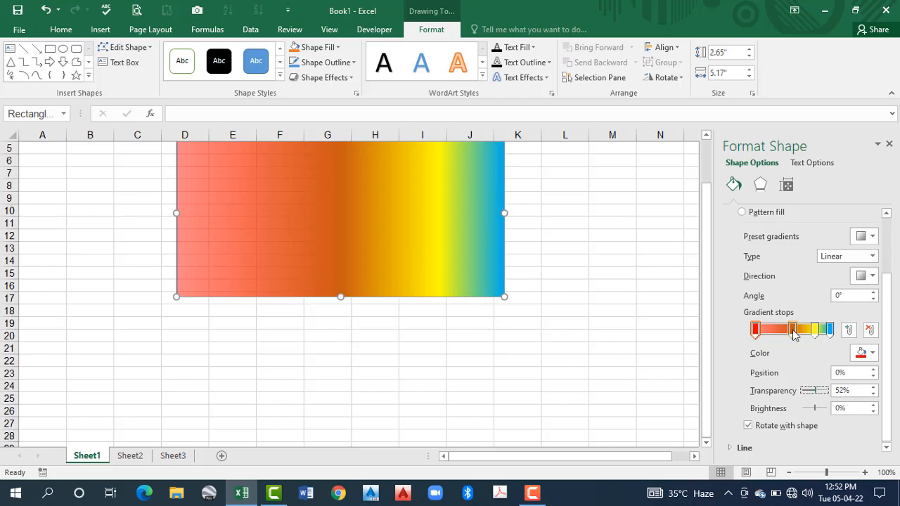
{"action": "left_click", "coordinate": [815, 330]}
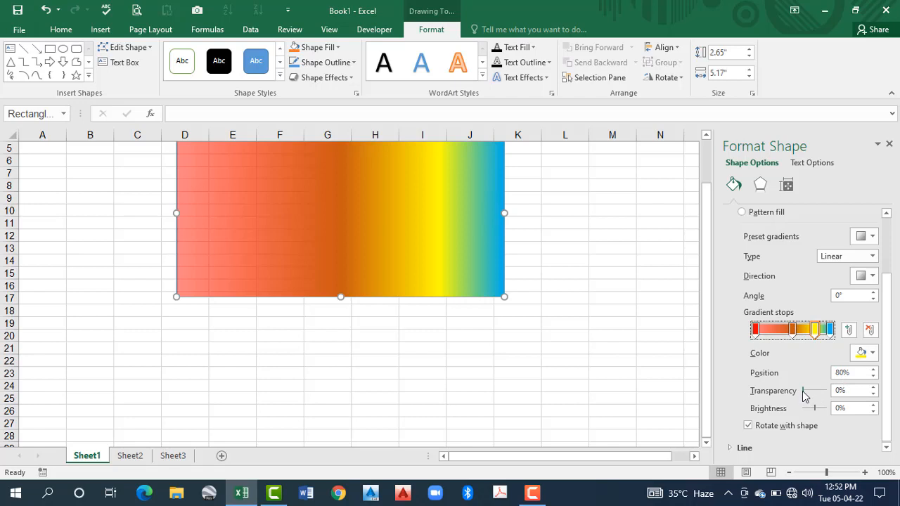
{"action": "left_click_drag", "start_coordinate": [804, 391], "coordinate": [817, 395]}
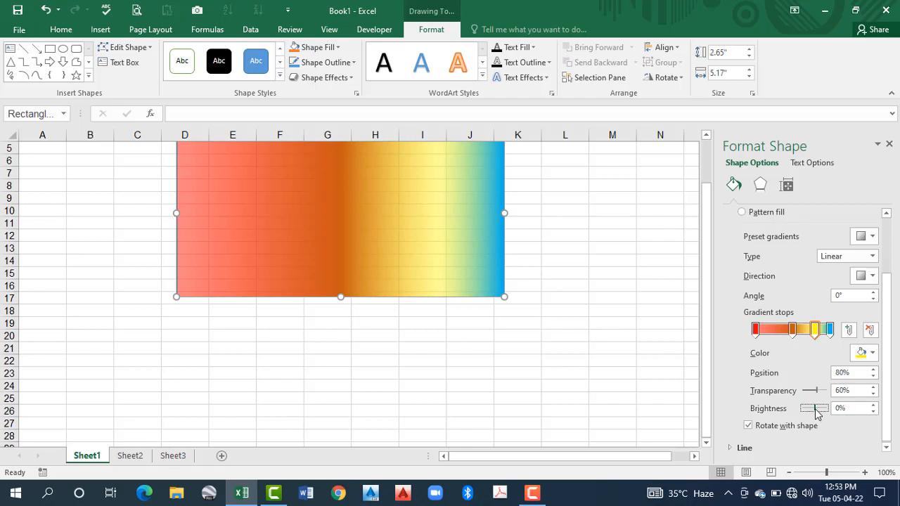
Return the yellow gradient stop's transparency to 0% and set its brightness to -1%
{"action": "left_click_drag", "start_coordinate": [816, 413], "coordinate": [802, 391]}
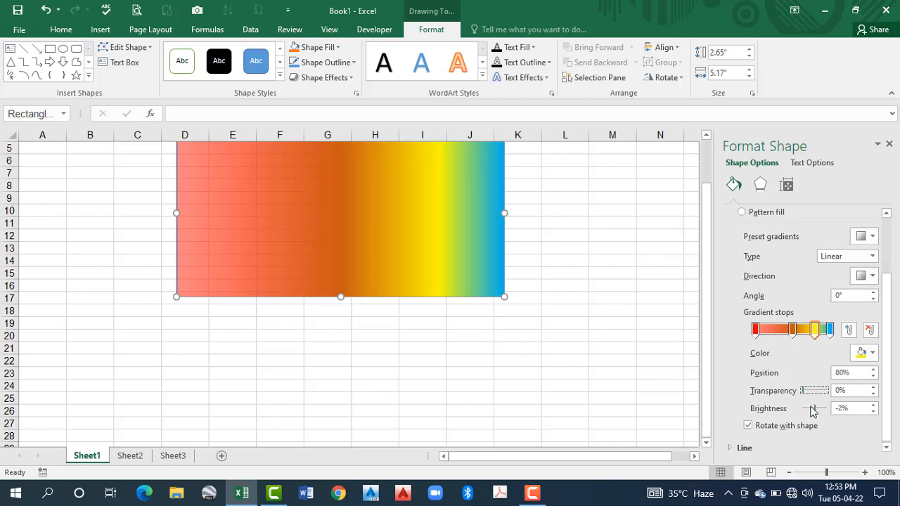
{"action": "left_click", "coordinate": [815, 411]}
{"action": "mouse_move", "coordinate": [814, 411]}
{"action": "left_mouse_down"}
{"action": "mouse_move", "coordinate": [822, 411]}
{"action": "mouse_move", "coordinate": [814, 417]}
{"action": "left_mouse_up"}
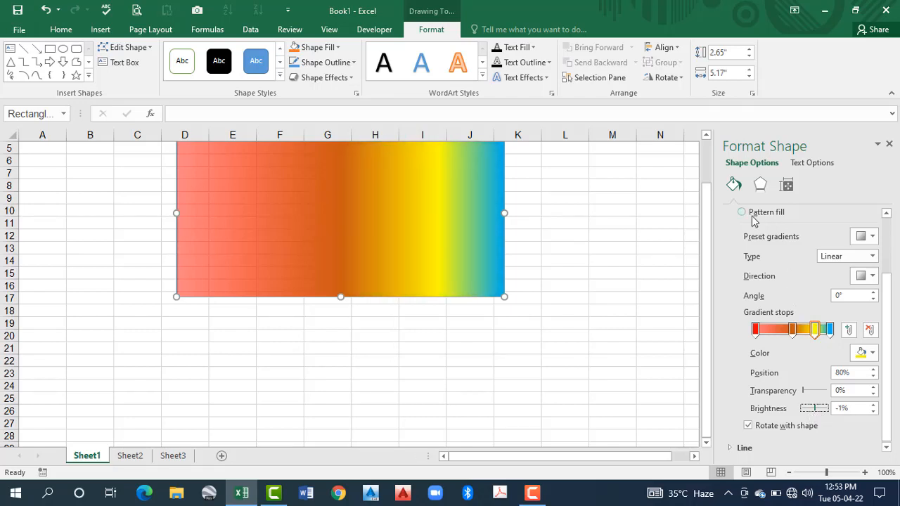
Switch the rectangle to a texture fill, trying crumpled brown paper before applying the green marble texture
{"action": "scroll", "coordinate": [752, 220], "scroll_direction": "up", "scroll_amount": 3}
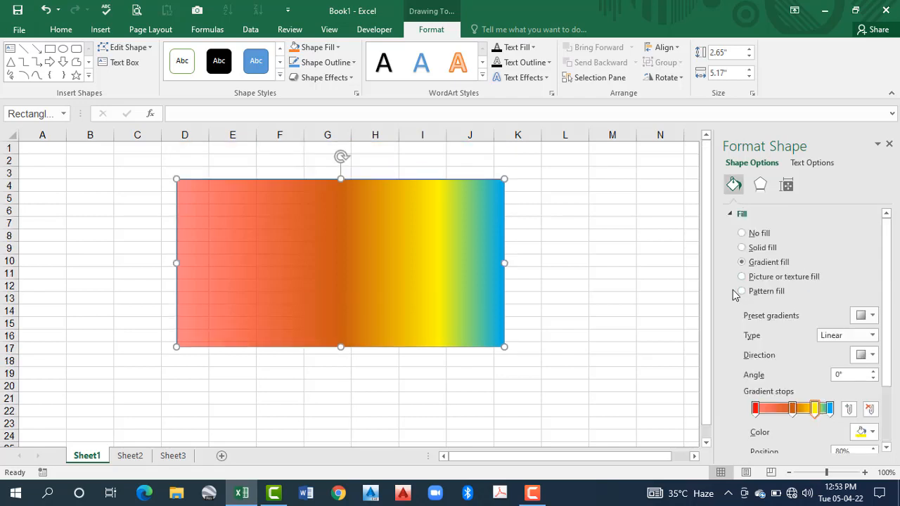
{"action": "left_click", "coordinate": [754, 277]}
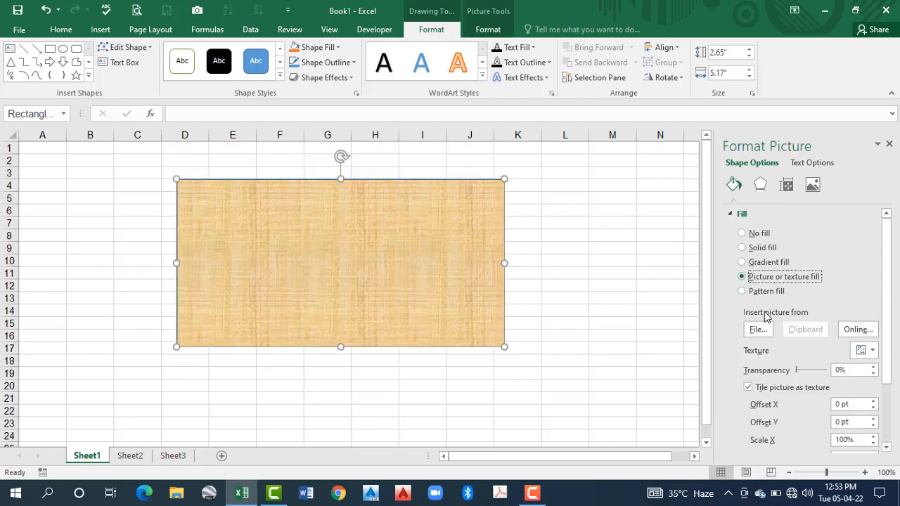
{"action": "left_click", "coordinate": [872, 351]}
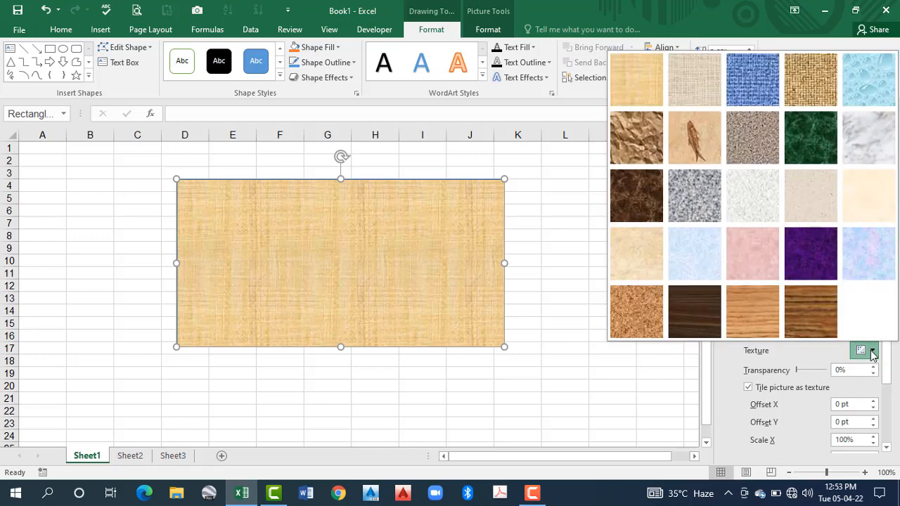
{"action": "left_click", "coordinate": [631, 155]}
{"action": "left_click", "coordinate": [872, 351]}
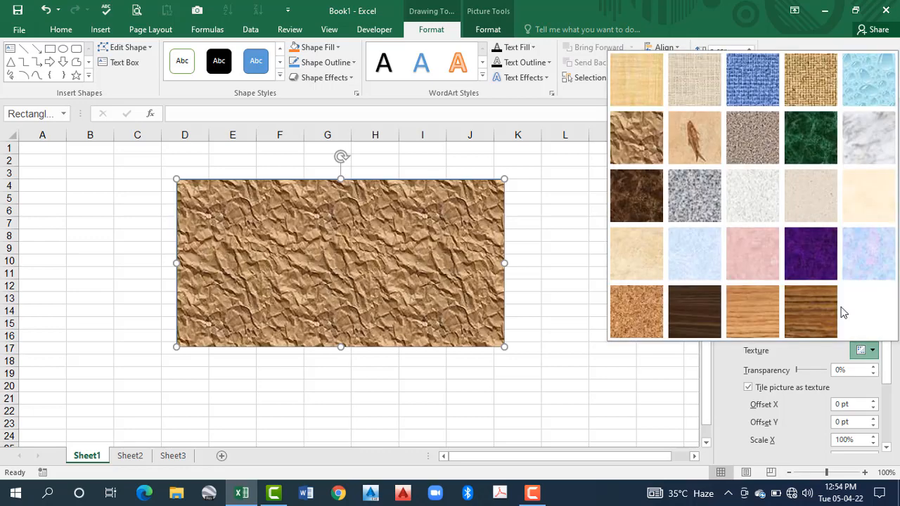
{"action": "left_click", "coordinate": [810, 139]}
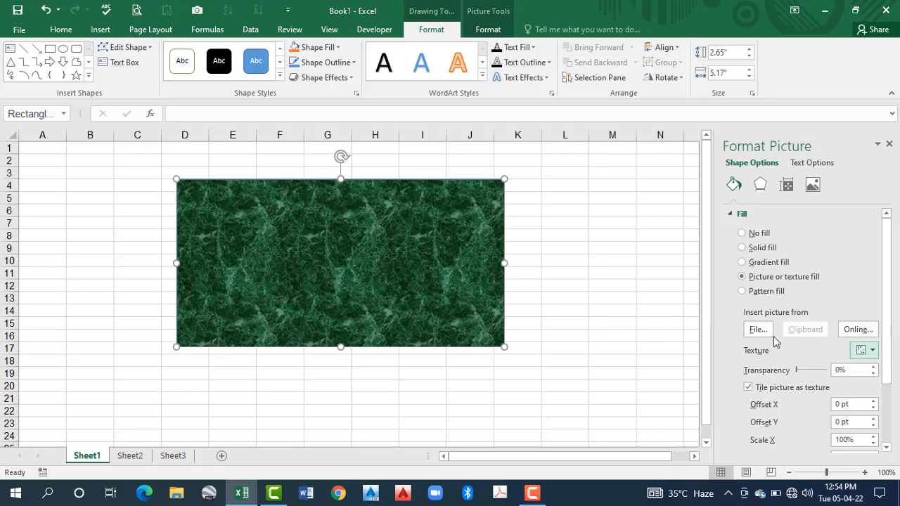
Fill the rectangle with the picture Babar.jpeg from the Desktop and stretch the shape downward to a height of 3.72"
{"action": "left_click", "coordinate": [759, 331]}
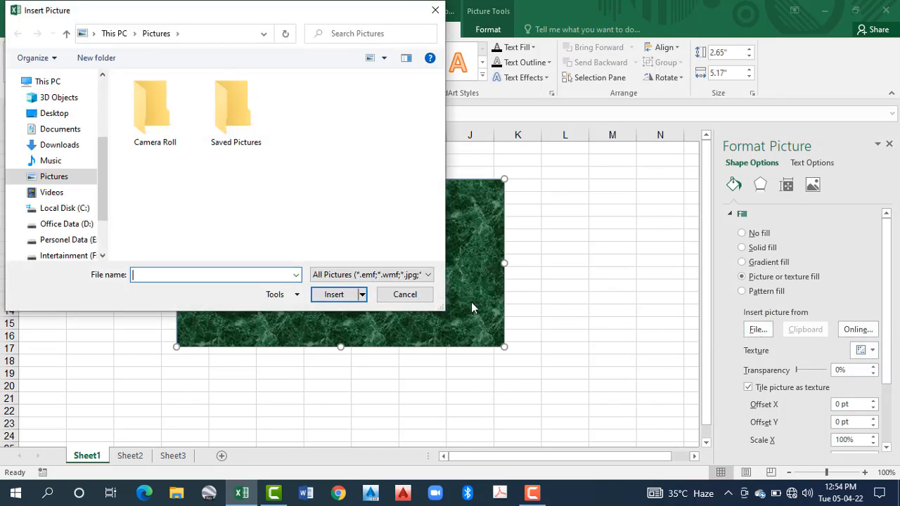
{"action": "left_click", "coordinate": [54, 114]}
{"action": "left_click", "coordinate": [154, 214]}
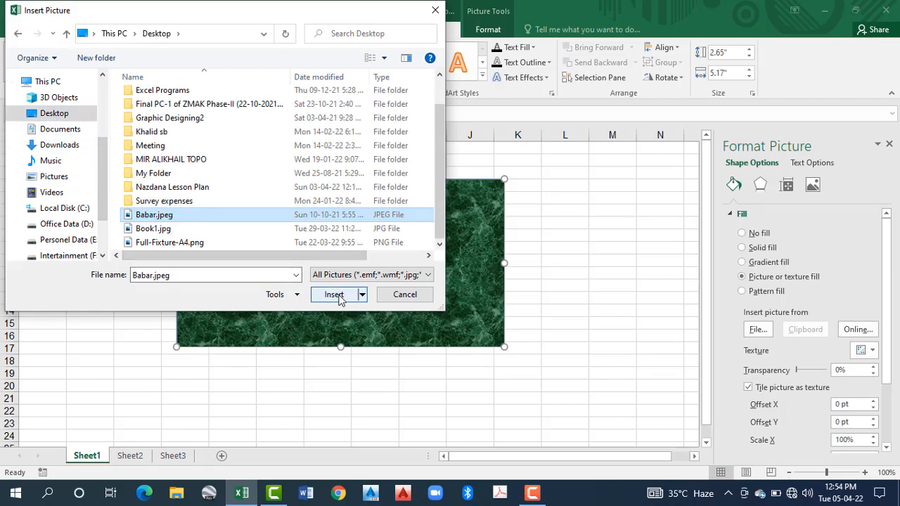
{"action": "left_click", "coordinate": [336, 295]}
{"action": "left_click_drag", "start_coordinate": [341, 346], "coordinate": [347, 415]}
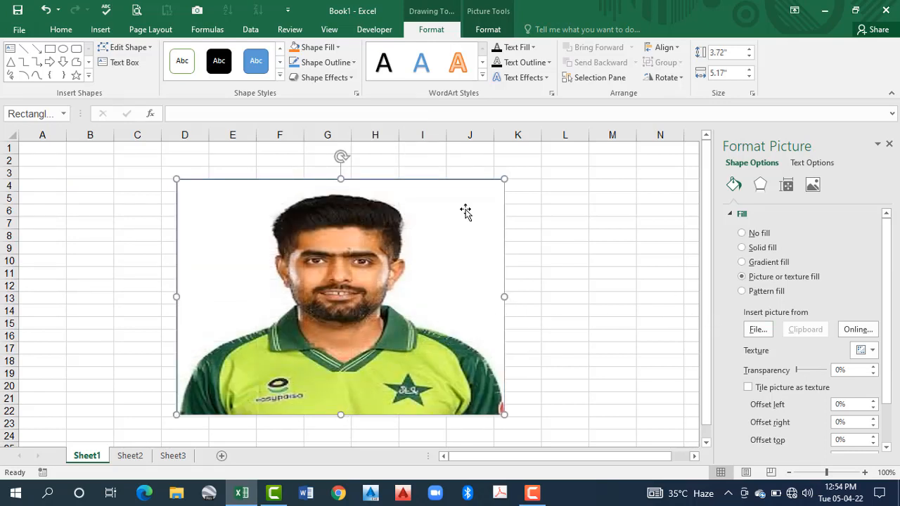
Switch the rectangle to a solid red fill and apply the outer shadow preset offset diagonally to the bottom right
{"action": "left_click", "coordinate": [219, 61]}
{"action": "left_click", "coordinate": [742, 249]}
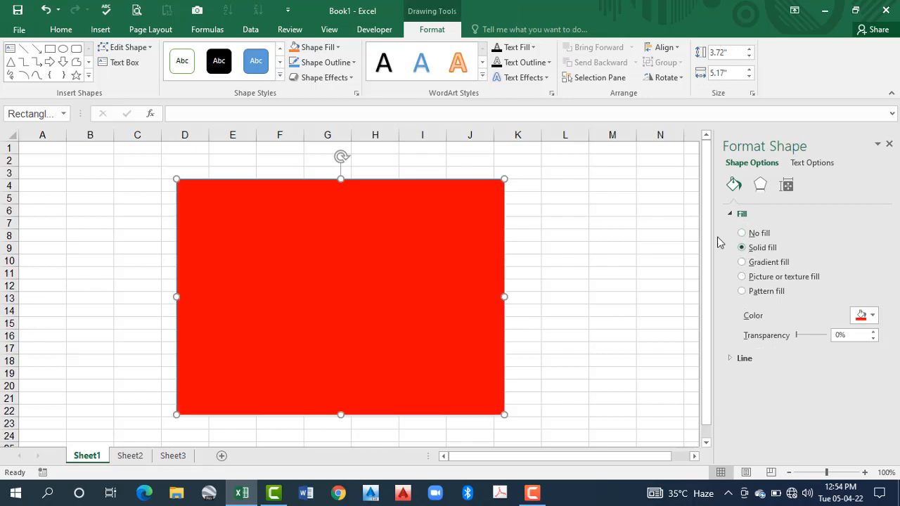
{"action": "left_click", "coordinate": [760, 186]}
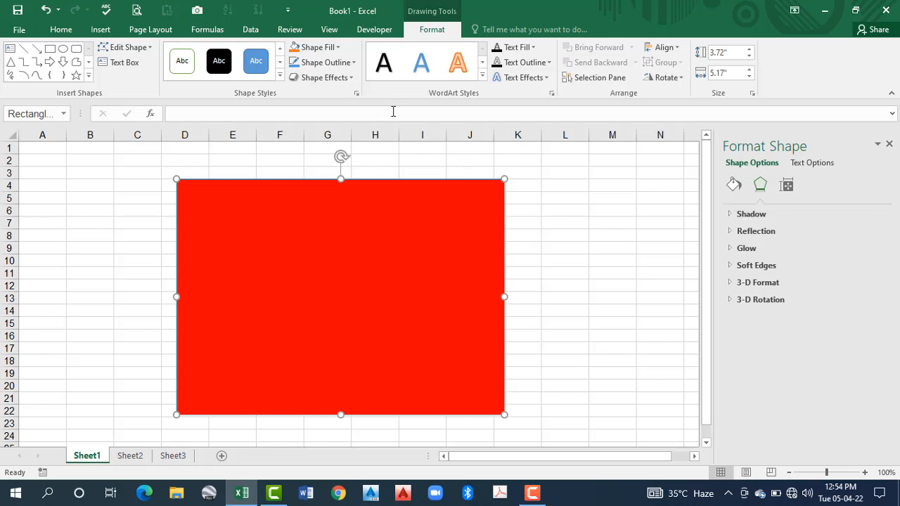
{"action": "left_click", "coordinate": [729, 215]}
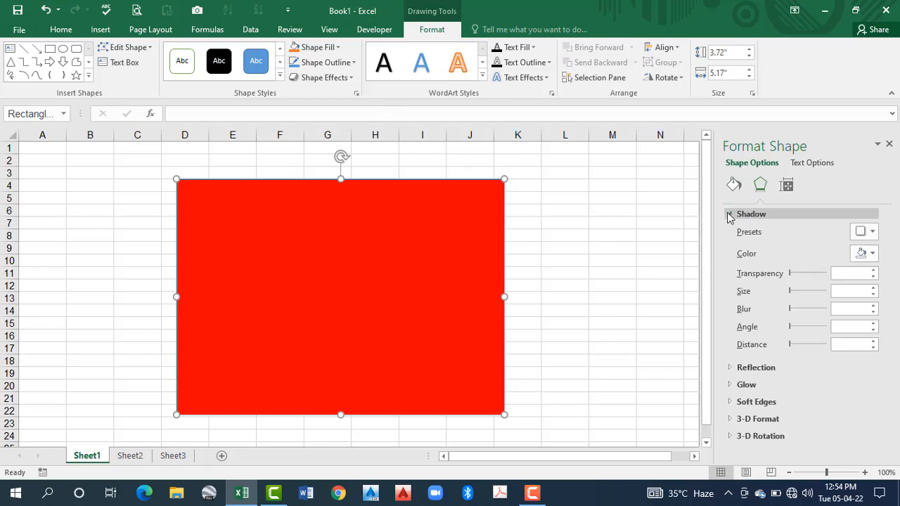
{"action": "left_click", "coordinate": [872, 232]}
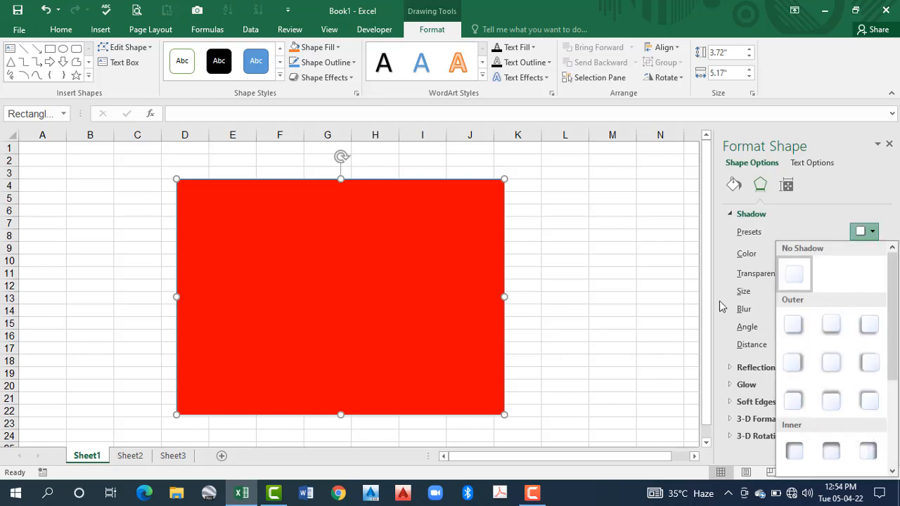
{"action": "left_click", "coordinate": [727, 275]}
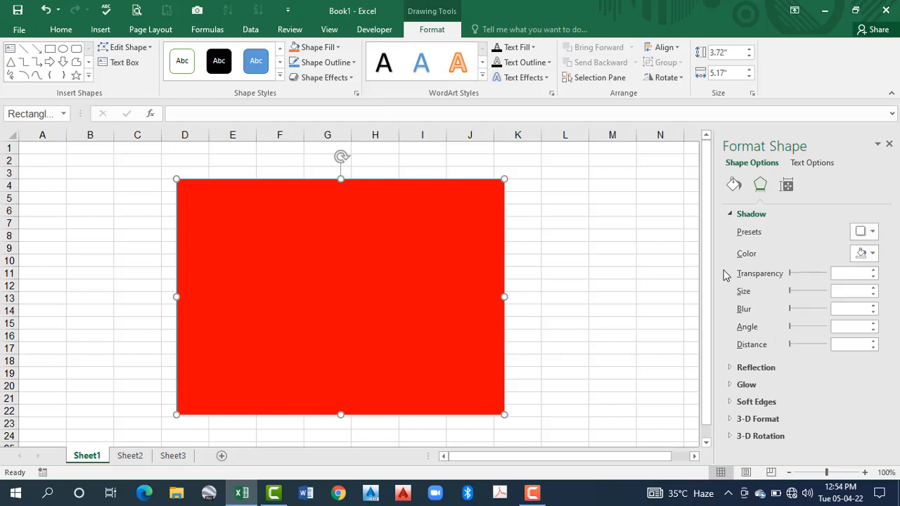
{"action": "left_click", "coordinate": [873, 233]}
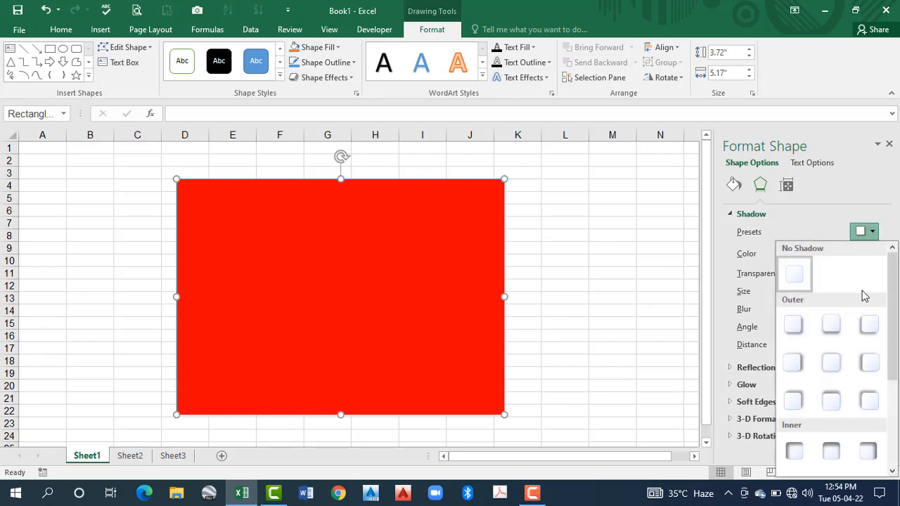
{"action": "left_click", "coordinate": [793, 324]}
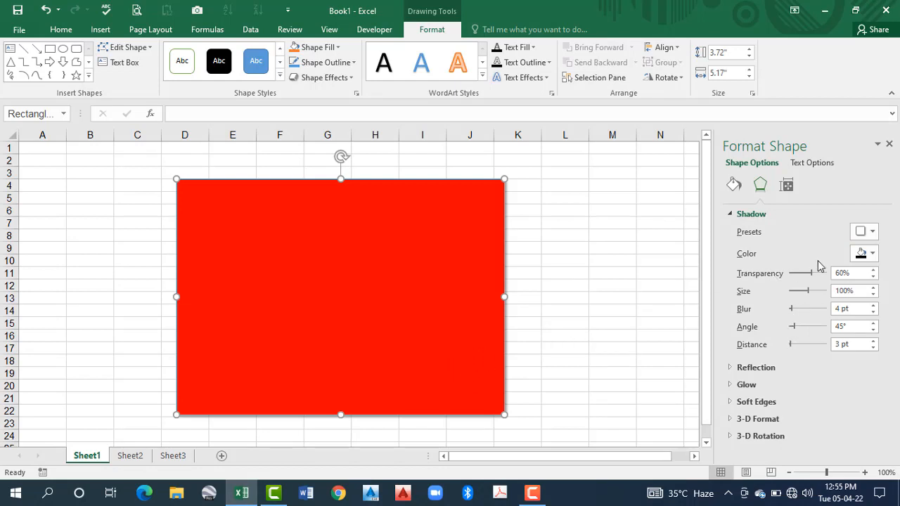
Color the rectangle's shadow green and set its transparency to 12% and its size to 103%
{"action": "left_click", "coordinate": [873, 254]}
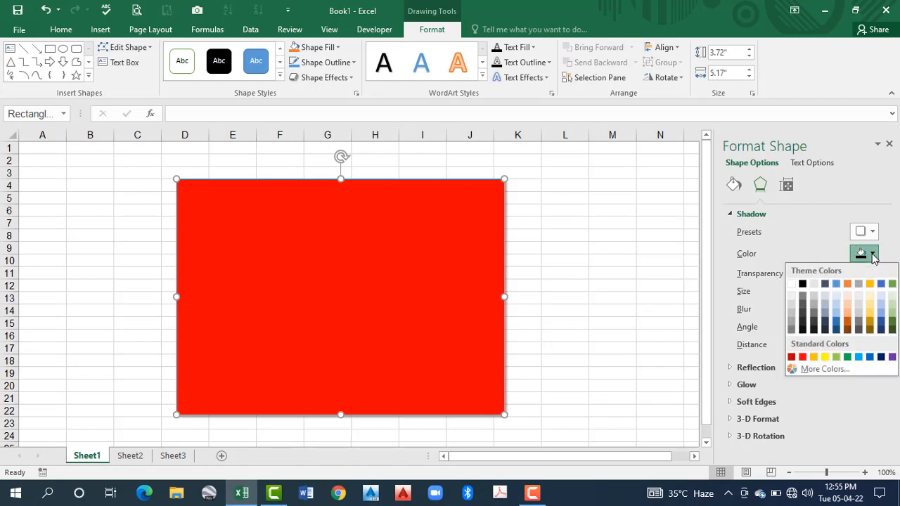
{"action": "left_click", "coordinate": [847, 357]}
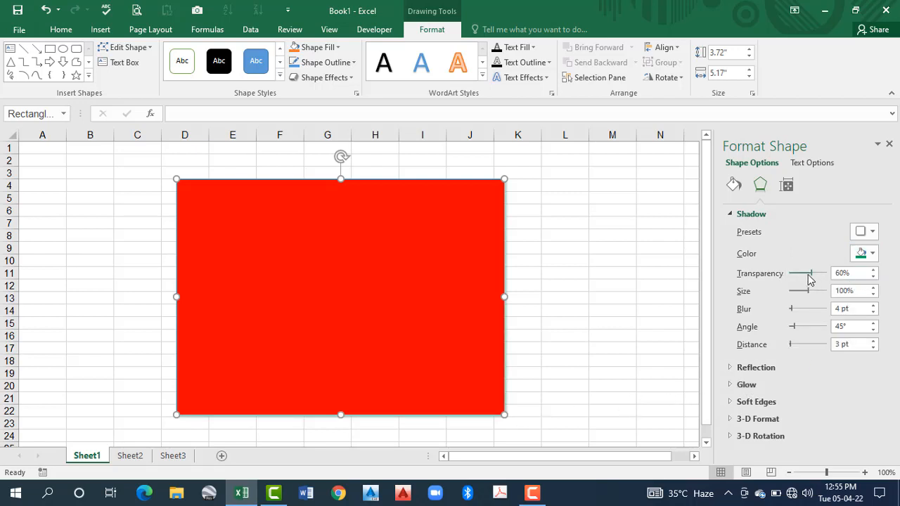
{"action": "left_click_drag", "start_coordinate": [811, 275], "coordinate": [810, 296]}
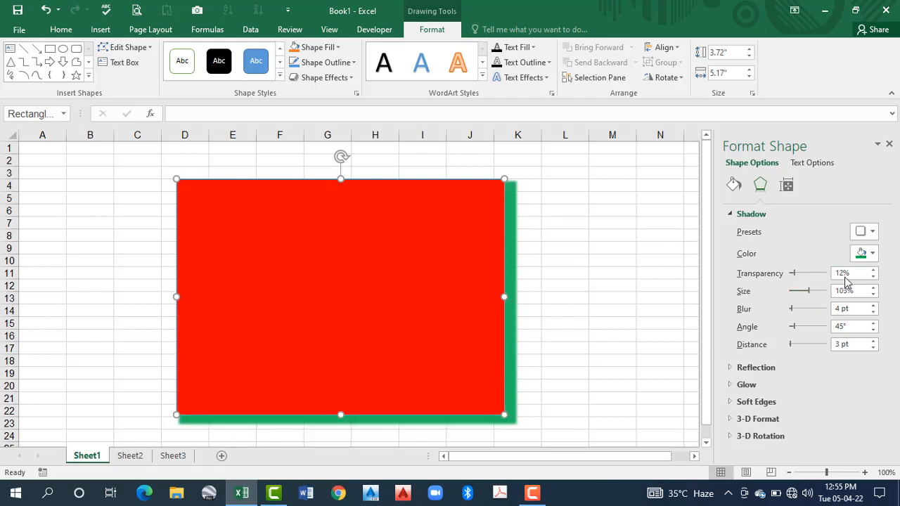
Recolor the rectangle's shadow orange, set its transparency to 43%, and change the color to light blue
{"action": "left_click", "coordinate": [872, 253]}
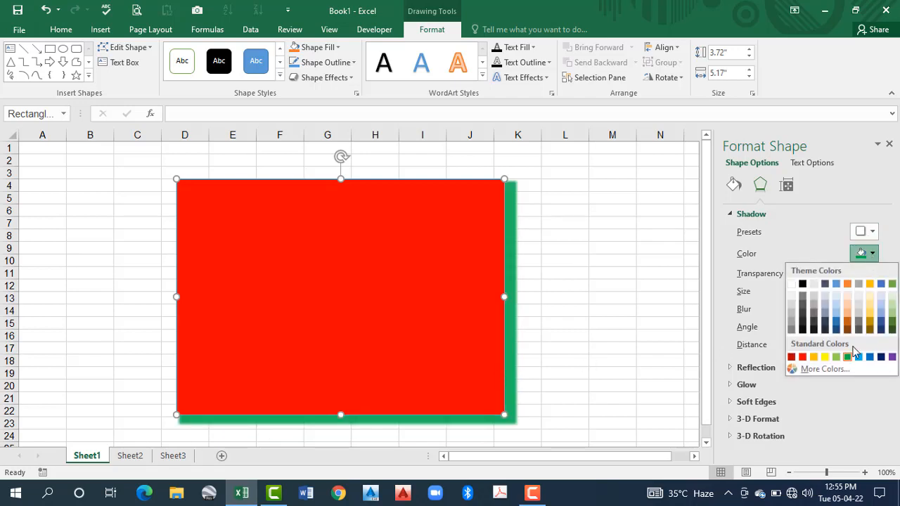
{"action": "left_click", "coordinate": [814, 356]}
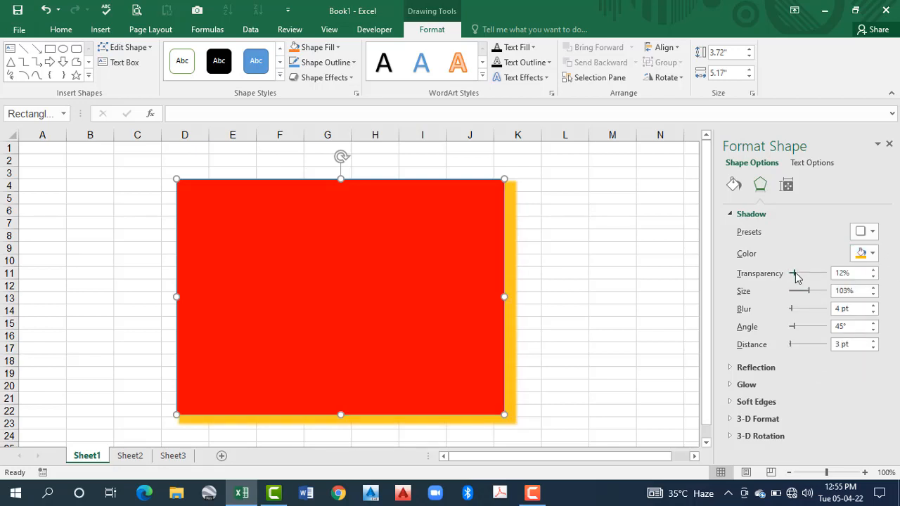
{"action": "left_click_drag", "start_coordinate": [795, 274], "coordinate": [808, 278]}
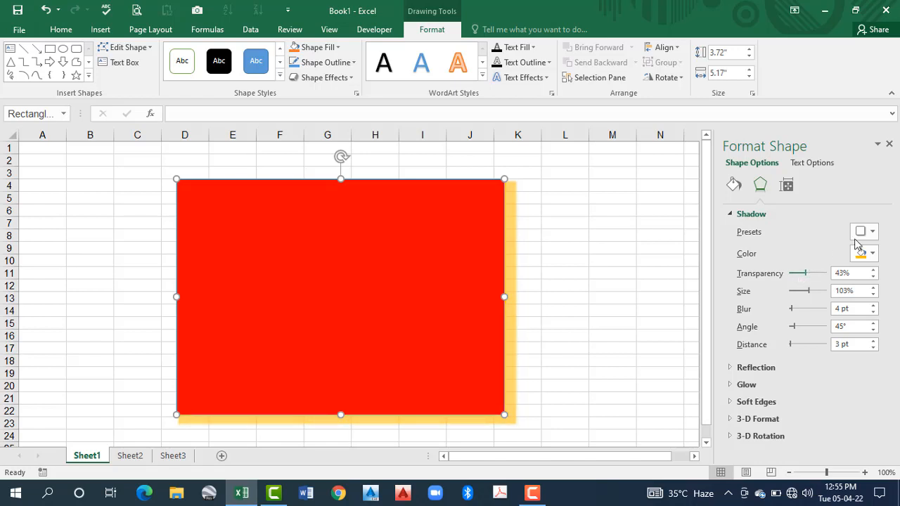
{"action": "left_click", "coordinate": [871, 255]}
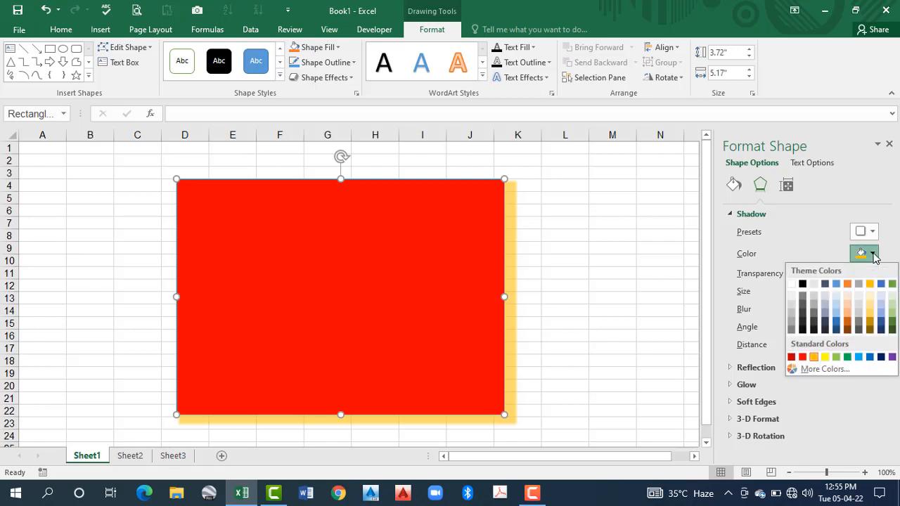
{"action": "left_click", "coordinate": [858, 359]}
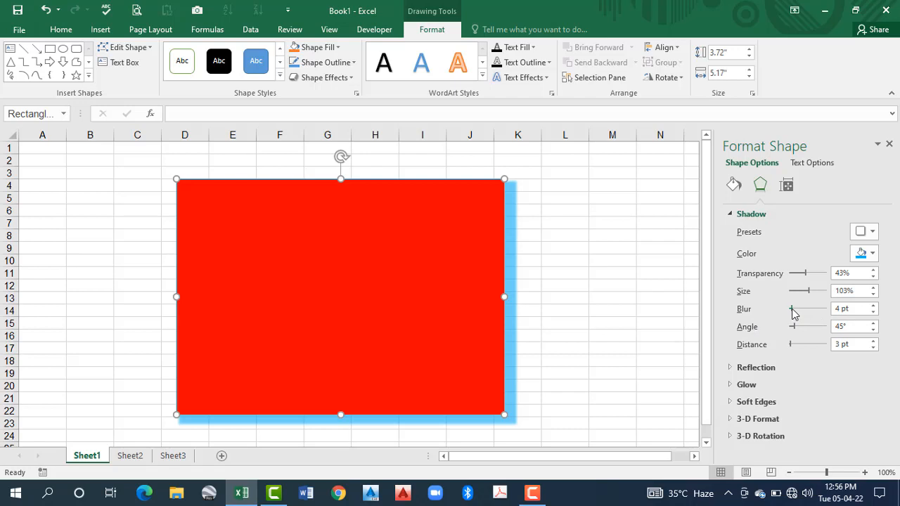
Try a 19 pt blur on the rectangle's shadow, then set blur to 0 pt, angle to 69° and increase the distance
{"action": "left_click_drag", "start_coordinate": [793, 312], "coordinate": [784, 313]}
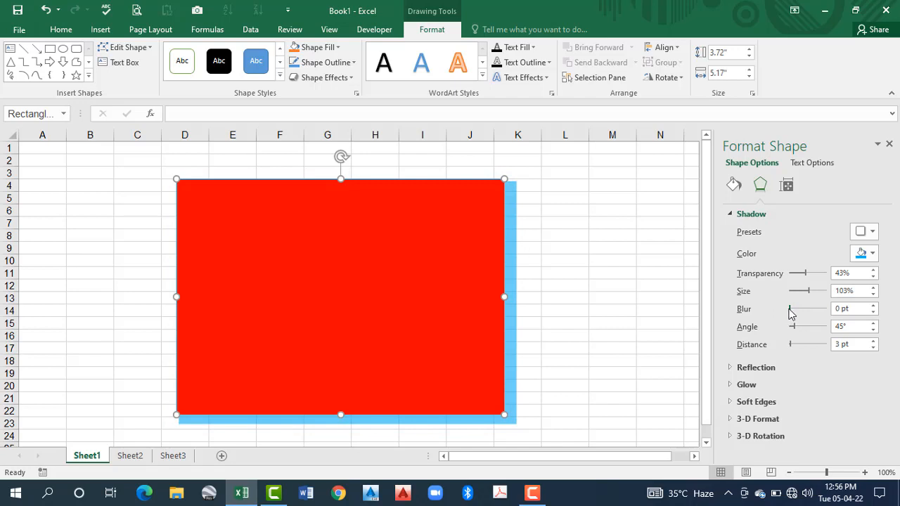
{"action": "left_click_drag", "start_coordinate": [789, 313], "coordinate": [798, 314]}
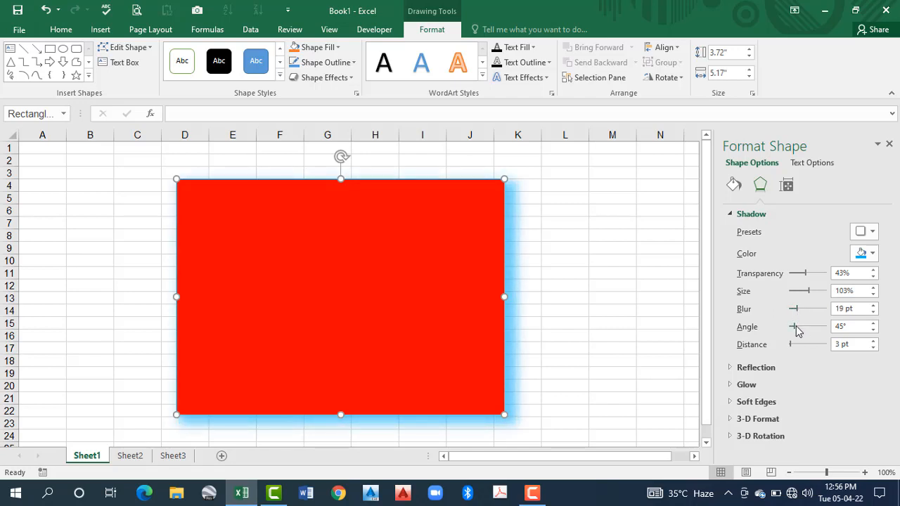
{"action": "mouse_move", "coordinate": [796, 326]}
{"action": "left_mouse_down"}
{"action": "mouse_move", "coordinate": [809, 328]}
{"action": "mouse_move", "coordinate": [789, 310]}
{"action": "mouse_move", "coordinate": [805, 325]}
{"action": "mouse_move", "coordinate": [827, 325]}
{"action": "mouse_move", "coordinate": [786, 334]}
{"action": "mouse_move", "coordinate": [823, 326]}
{"action": "mouse_move", "coordinate": [798, 333]}
{"action": "left_mouse_up"}
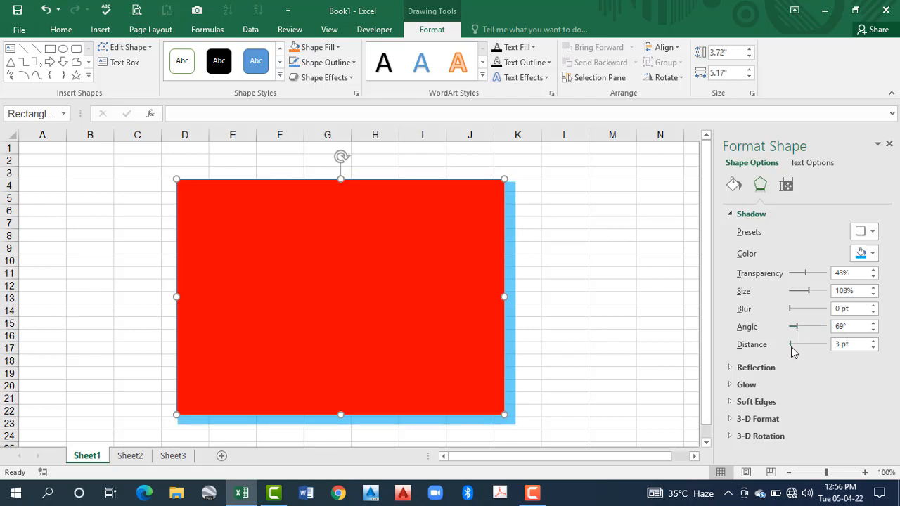
{"action": "left_click_drag", "start_coordinate": [791, 346], "coordinate": [800, 343]}
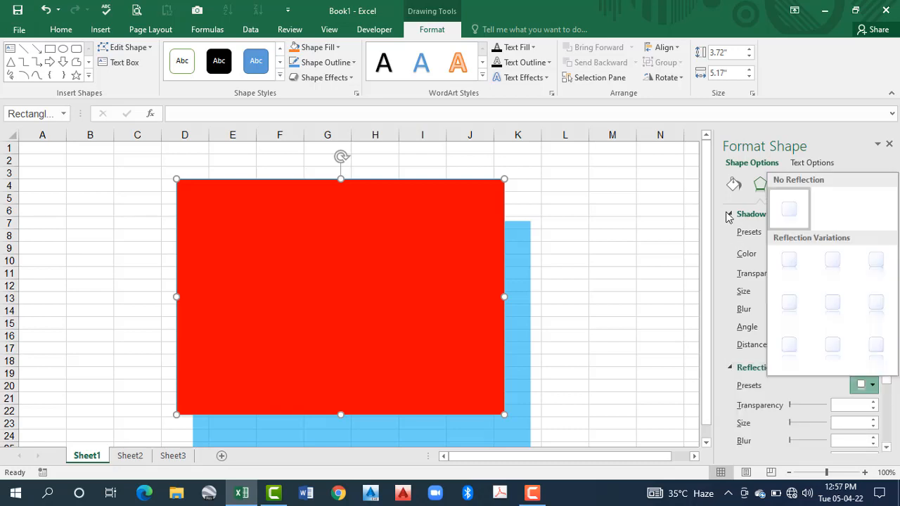
Remove the rectangle's shadow and shorten the shape from its bottom edge to a height of 2.84"
{"action": "left_click", "coordinate": [729, 217]}
{"action": "left_click", "coordinate": [793, 275]}
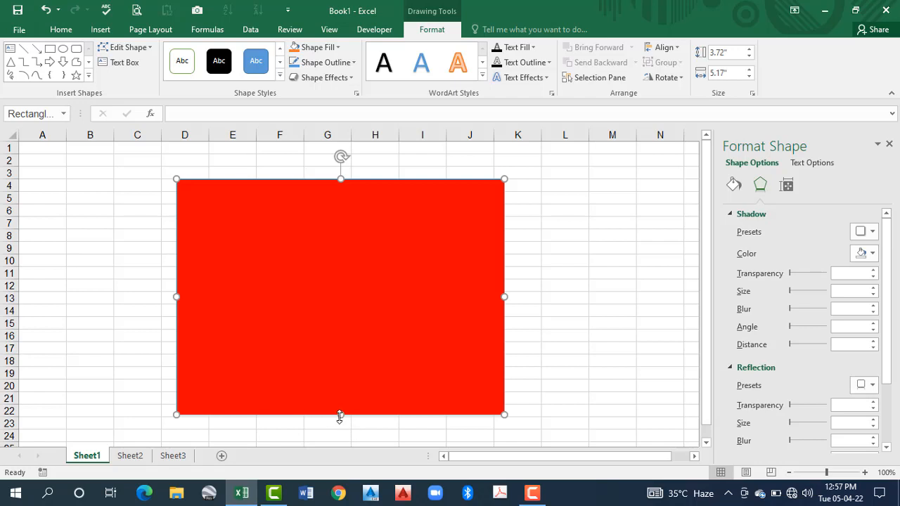
{"action": "left_click_drag", "start_coordinate": [339, 416], "coordinate": [352, 359]}
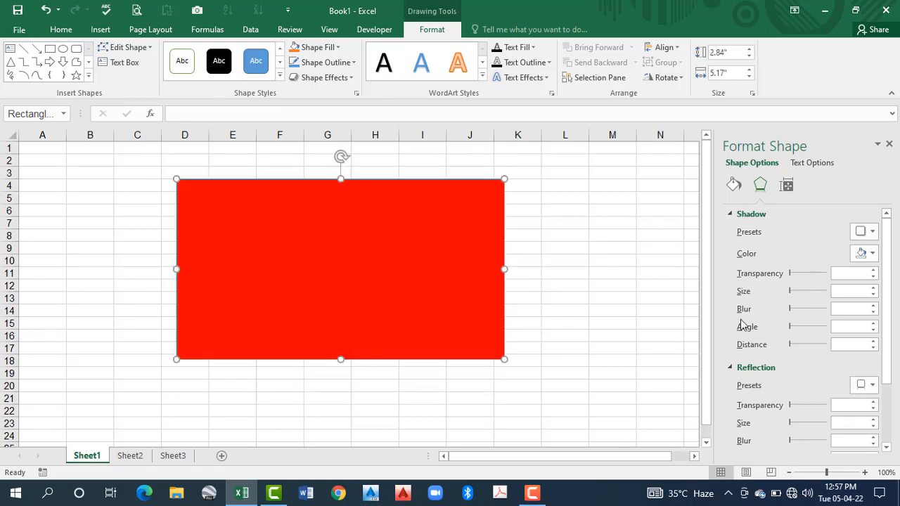
Apply the third reflection variation of the second row and set transparency 38%, size 43%, blur 7 pt and distance 11 pt
{"action": "left_click", "coordinate": [866, 385]}
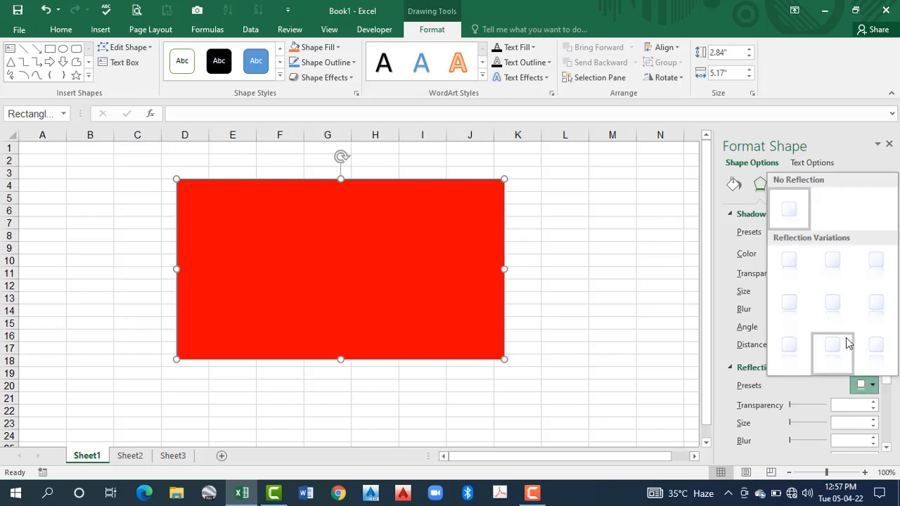
{"action": "left_click", "coordinate": [874, 307]}
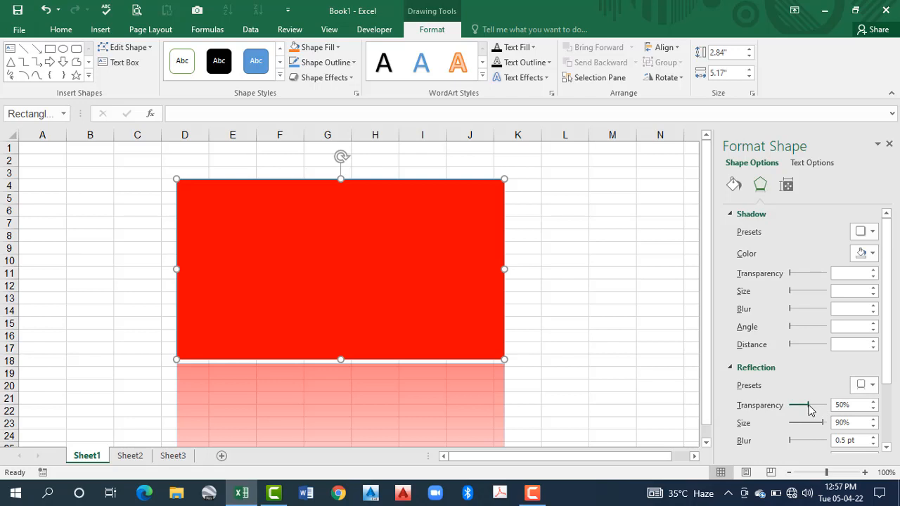
{"action": "left_click_drag", "start_coordinate": [808, 405], "coordinate": [806, 424]}
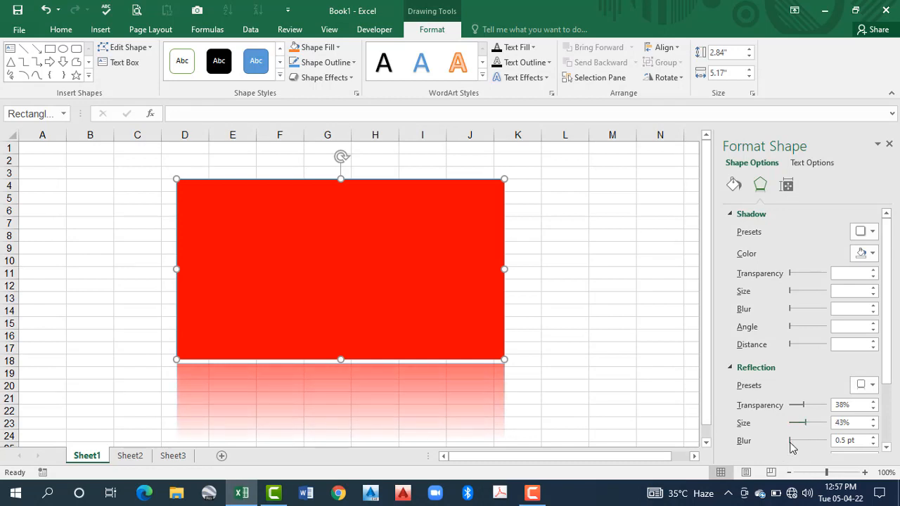
{"action": "mouse_move", "coordinate": [792, 443]}
{"action": "left_mouse_down"}
{"action": "mouse_move", "coordinate": [805, 441]}
{"action": "mouse_move", "coordinate": [792, 441]}
{"action": "left_mouse_up"}
{"action": "scroll", "coordinate": [879, 445], "scroll_direction": "down", "scroll_amount": 3}
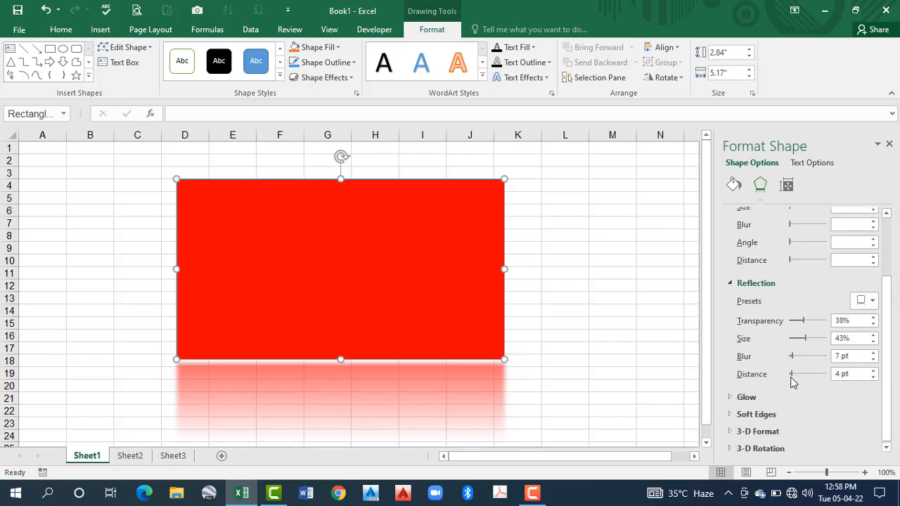
{"action": "mouse_move", "coordinate": [791, 374]}
{"action": "left_mouse_down"}
{"action": "mouse_move", "coordinate": [807, 375]}
{"action": "mouse_move", "coordinate": [794, 375]}
{"action": "left_mouse_up"}
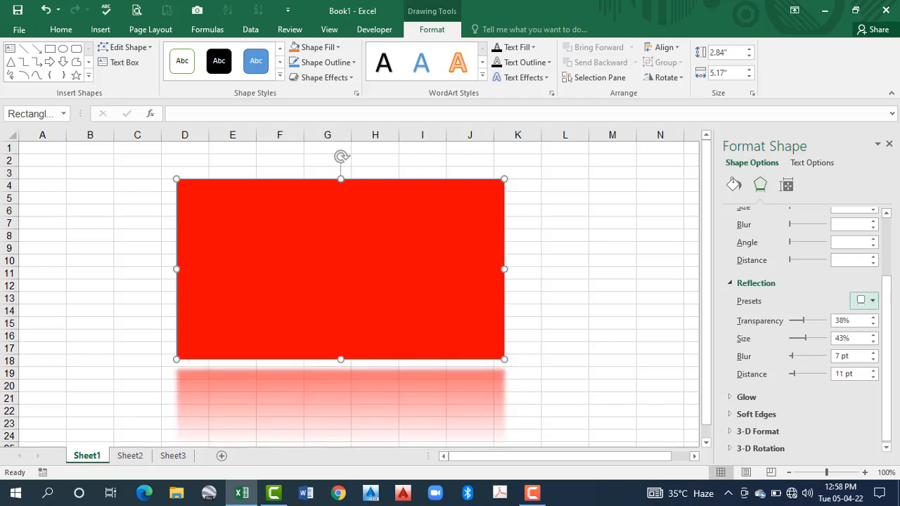
Remove the rectangle's reflection and apply the largest light blue glow variation, 18 pt in size
{"action": "left_click", "coordinate": [870, 301]}
{"action": "left_click", "coordinate": [752, 310]}
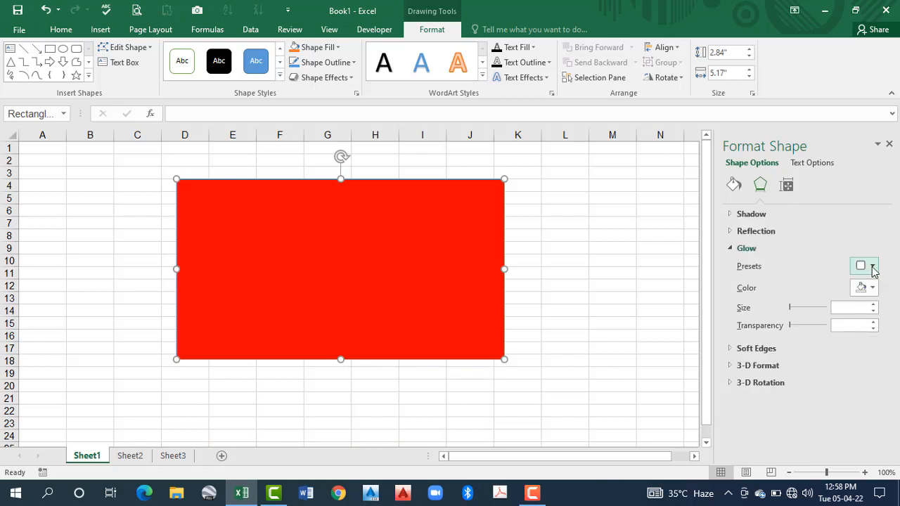
{"action": "left_click", "coordinate": [874, 266]}
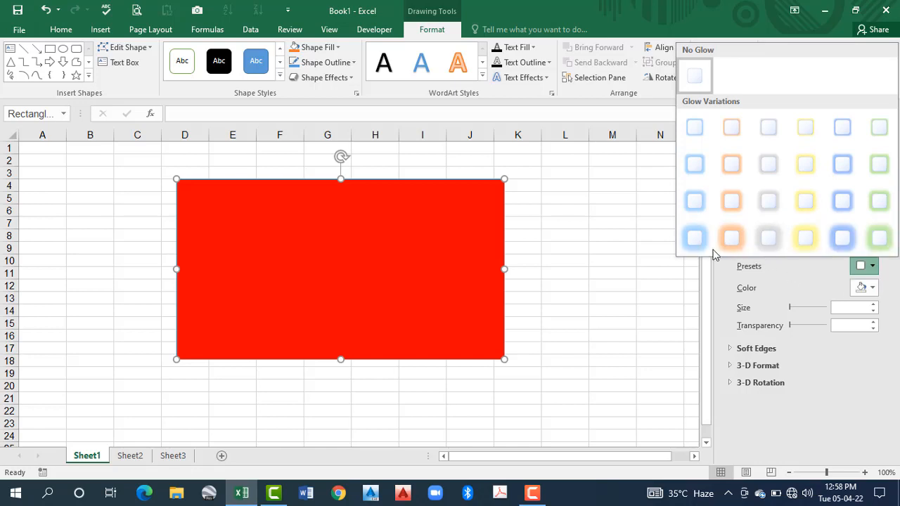
{"action": "left_click", "coordinate": [698, 239]}
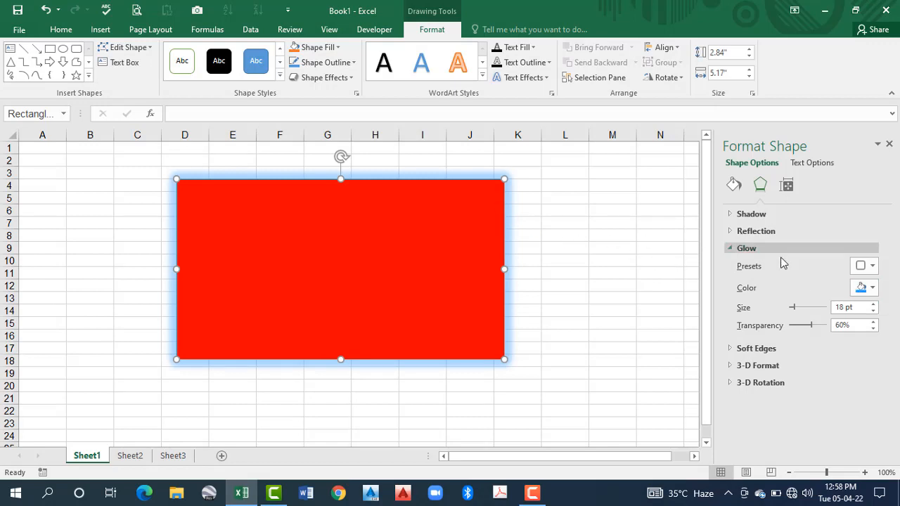
Try a yellow glow color before choosing green, and set the glow's size to 44 pt and transparency to 25%
{"action": "left_click", "coordinate": [872, 289]}
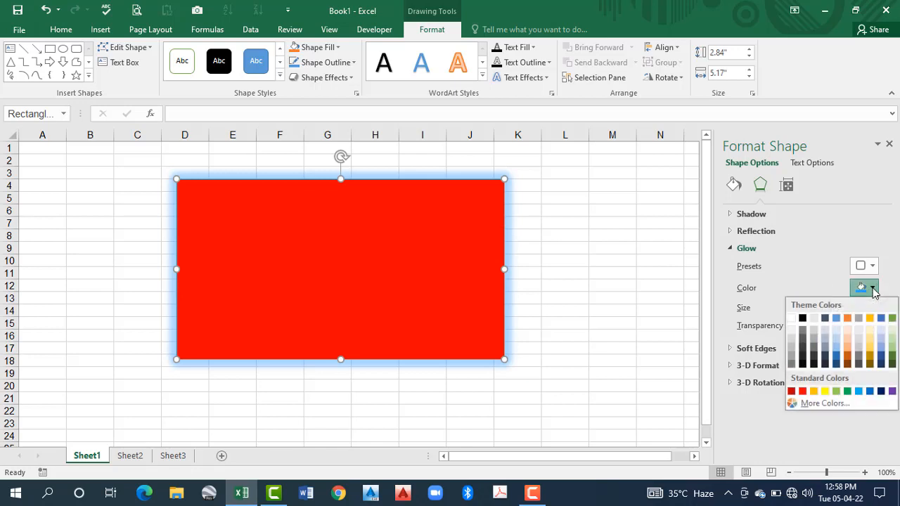
{"action": "left_click", "coordinate": [824, 392]}
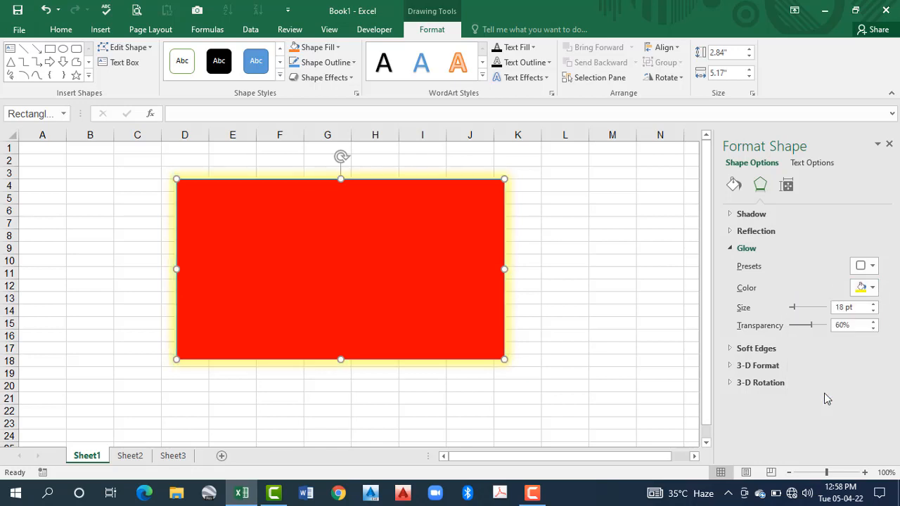
{"action": "left_click", "coordinate": [871, 288]}
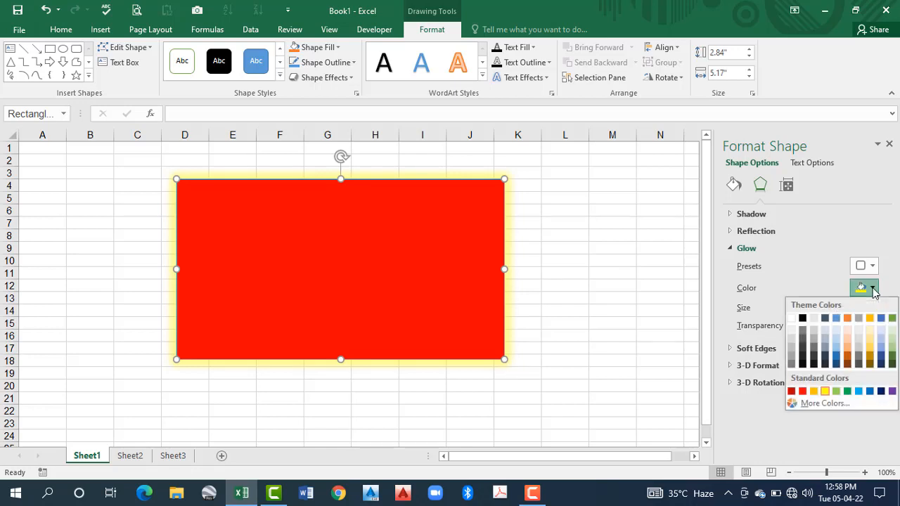
{"action": "left_click", "coordinate": [848, 392]}
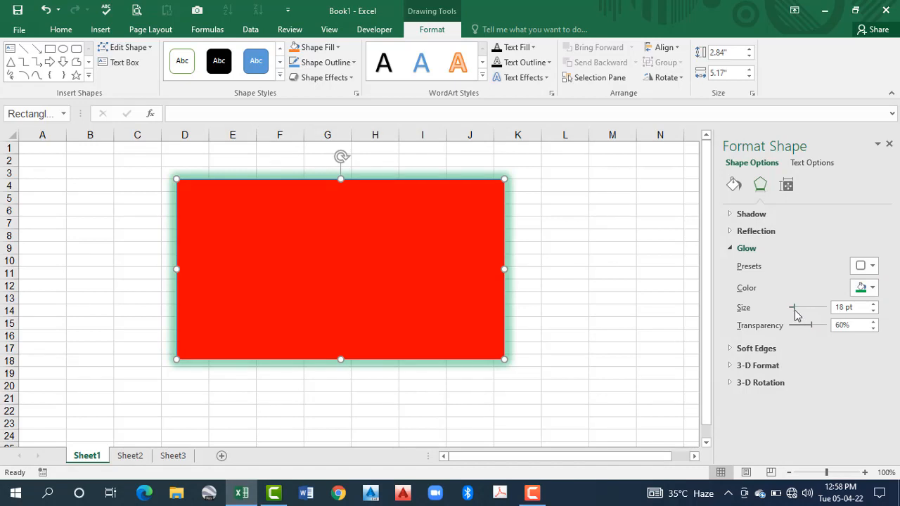
{"action": "mouse_move", "coordinate": [796, 308]}
{"action": "left_mouse_down"}
{"action": "mouse_move", "coordinate": [812, 332]}
{"action": "mouse_move", "coordinate": [795, 325]}
{"action": "left_mouse_up"}
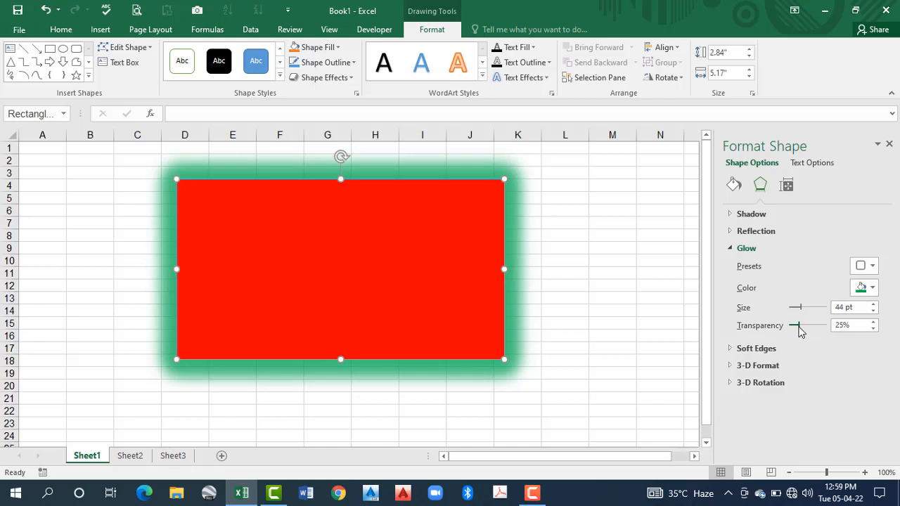
Remove the glow from the rectangle and collapse the glow settings
{"action": "left_click", "coordinate": [874, 269]}
{"action": "left_click", "coordinate": [696, 76]}
{"action": "left_click", "coordinate": [729, 248]}
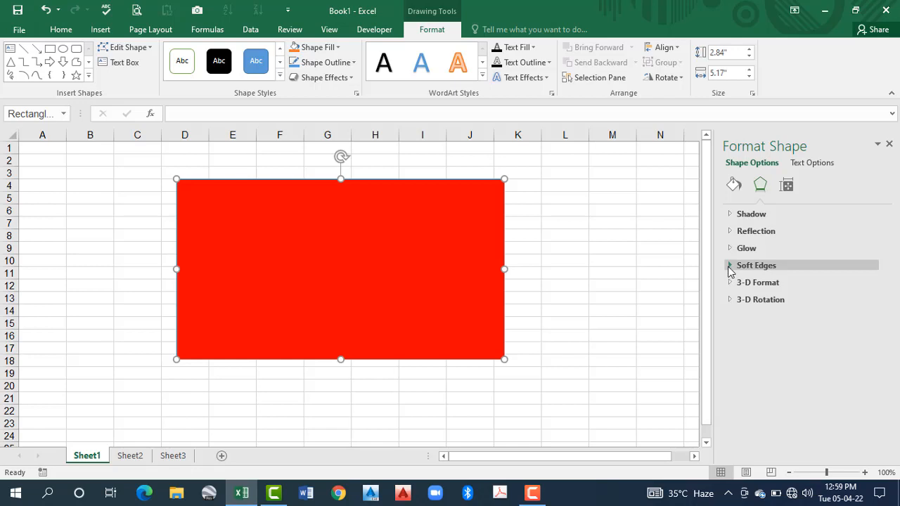
Apply the 10 Point soft edges preset to the rectangle and increase the soft edge size to 15 pt
{"action": "left_click", "coordinate": [731, 266]}
{"action": "left_click", "coordinate": [871, 282]}
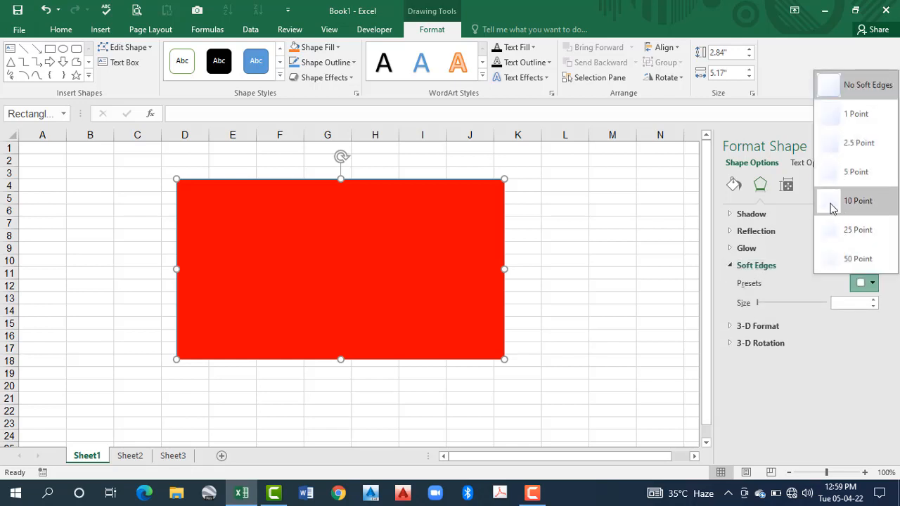
{"action": "left_click", "coordinate": [832, 203]}
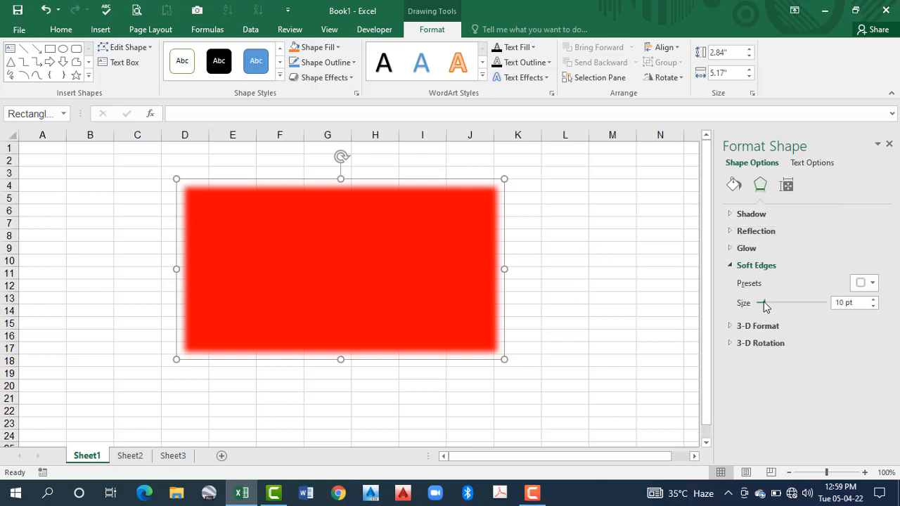
{"action": "mouse_move", "coordinate": [765, 303]}
{"action": "left_mouse_down"}
{"action": "mouse_move", "coordinate": [808, 304]}
{"action": "mouse_move", "coordinate": [767, 304]}
{"action": "left_mouse_up"}
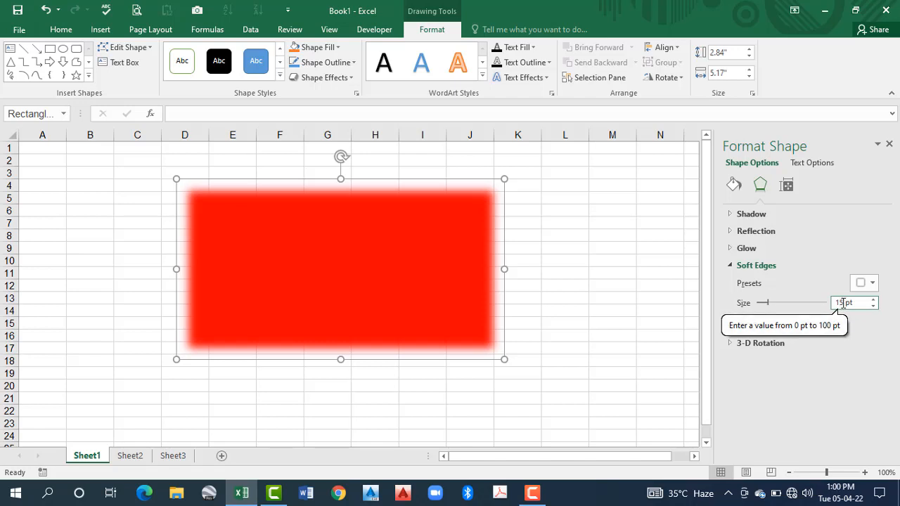
Set the rectangle to No Soft Edges and expand its 3-D Format settings
{"action": "left_click", "coordinate": [872, 283]}
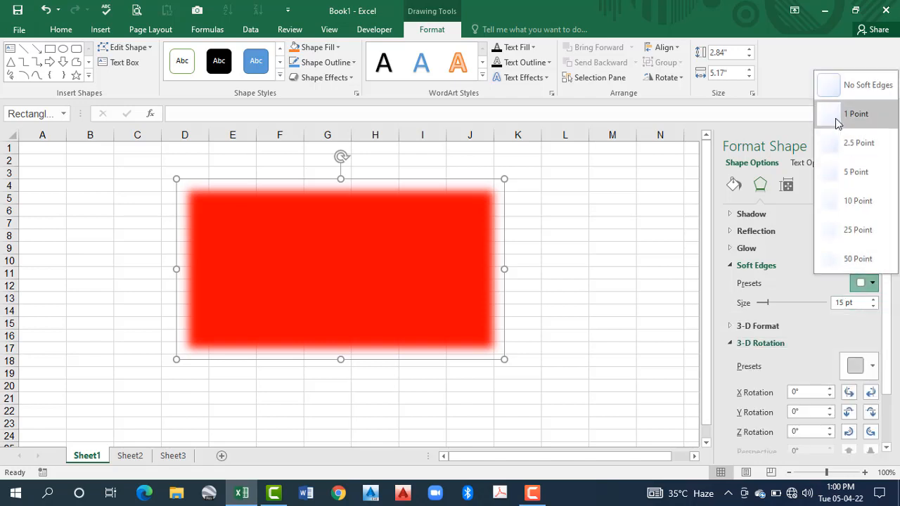
{"action": "left_click", "coordinate": [828, 84]}
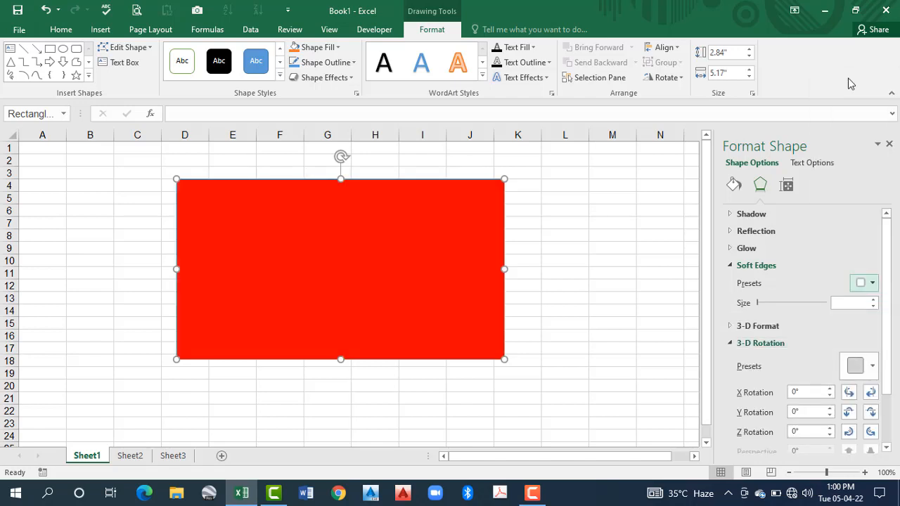
{"action": "left_click", "coordinate": [731, 267]}
{"action": "left_click", "coordinate": [731, 282]}
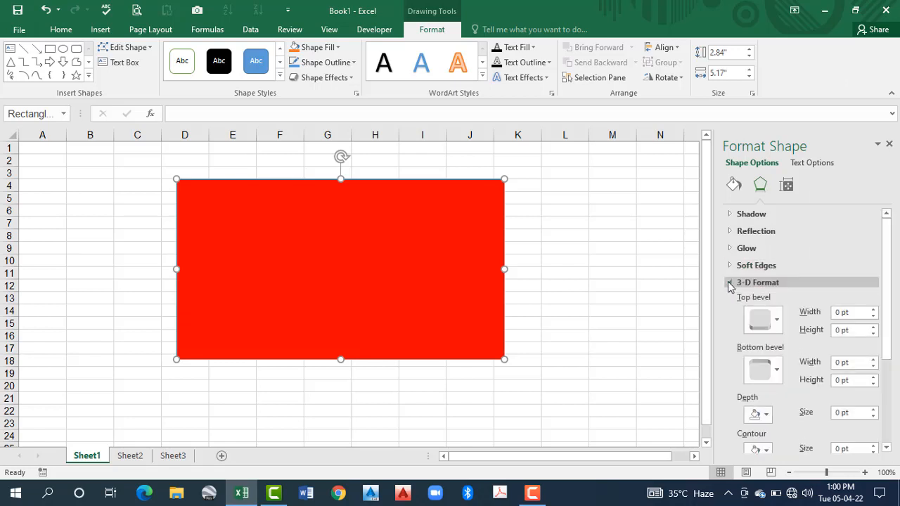
Give the rectangle the second first-row preset as top bevel and the fourth second-row preset as bottom bevel
{"action": "left_click", "coordinate": [775, 322]}
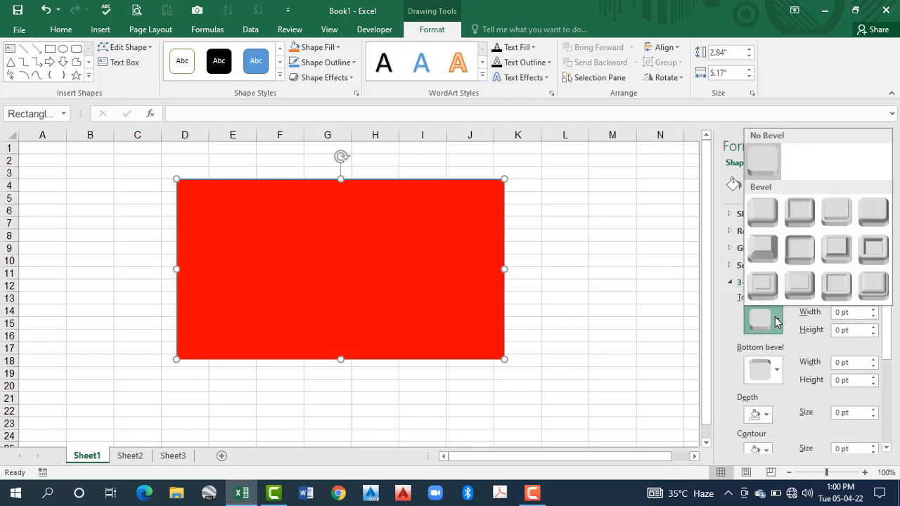
{"action": "left_click", "coordinate": [801, 212]}
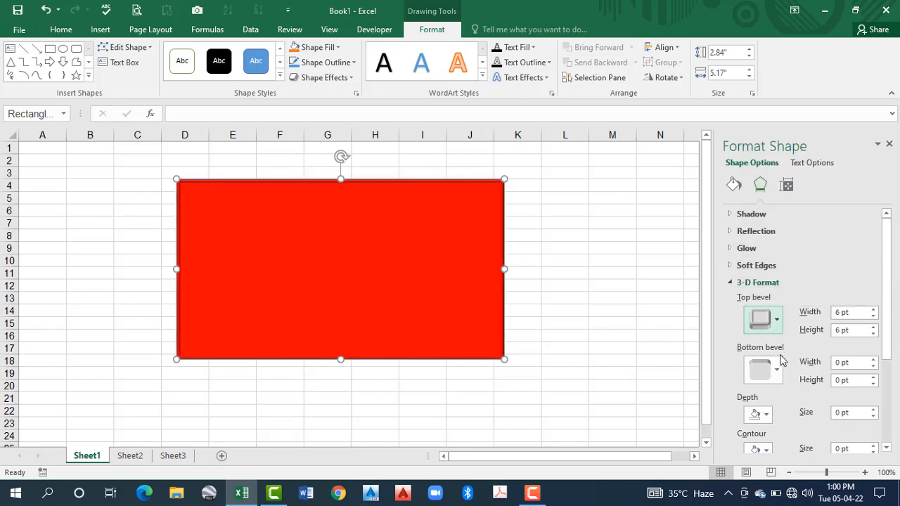
{"action": "left_click", "coordinate": [776, 370]}
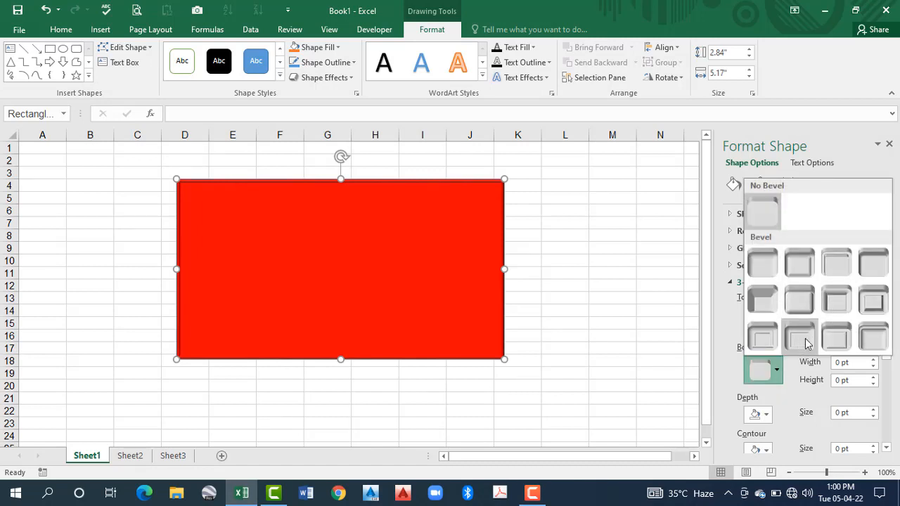
{"action": "left_click", "coordinate": [879, 301]}
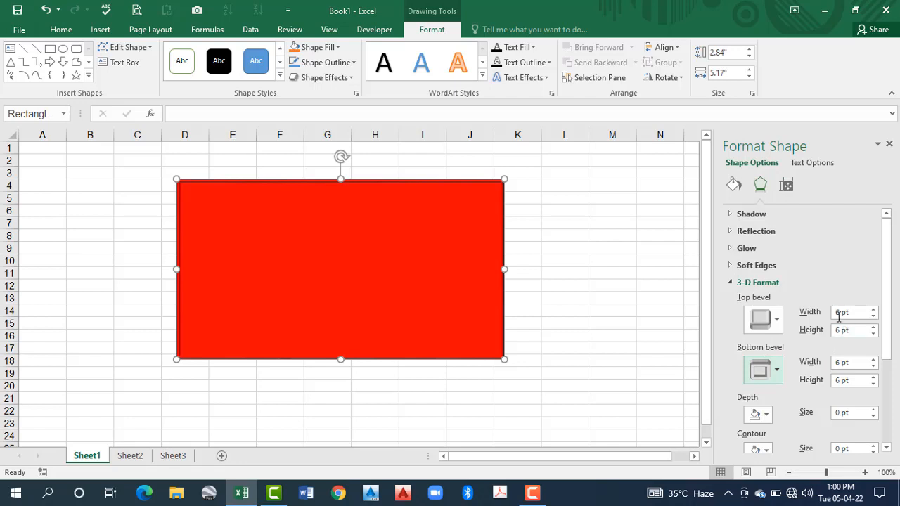
Set the width and height of the rectangle's top bevel to 9 pt each
{"action": "left_click", "coordinate": [874, 310]}
{"action": "left_click", "coordinate": [874, 309]}
{"action": "left_click", "coordinate": [874, 310]}
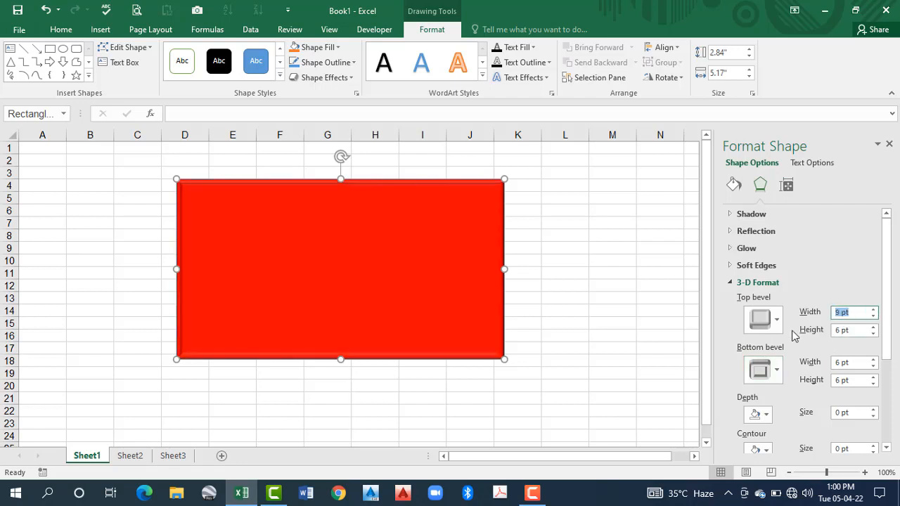
{"action": "left_click", "coordinate": [874, 327]}
{"action": "left_click", "coordinate": [873, 327]}
{"action": "left_click", "coordinate": [874, 327]}
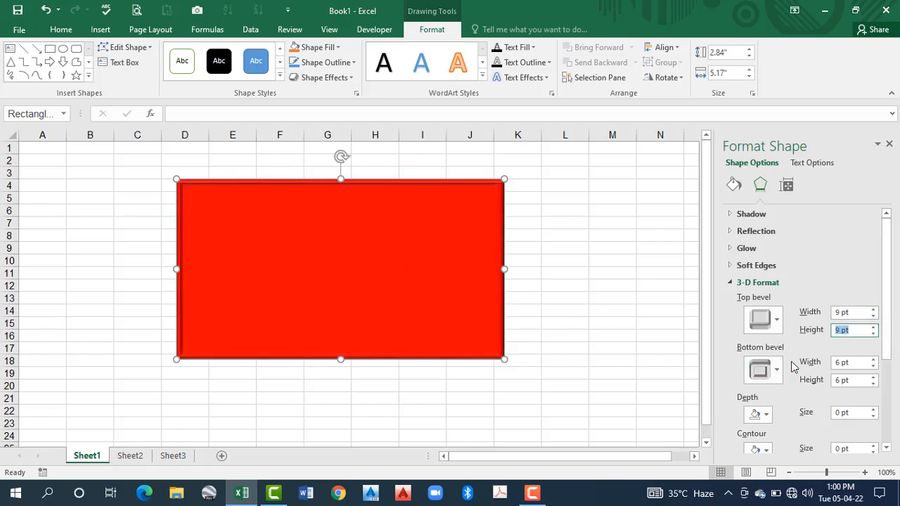
Give the rectangle a green depth with a size of 9.5 pt and a yellow contour from the standard colors
{"action": "left_click_drag", "start_coordinate": [888, 354], "coordinate": [894, 415]}
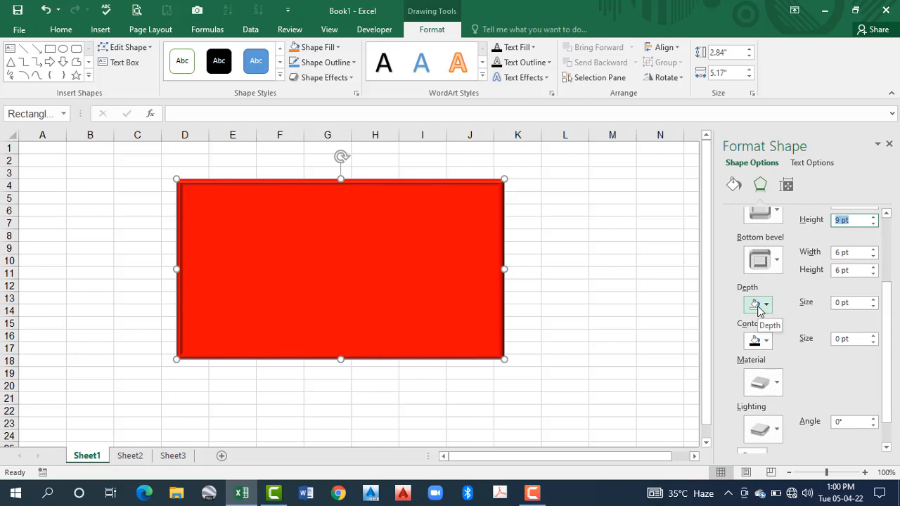
{"action": "left_click", "coordinate": [767, 306]}
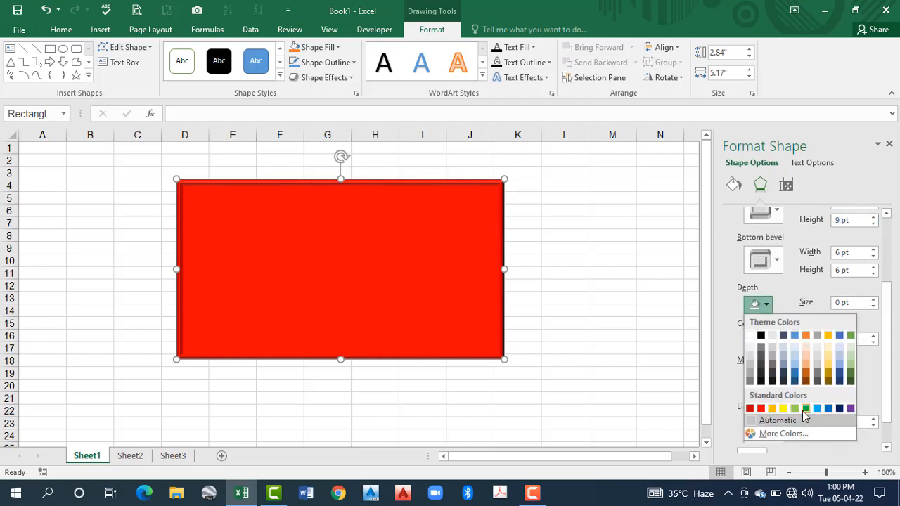
{"action": "left_click", "coordinate": [806, 408]}
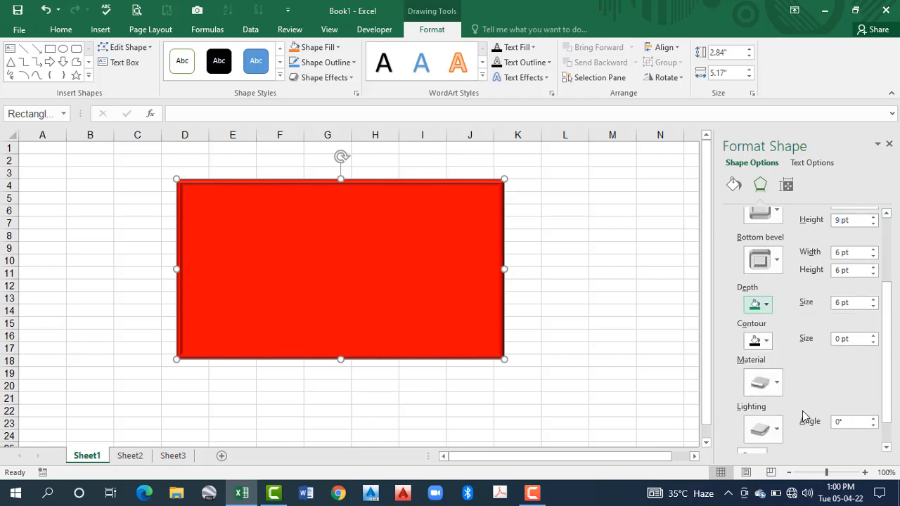
{"action": "left_click", "coordinate": [873, 299]}
{"action": "left_click", "coordinate": [873, 300]}
{"action": "left_click", "coordinate": [758, 340]}
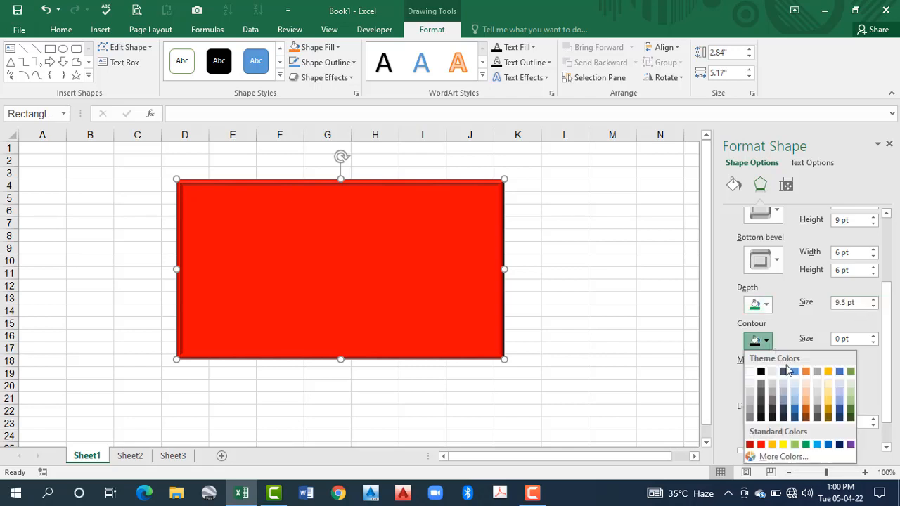
{"action": "left_click", "coordinate": [784, 445]}
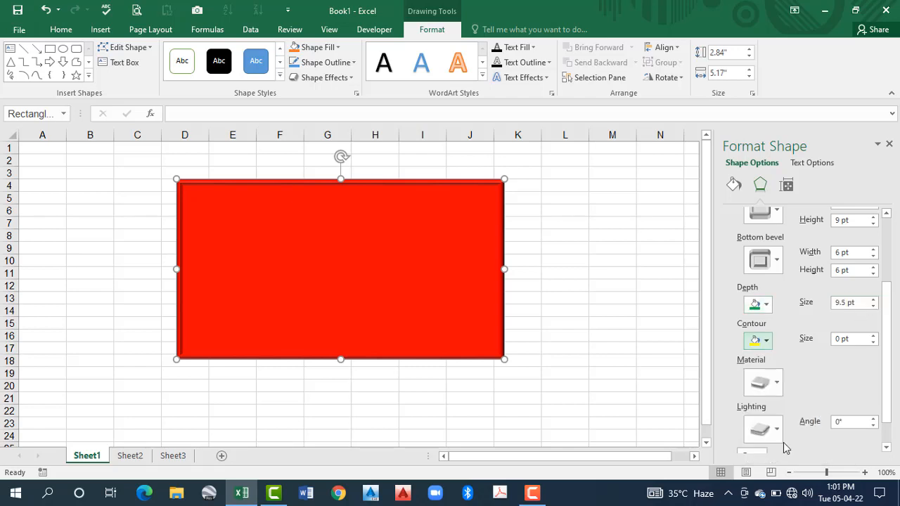
Try the third Translucent material on the rectangle and return it to the second Standard material
{"action": "left_click", "coordinate": [771, 393]}
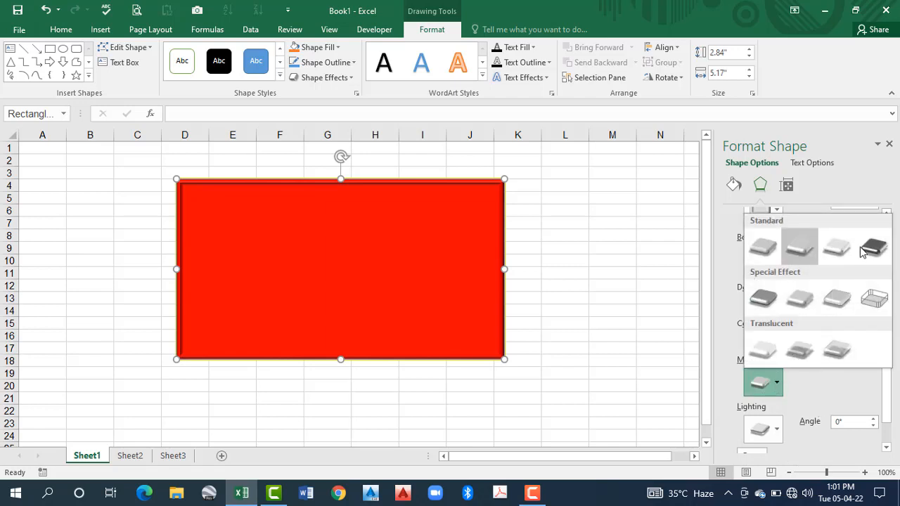
{"action": "left_click", "coordinate": [842, 355]}
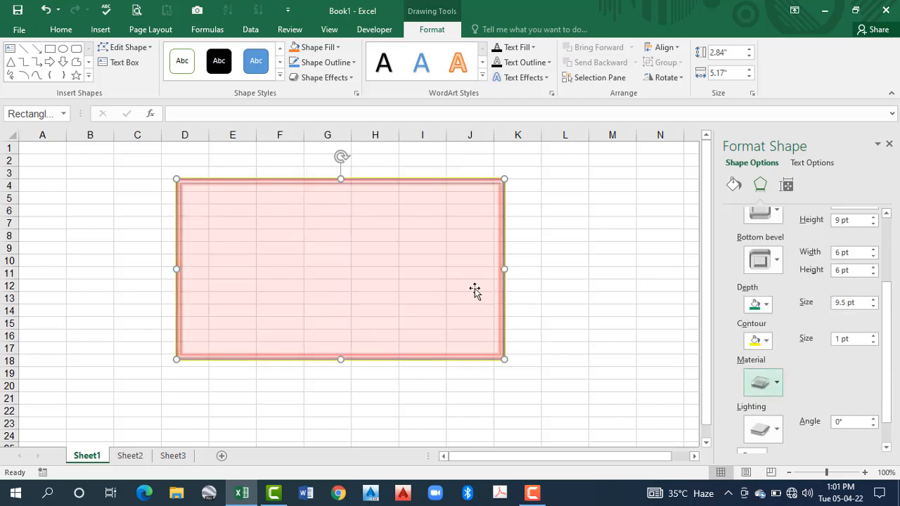
{"action": "left_click", "coordinate": [776, 386]}
{"action": "left_click", "coordinate": [806, 259]}
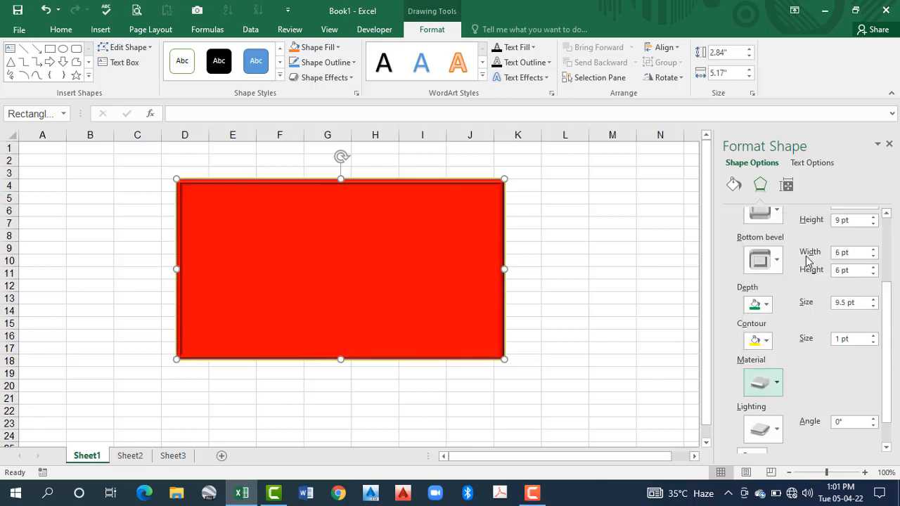
{"action": "left_click", "coordinate": [775, 430]}
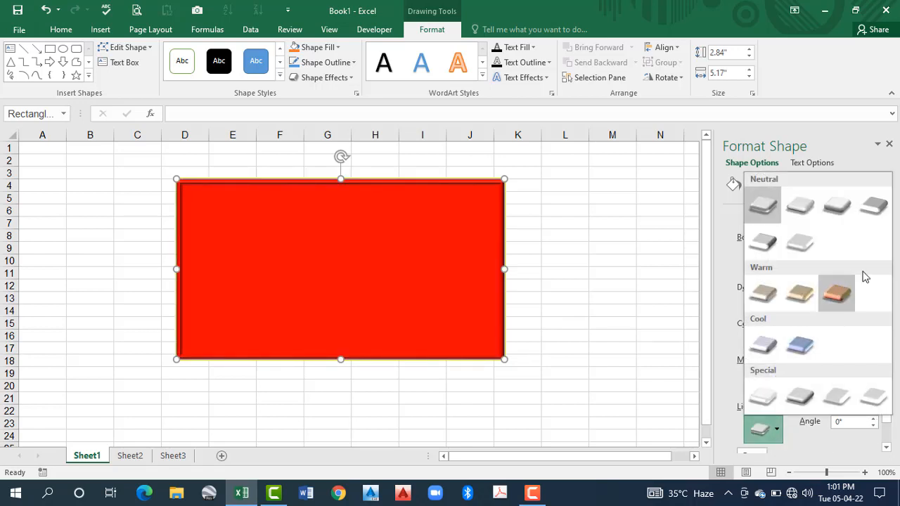
{"action": "left_click", "coordinate": [721, 390]}
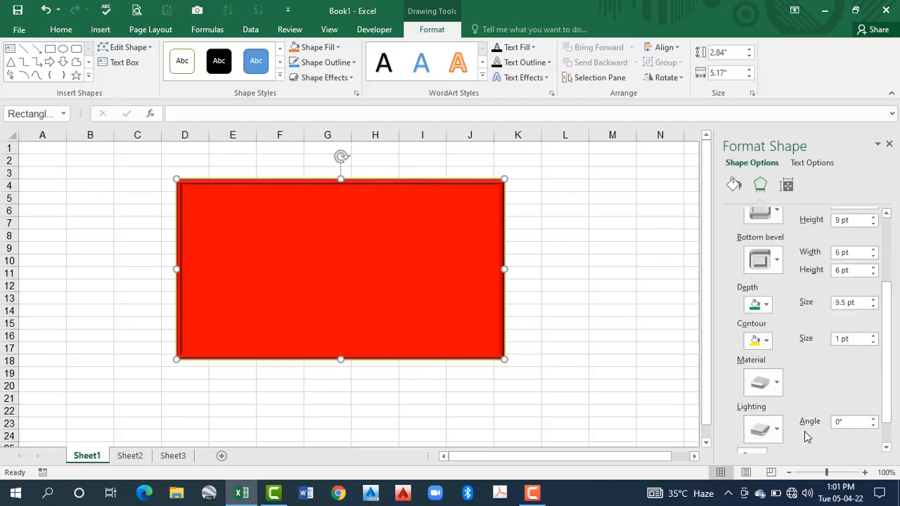
{"action": "left_click", "coordinate": [855, 422]}
{"action": "scroll", "coordinate": [788, 425], "scroll_direction": "down", "scroll_amount": 1}
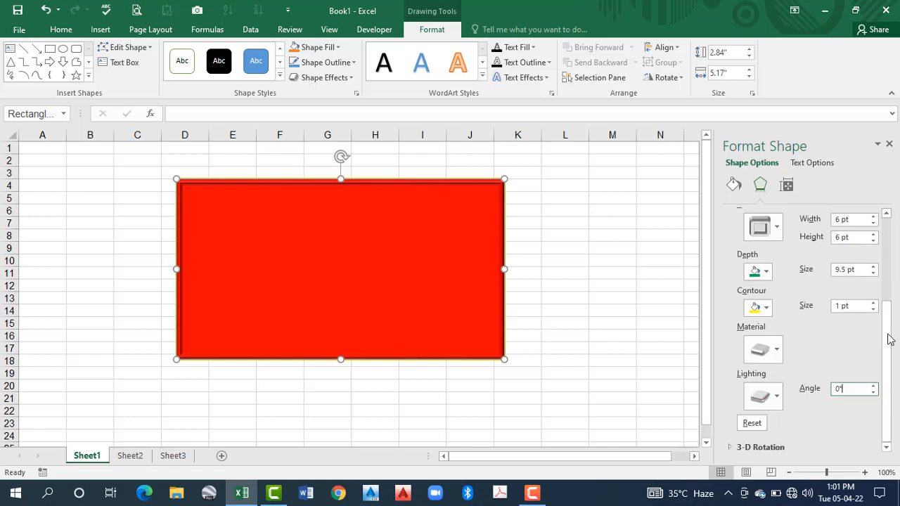
Collapse the 3-D Format settings and apply the third second-row Parallel preset from 3-D Rotation to the rectangle
{"action": "left_click_drag", "start_coordinate": [890, 347], "coordinate": [877, 267]}
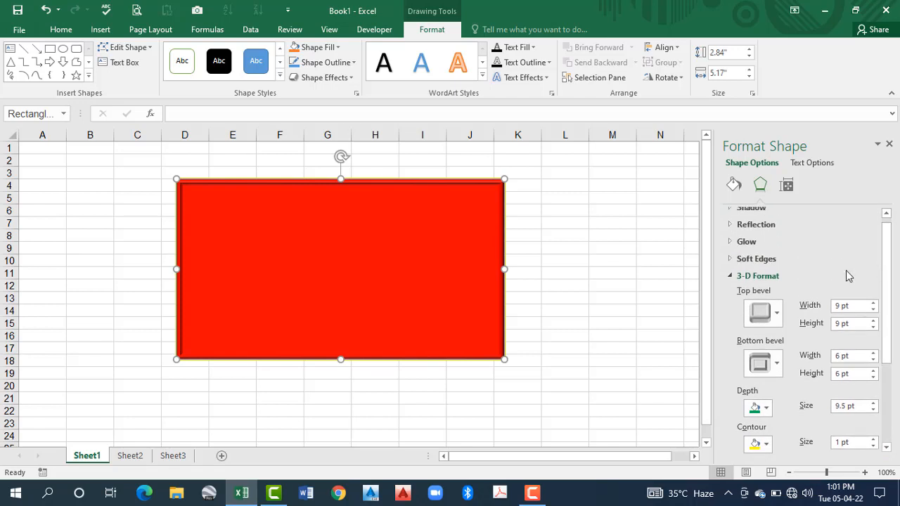
{"action": "left_click", "coordinate": [731, 274]}
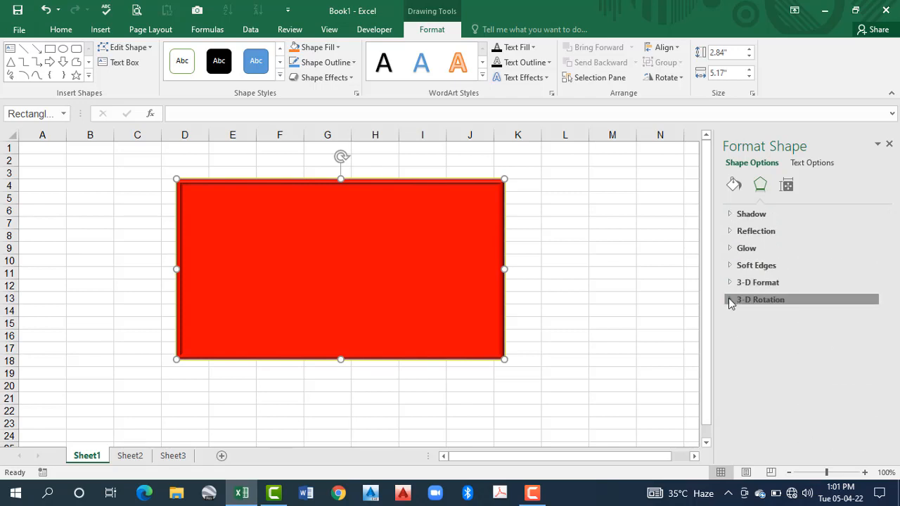
{"action": "left_click", "coordinate": [731, 301]}
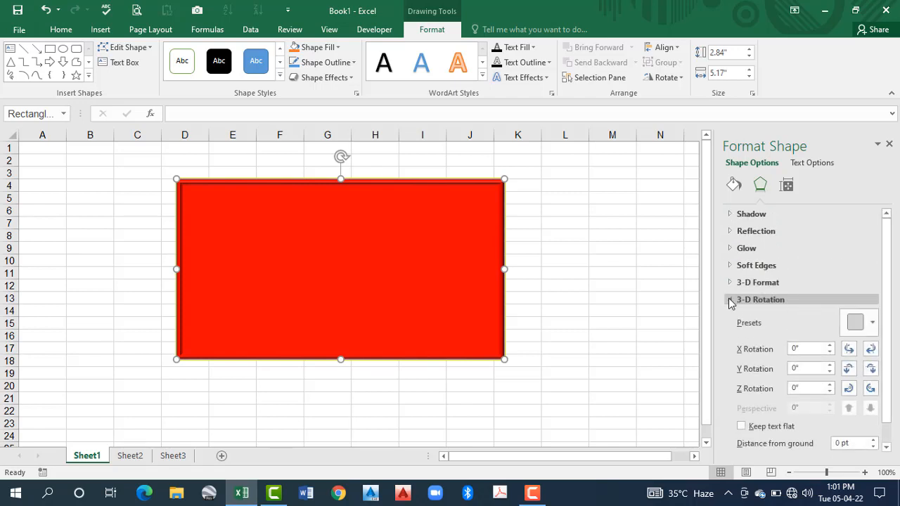
{"action": "left_click", "coordinate": [873, 327]}
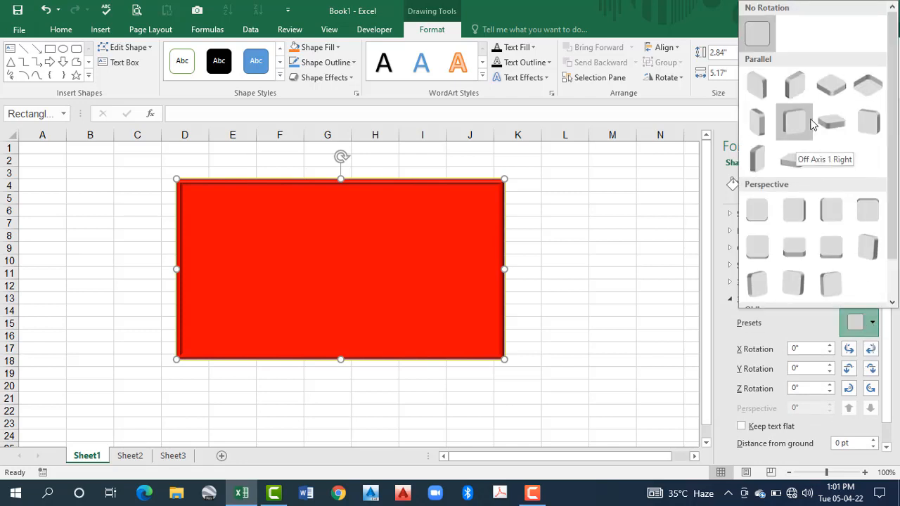
{"action": "left_click", "coordinate": [831, 126]}
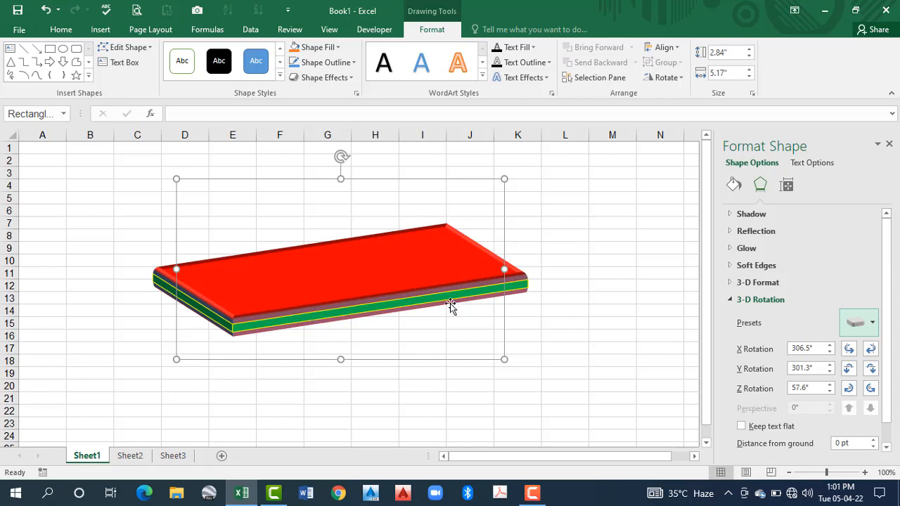
Rotate the rectangle stepwise about the X axis until its X rotation is 0.4°
{"action": "left_click", "coordinate": [871, 350]}
{"action": "left_click", "coordinate": [871, 349]}
{"action": "left_click", "coordinate": [871, 349]}
{"action": "left_click", "coordinate": [871, 349]}
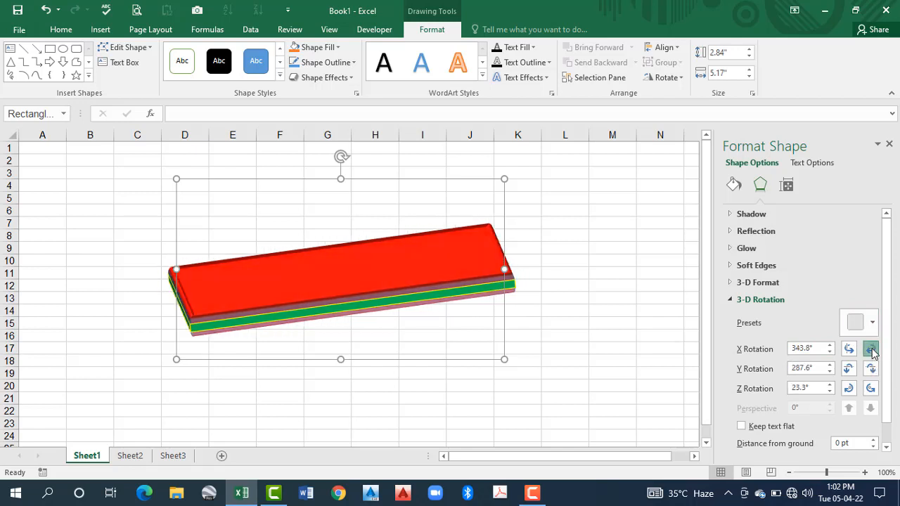
{"action": "left_click", "coordinate": [871, 349]}
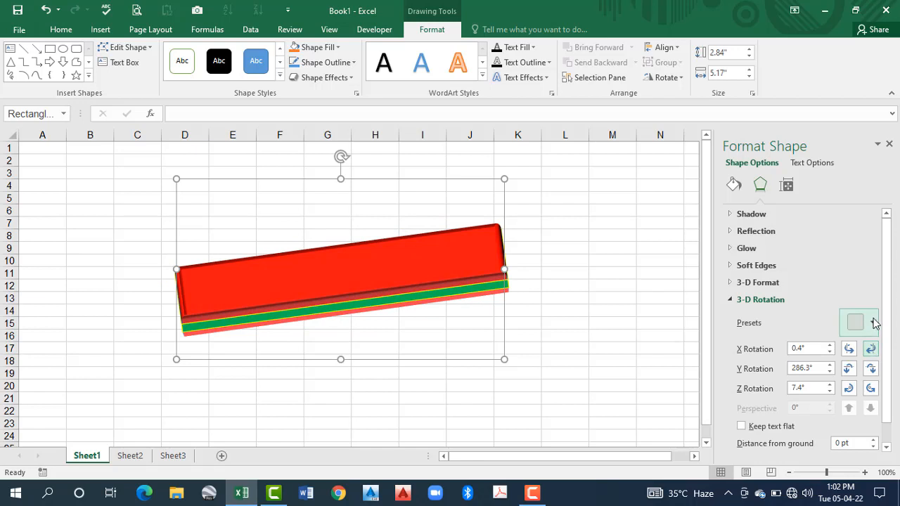
Rotate the rectangle in the opposite direction about the X axis to an X rotation of 312.4°
{"action": "left_click", "coordinate": [872, 322]}
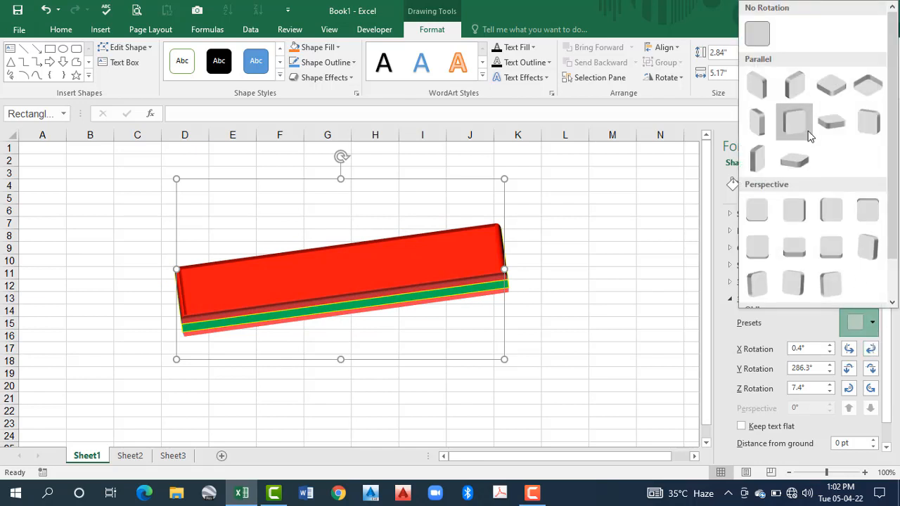
{"action": "left_click", "coordinate": [849, 350]}
{"action": "left_click", "coordinate": [849, 350]}
{"action": "left_click", "coordinate": [849, 350]}
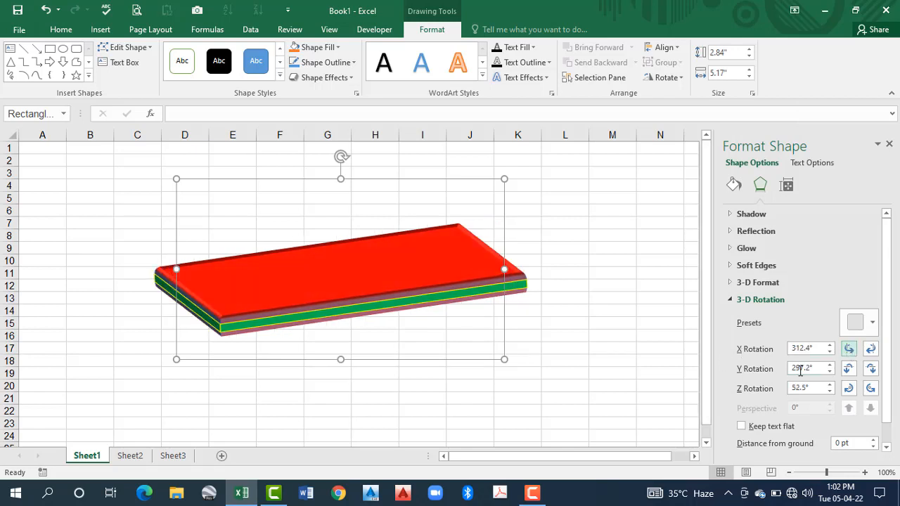
Rotate the rectangle stepwise to a Y rotation of 312.2° and a Z rotation of 57.6°
{"action": "left_click", "coordinate": [850, 371]}
{"action": "left_click", "coordinate": [850, 371]}
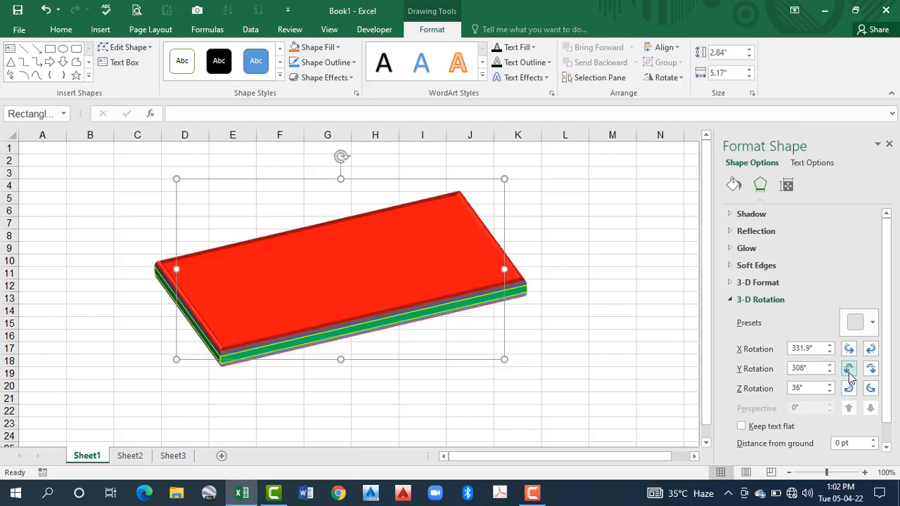
{"action": "left_click", "coordinate": [849, 371]}
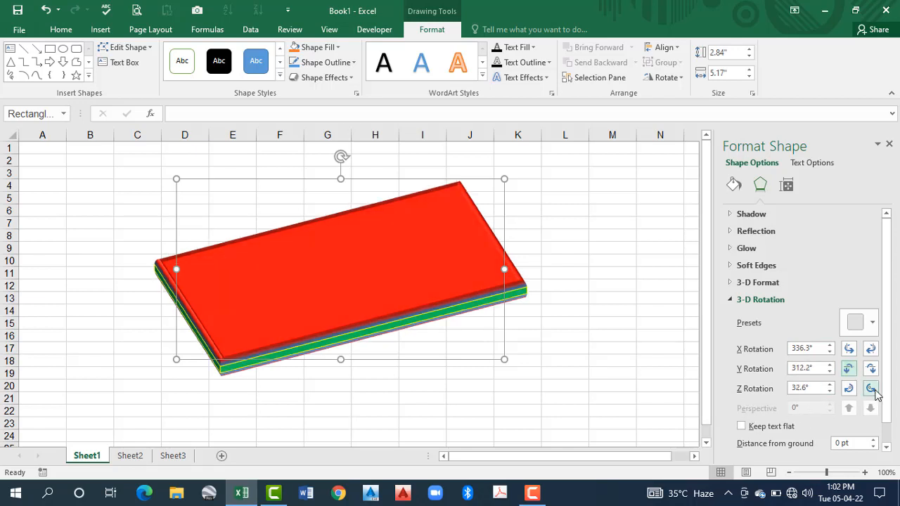
{"action": "left_click", "coordinate": [871, 389]}
{"action": "left_click", "coordinate": [872, 389]}
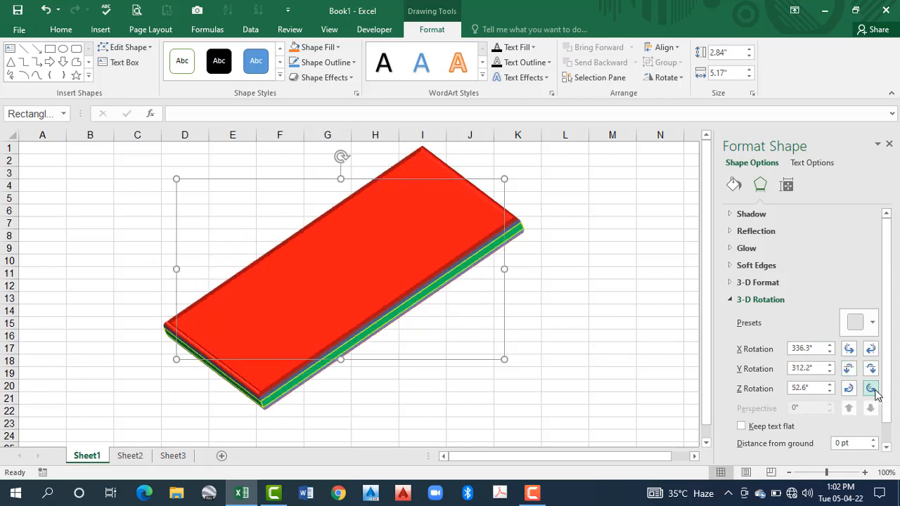
{"action": "left_click", "coordinate": [871, 389]}
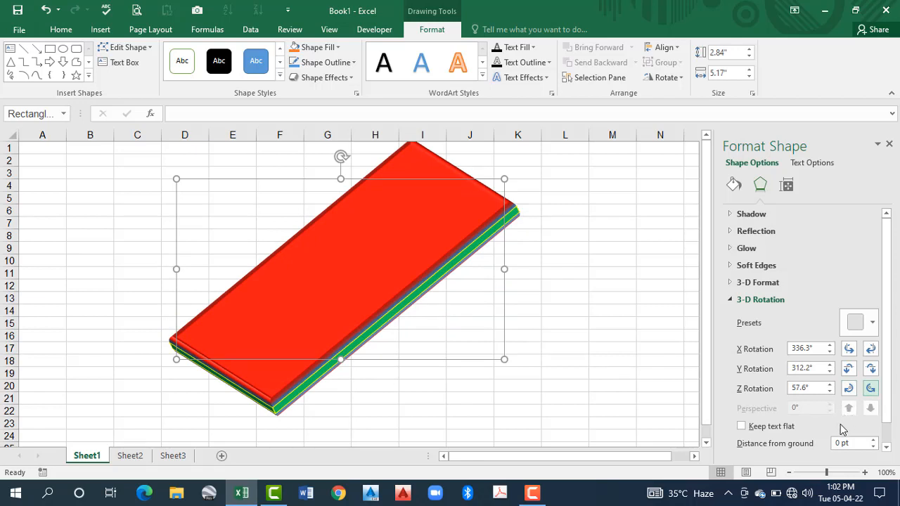
Enter the text "Hello" in the rectangle and enlarge it to font size 36
{"action": "scroll", "coordinate": [808, 421], "scroll_direction": "down", "scroll_amount": 1}
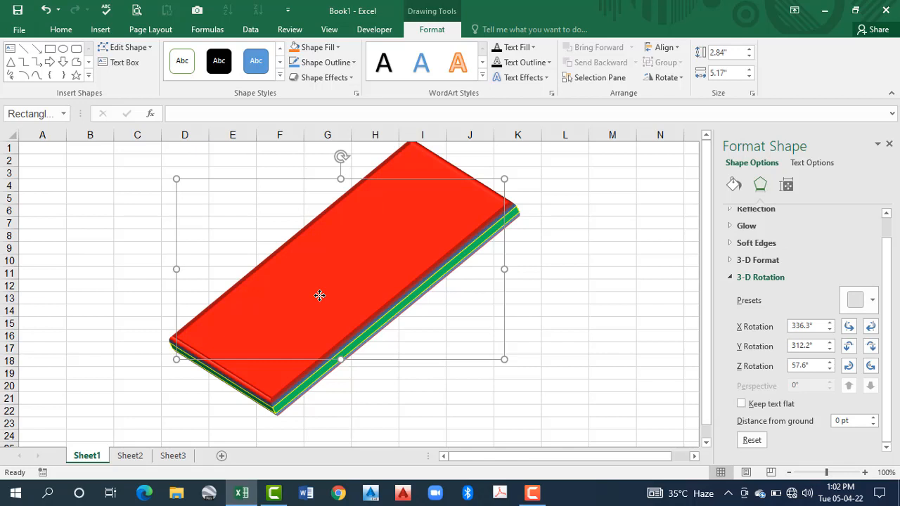
{"action": "type", "text": "Hello"}
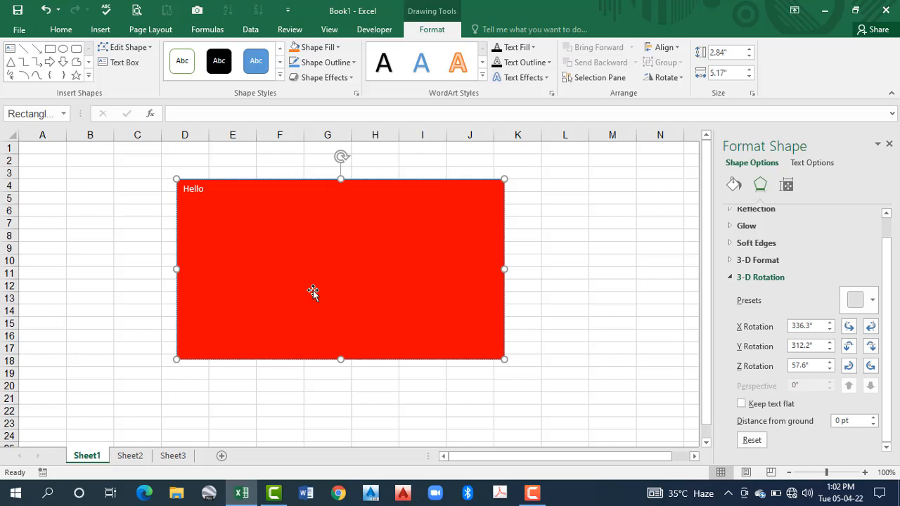
{"action": "key", "text": "ctrl+a"}
{"action": "left_click", "coordinate": [61, 29]}
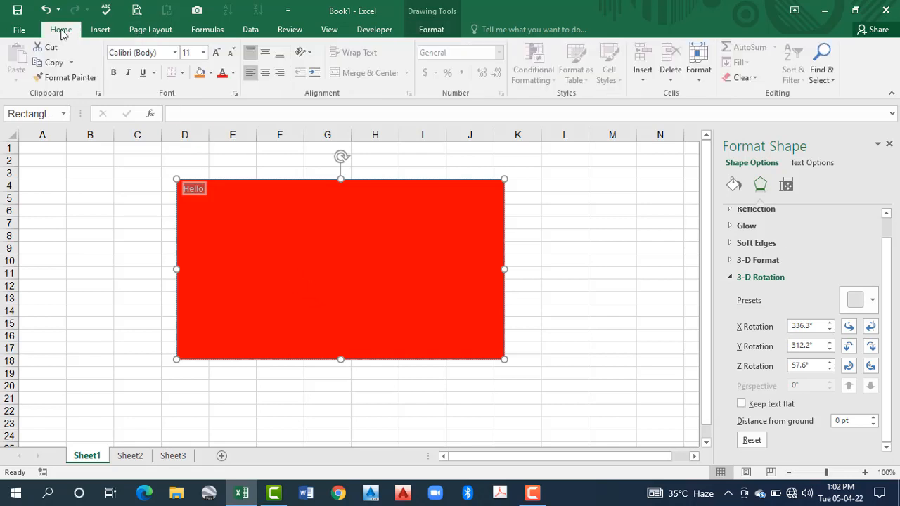
{"action": "left_click", "coordinate": [216, 52]}
{"action": "left_click", "coordinate": [216, 52]}
{"action": "left_click", "coordinate": [216, 53]}
{"action": "left_click", "coordinate": [216, 53]}
{"action": "left_click", "coordinate": [216, 52]}
{"action": "left_click", "coordinate": [216, 53]}
{"action": "left_click", "coordinate": [216, 53]}
{"action": "left_click", "coordinate": [216, 53]}
{"action": "left_click", "coordinate": [216, 52]}
{"action": "left_click", "coordinate": [216, 52]}
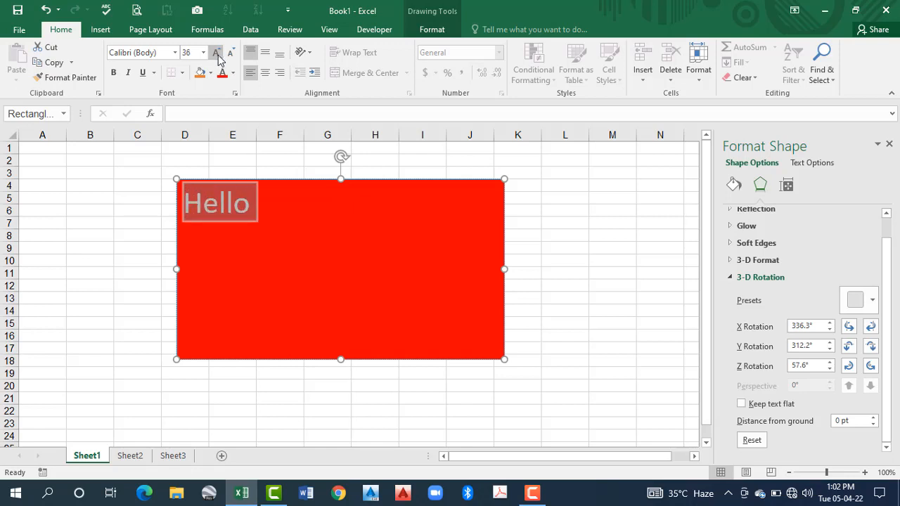
Center the Hello text horizontally and vertically in the rectangle, make it bold and finish editing it
{"action": "left_click", "coordinate": [264, 73]}
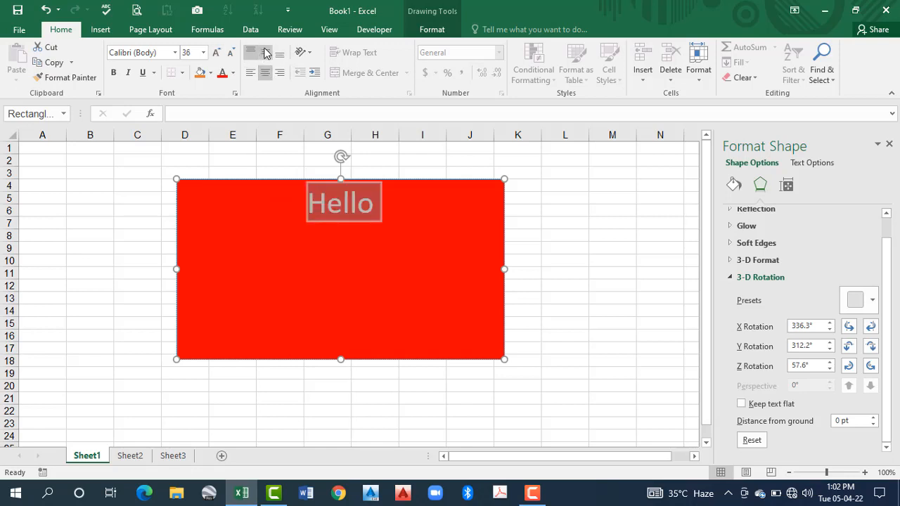
{"action": "left_click", "coordinate": [265, 53]}
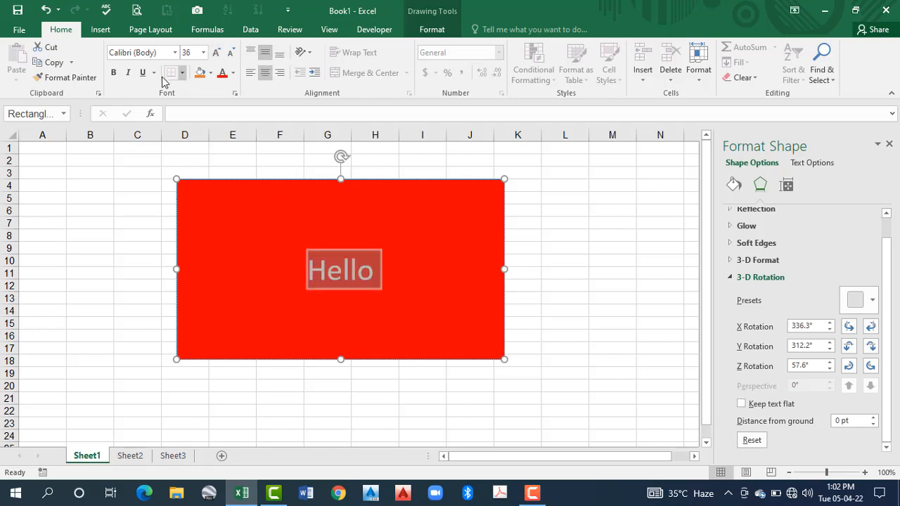
{"action": "left_click", "coordinate": [113, 73]}
{"action": "left_click", "coordinate": [533, 310]}
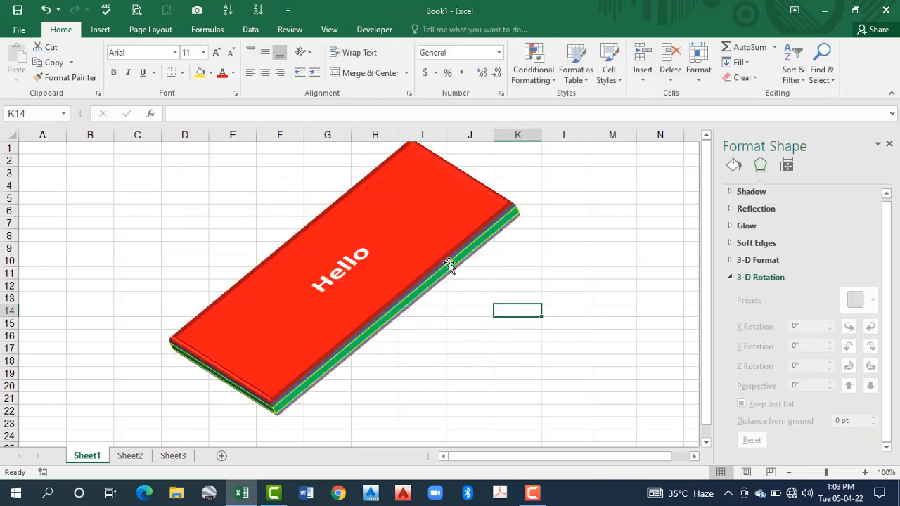
Turn on the option that keeps the rectangle's Hello text flat in the 3-D rotation
{"action": "left_click", "coordinate": [480, 225]}
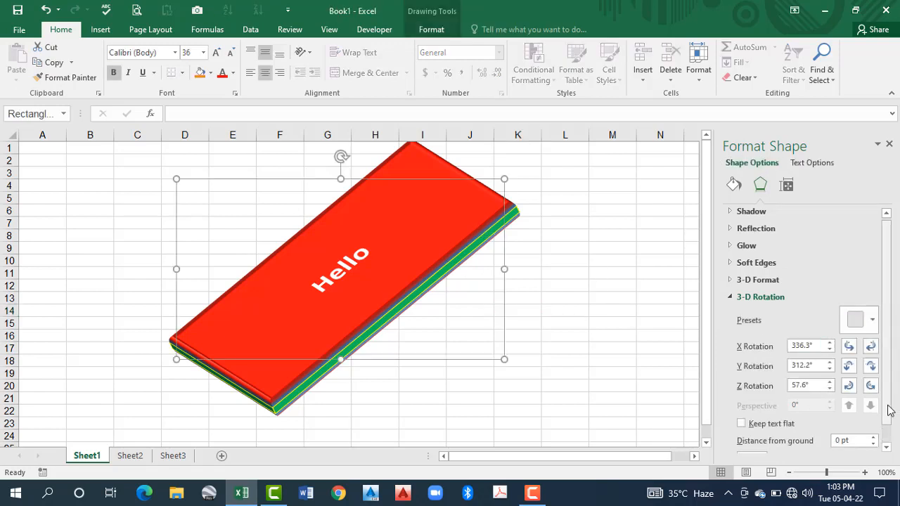
{"action": "scroll", "coordinate": [890, 415], "scroll_direction": "down", "scroll_amount": 1}
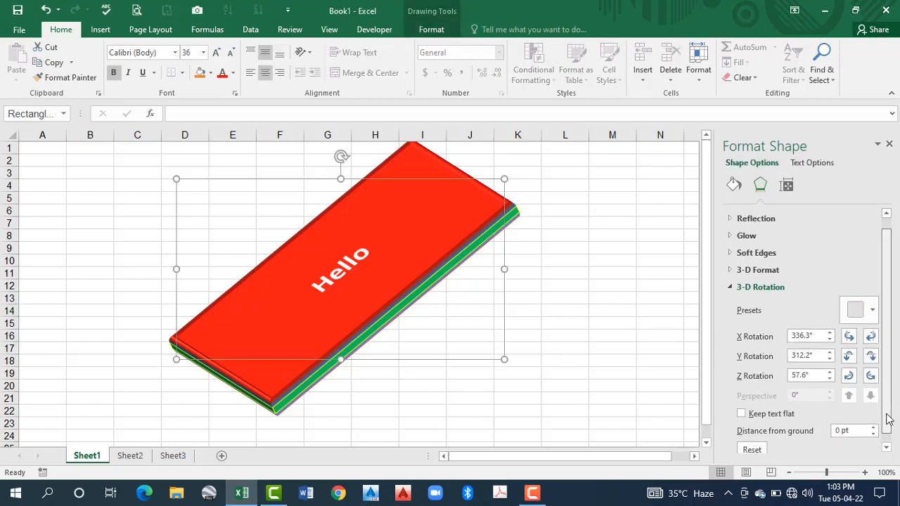
{"action": "left_click", "coordinate": [742, 414]}
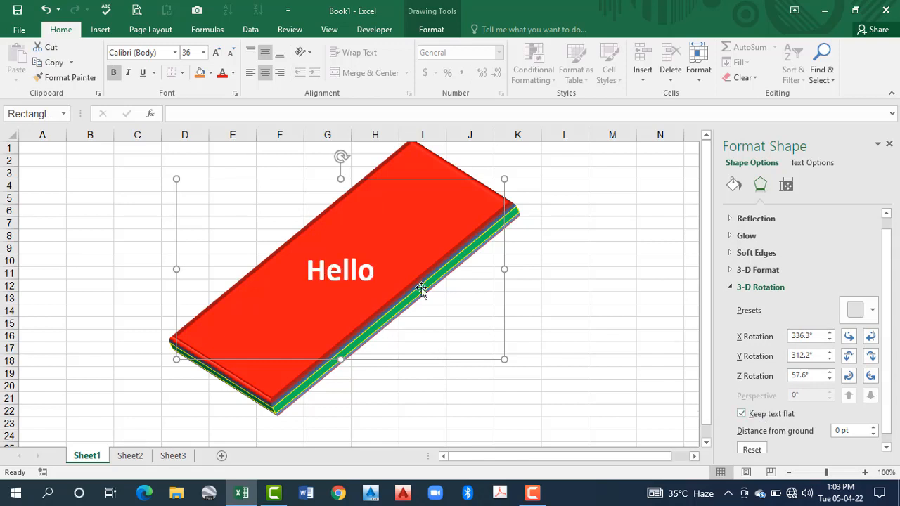
{"action": "left_click", "coordinate": [548, 284]}
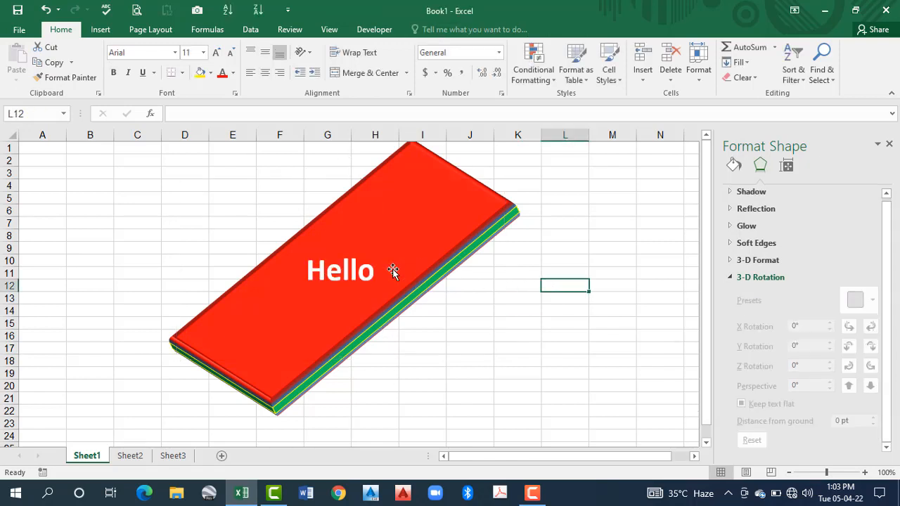
Turn off Keep text flat for the rectangle and raise its distance from ground to 24.5 pt
{"action": "left_click", "coordinate": [377, 289]}
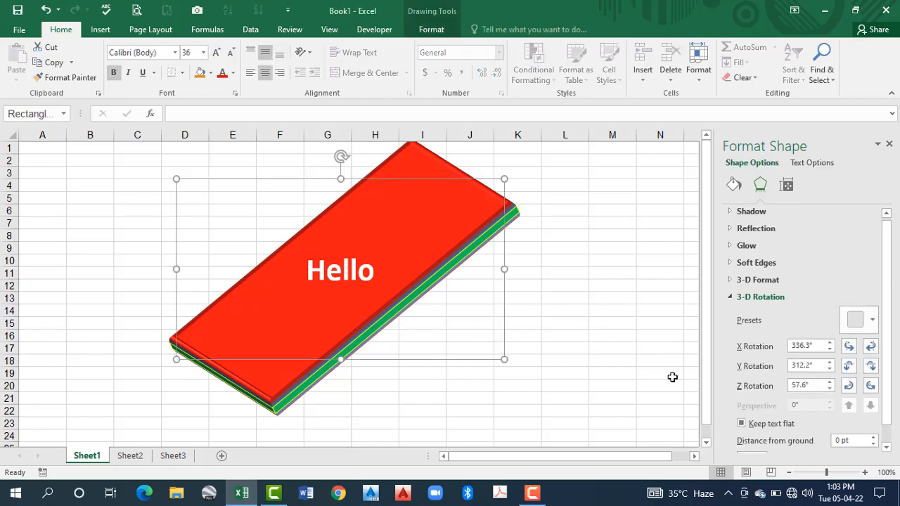
{"action": "left_click", "coordinate": [741, 424]}
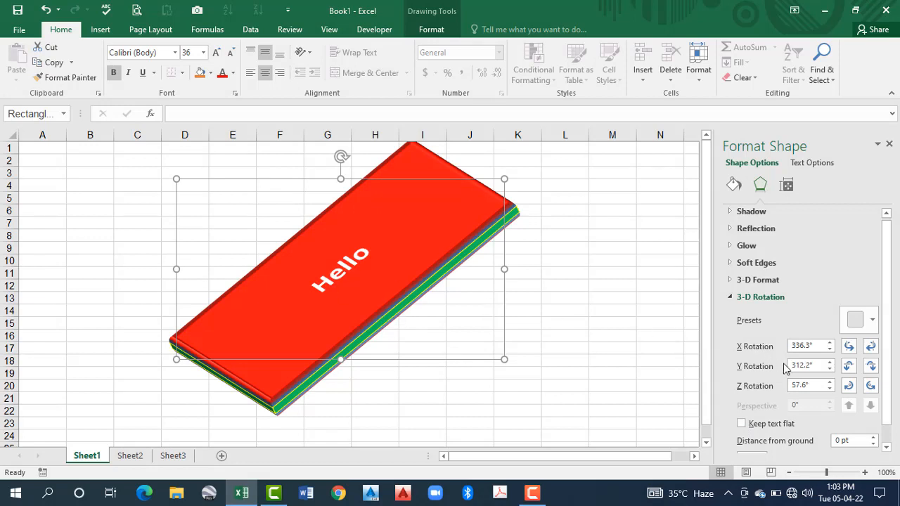
{"action": "scroll", "coordinate": [729, 427], "scroll_direction": "down", "scroll_amount": 1}
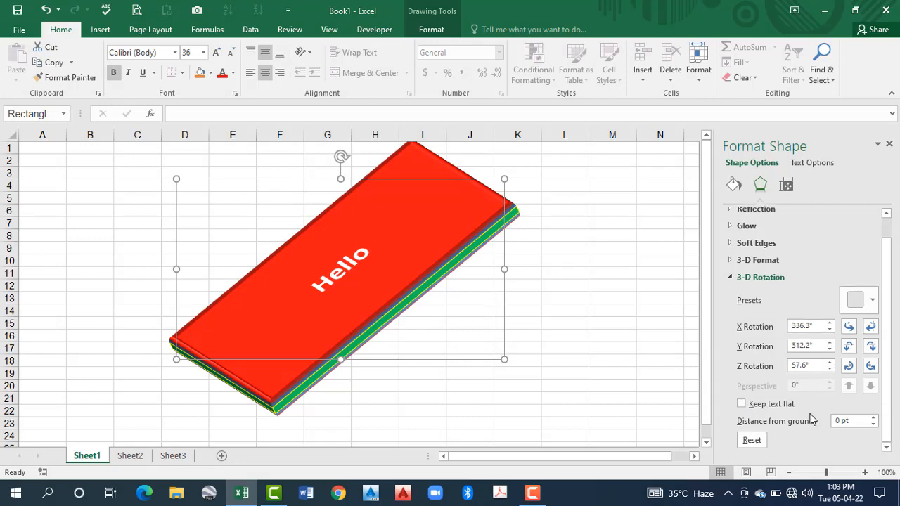
{"action": "left_click", "coordinate": [873, 418]}
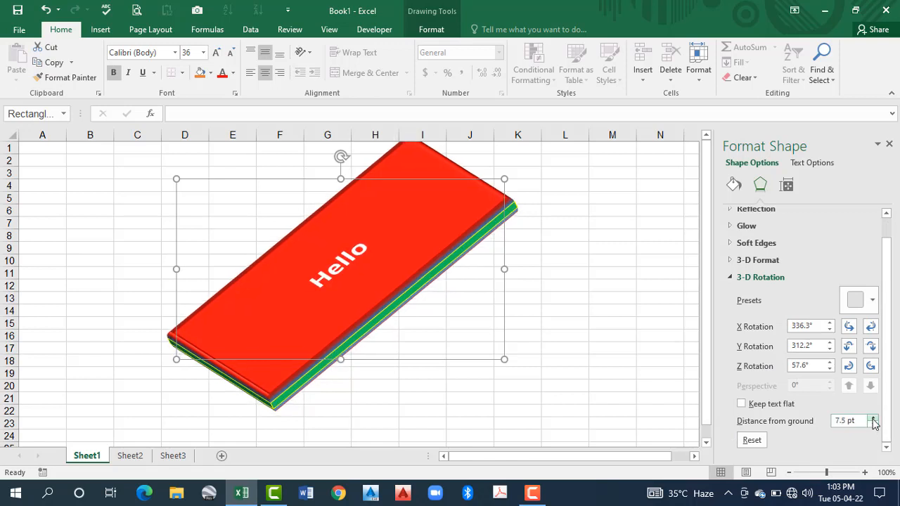
{"action": "left_click_drag", "start_coordinate": [873, 418], "coordinate": [873, 418]}
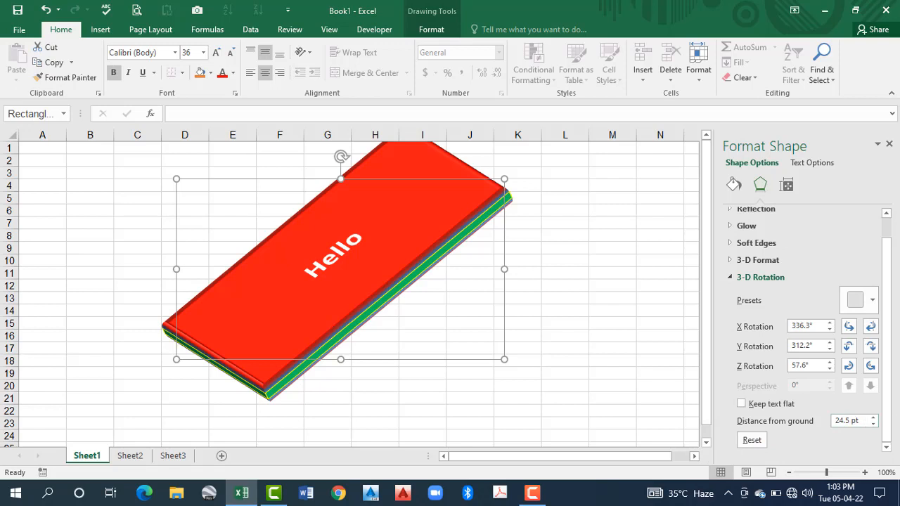
Open the rectangle's size settings and increase its height to 3.1 inches
{"action": "scroll", "coordinate": [887, 352], "scroll_direction": "up", "scroll_amount": 1}
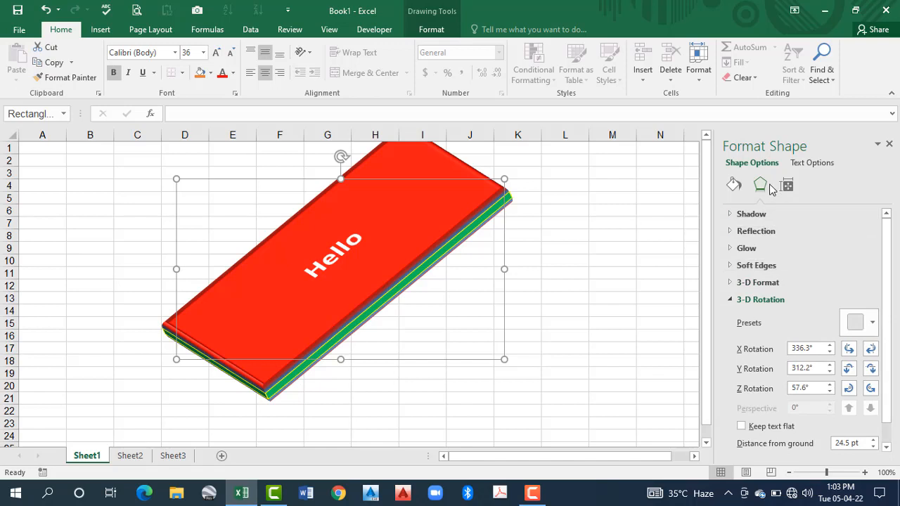
{"action": "left_click", "coordinate": [732, 301]}
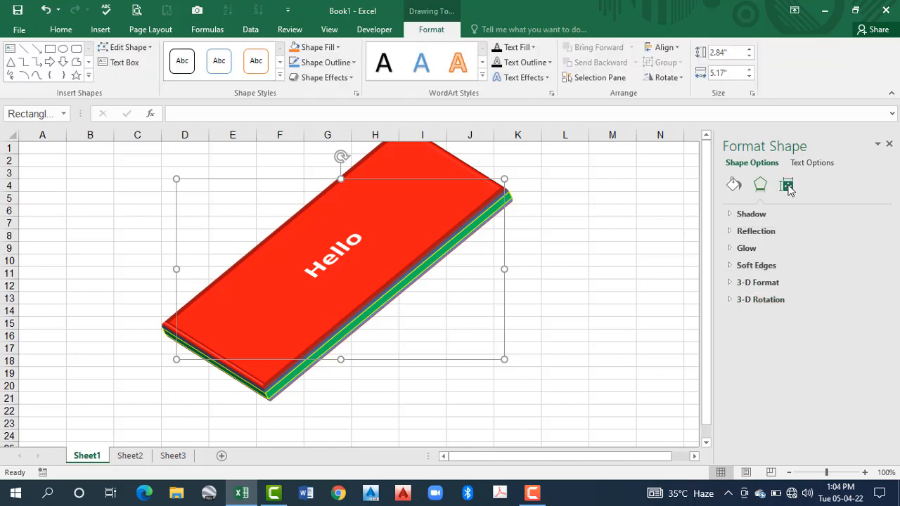
{"action": "left_click", "coordinate": [787, 186]}
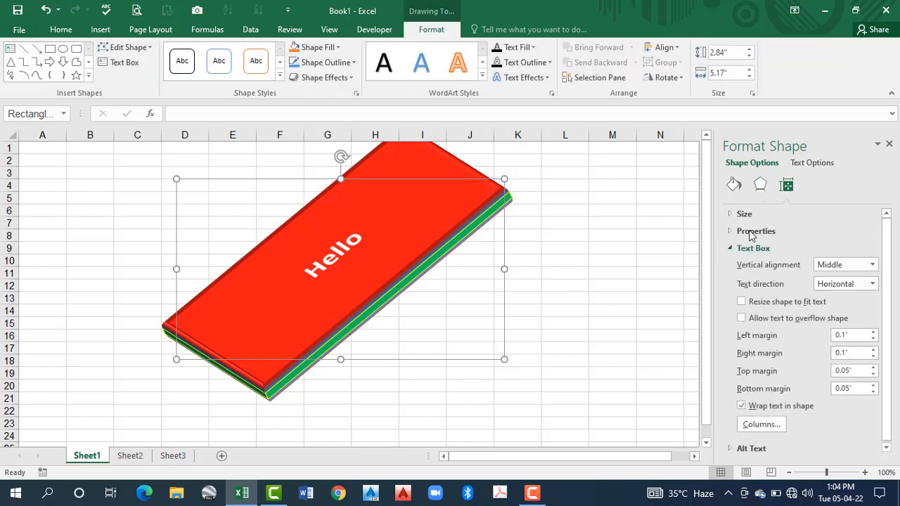
{"action": "left_click", "coordinate": [731, 215]}
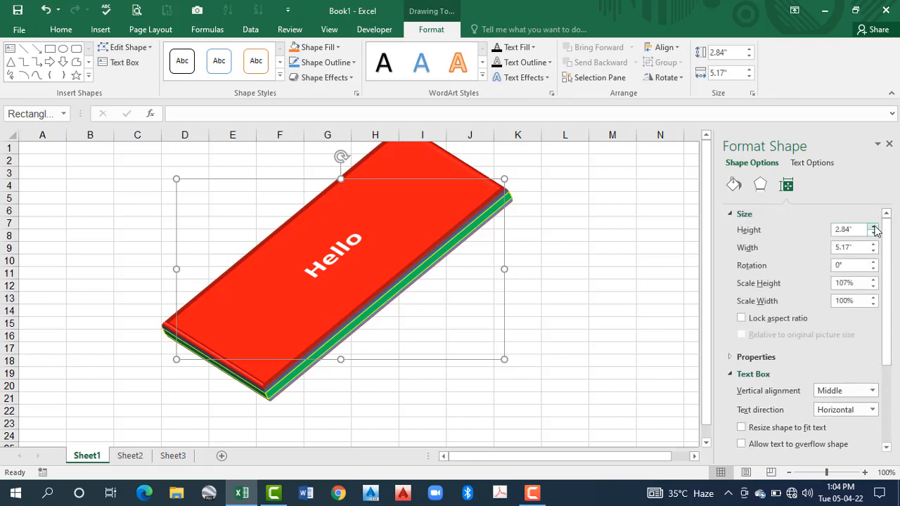
{"action": "left_click", "coordinate": [873, 227]}
{"action": "left_click", "coordinate": [873, 226]}
{"action": "left_click", "coordinate": [873, 226]}
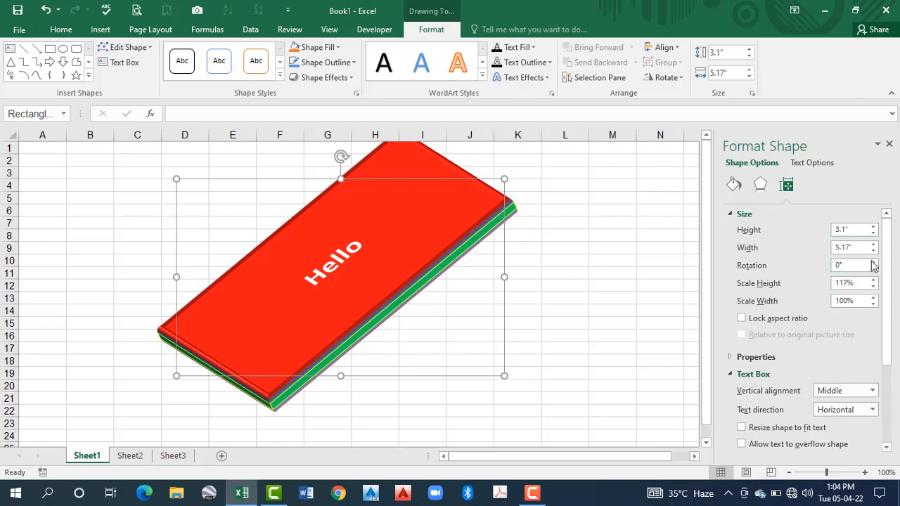
Rotate the rectangle stepwise to 5° and turn it back to 0° by hand on the sheet
{"action": "left_click", "coordinate": [872, 262]}
{"action": "left_click", "coordinate": [873, 262]}
{"action": "left_click", "coordinate": [872, 262]}
{"action": "left_click", "coordinate": [872, 262]}
{"action": "left_click", "coordinate": [872, 262]}
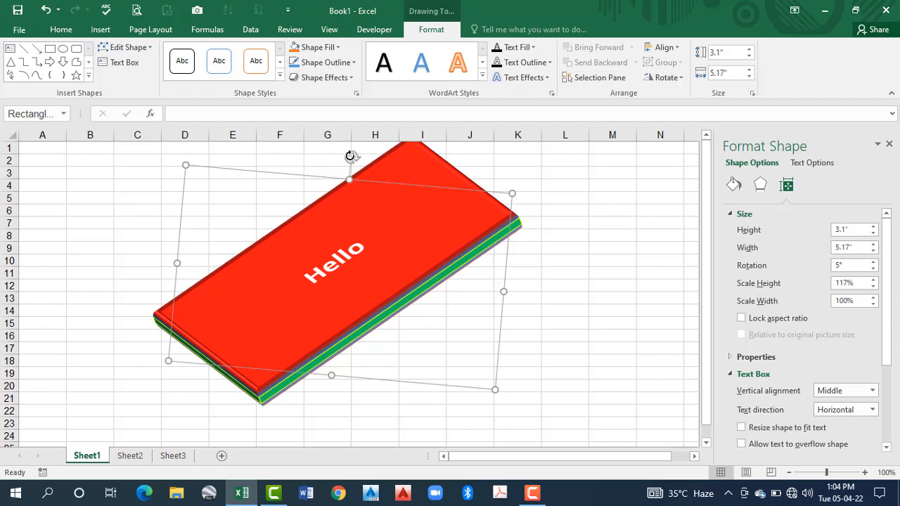
{"action": "mouse_move", "coordinate": [350, 155]}
{"action": "left_mouse_down"}
{"action": "mouse_move", "coordinate": [381, 169]}
{"action": "mouse_move", "coordinate": [335, 146]}
{"action": "left_mouse_up"}
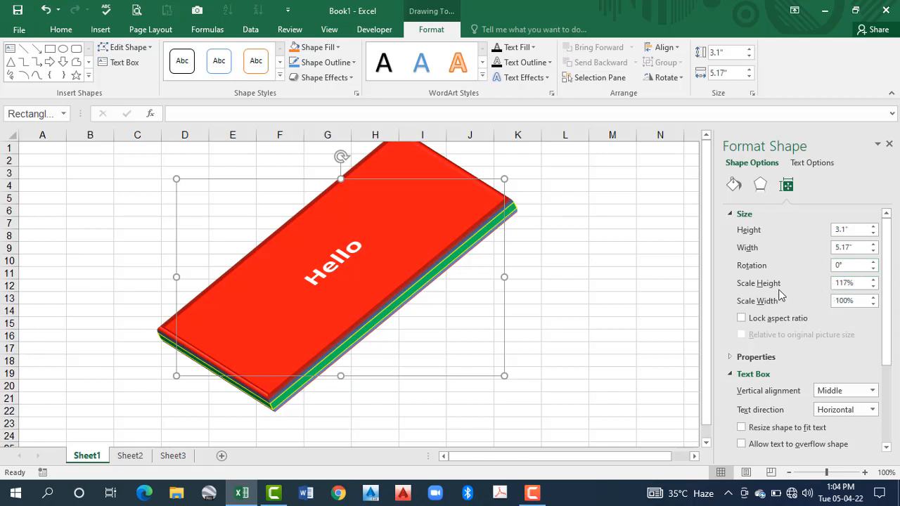
Set the rectangle's scale height to 130% and its scale width to 108%
{"action": "left_click", "coordinate": [873, 280]}
{"action": "left_click_drag", "start_coordinate": [873, 282], "coordinate": [873, 282]}
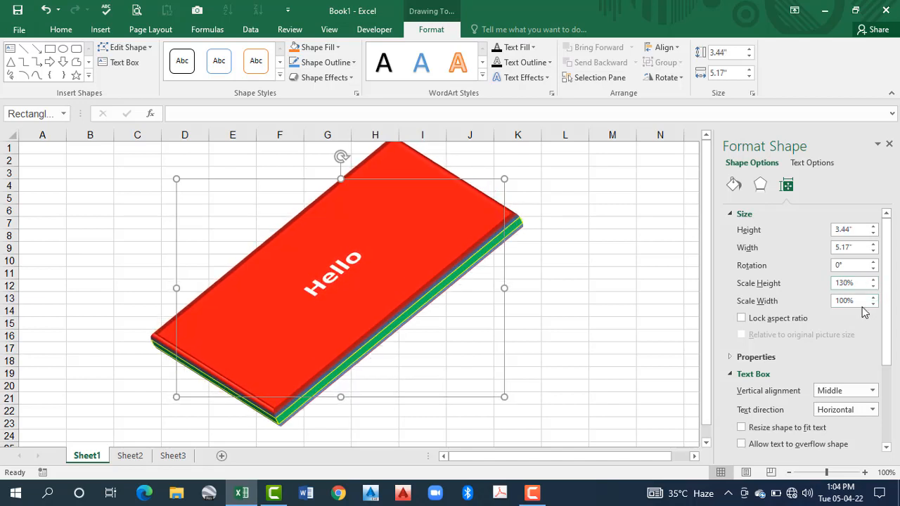
{"action": "left_click_drag", "start_coordinate": [874, 298], "coordinate": [874, 298]}
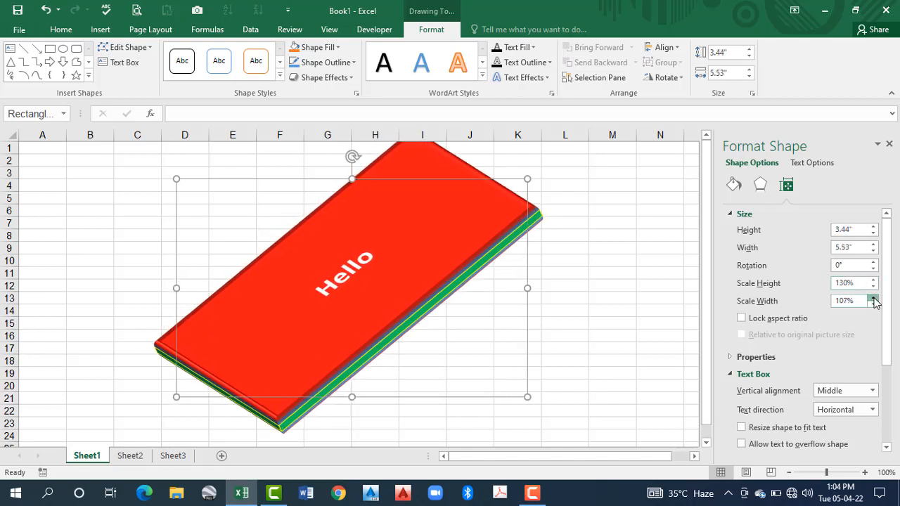
{"action": "left_click", "coordinate": [874, 298]}
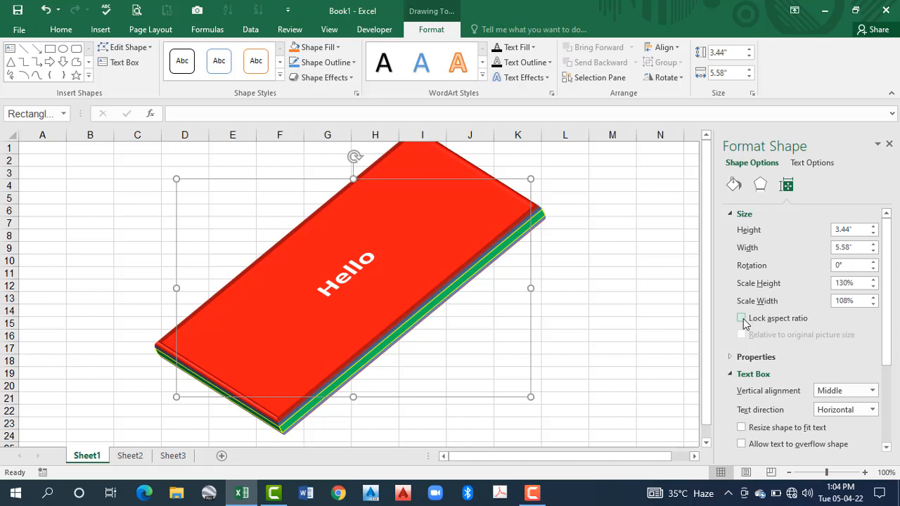
Lock the rectangle's aspect ratio and resize it proportionally to a scale height of 125%
{"action": "left_click", "coordinate": [874, 298]}
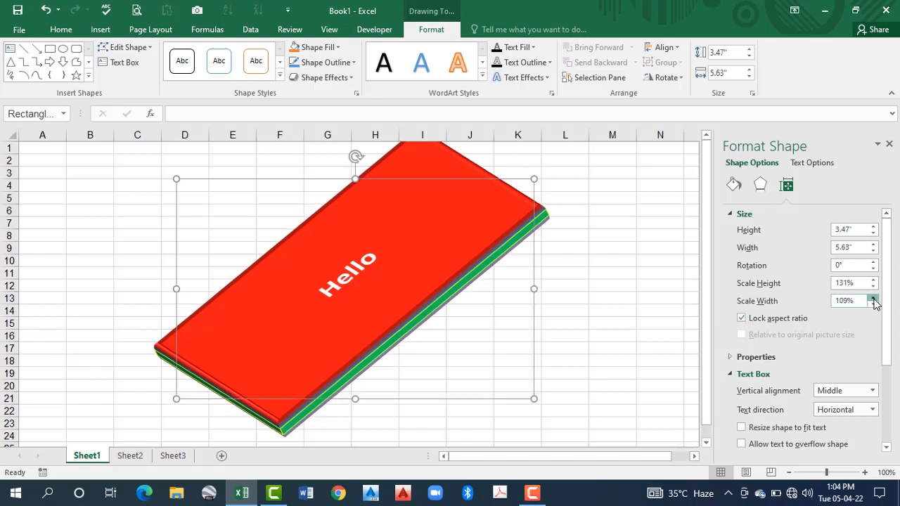
{"action": "left_click", "coordinate": [873, 298]}
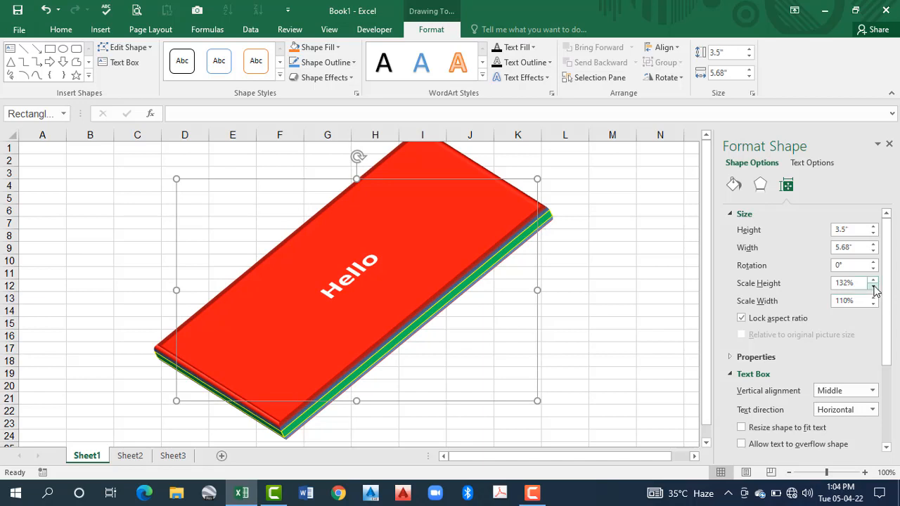
{"action": "left_click", "coordinate": [874, 288]}
{"action": "left_click", "coordinate": [873, 287]}
{"action": "left_click", "coordinate": [874, 288]}
{"action": "left_click", "coordinate": [874, 287]}
{"action": "left_click", "coordinate": [874, 288]}
{"action": "left_click", "coordinate": [874, 288]}
{"action": "left_click", "coordinate": [874, 288]}
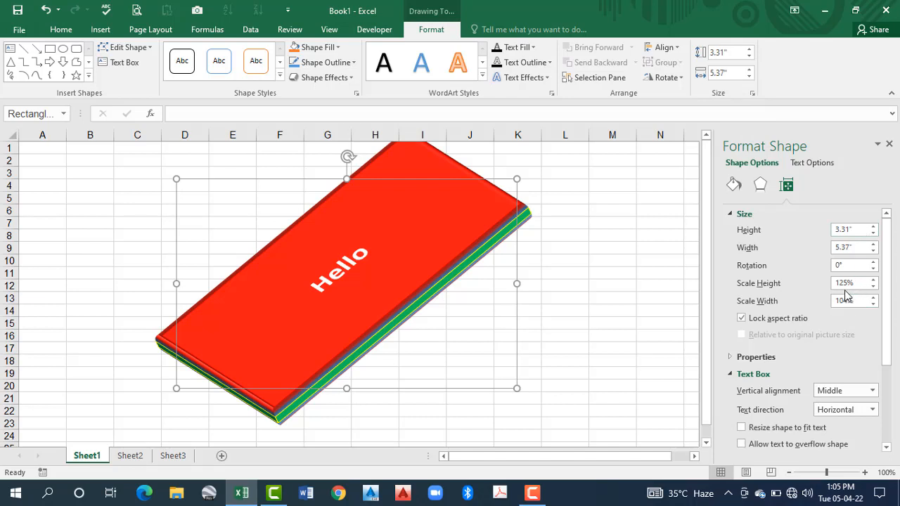
Show the rectangle's placement properties and narrow column I beneath it to about half its width
{"action": "left_click", "coordinate": [732, 359]}
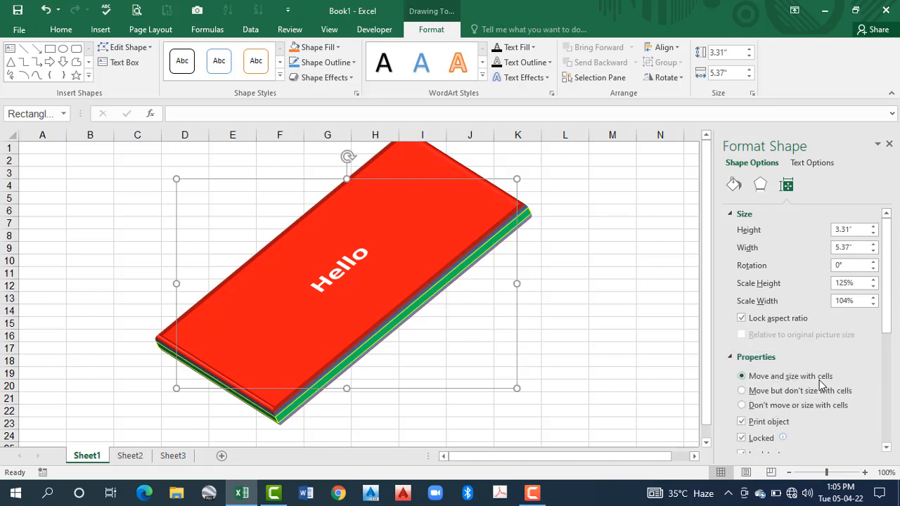
{"action": "left_click", "coordinate": [581, 287]}
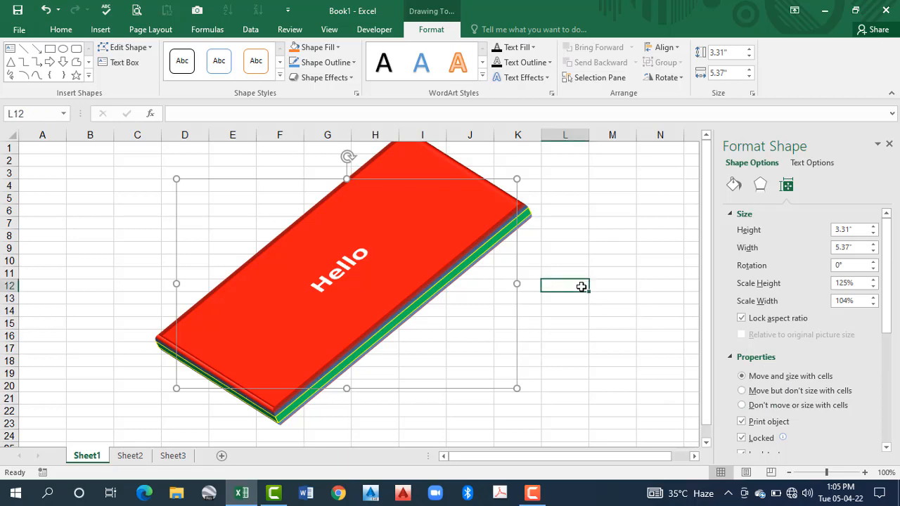
{"action": "left_click", "coordinate": [462, 235]}
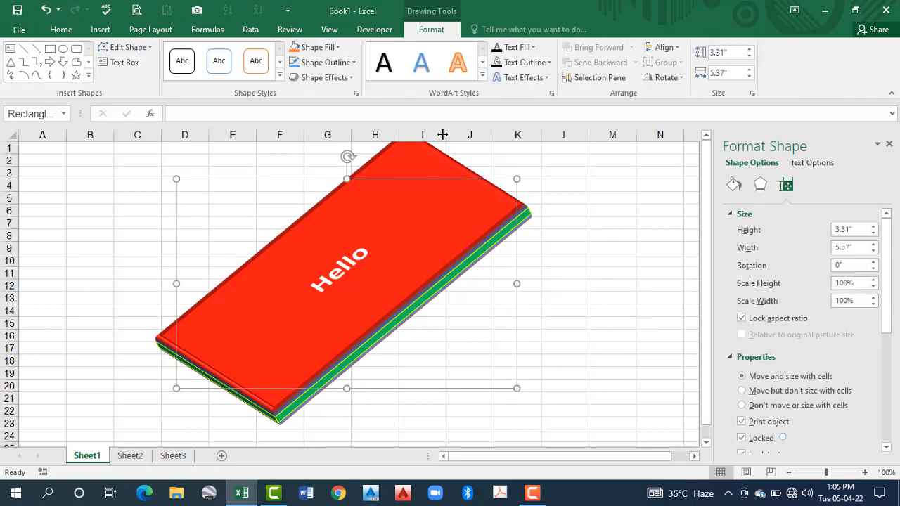
{"action": "left_click_drag", "start_coordinate": [445, 134], "coordinate": [422, 145]}
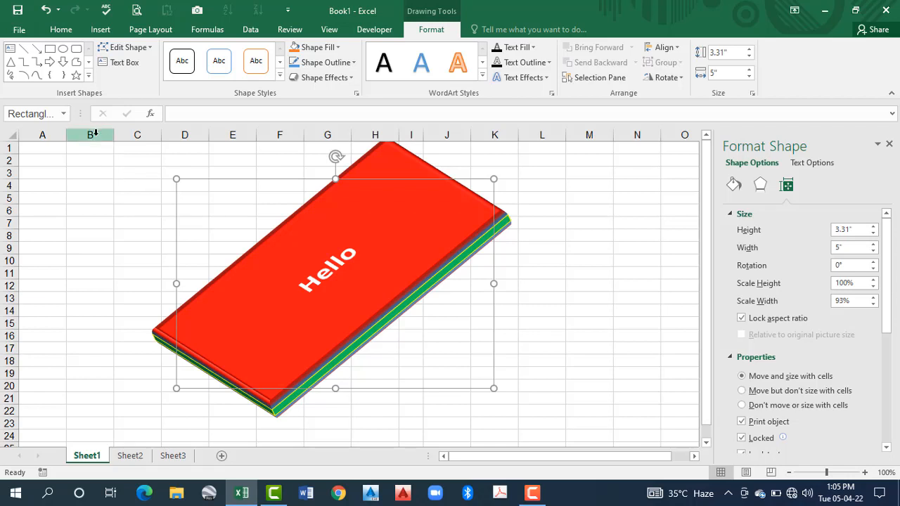
Insert a new column before column A
{"action": "left_click_drag", "start_coordinate": [95, 134], "coordinate": [49, 126]}
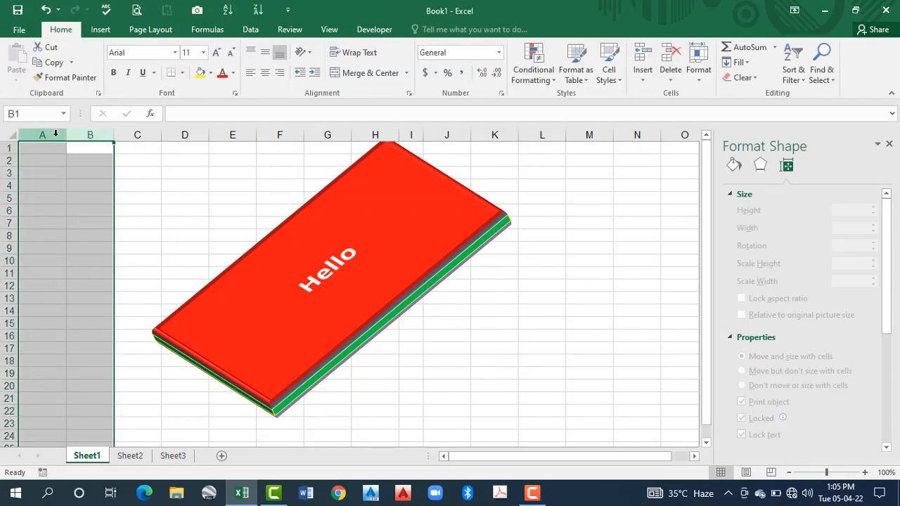
{"action": "left_click", "coordinate": [55, 134]}
{"action": "right_click", "coordinate": [56, 136]}
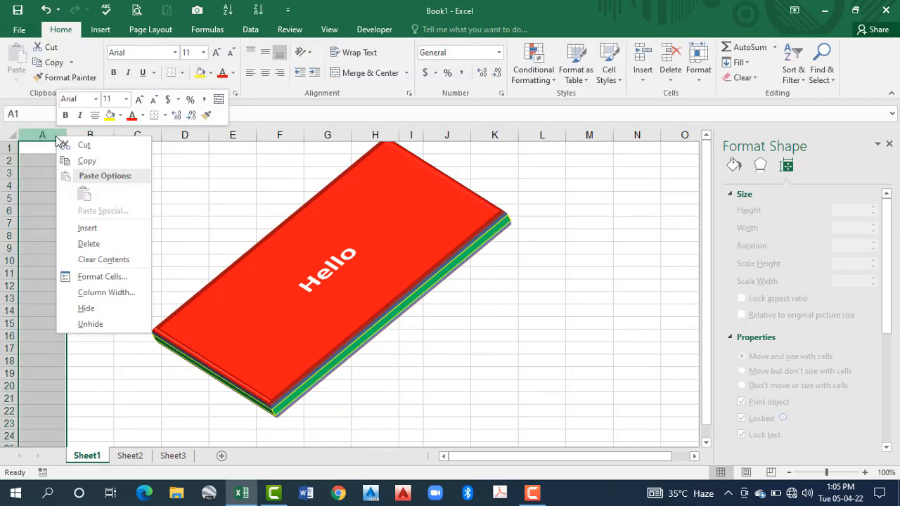
{"action": "left_click", "coordinate": [85, 228]}
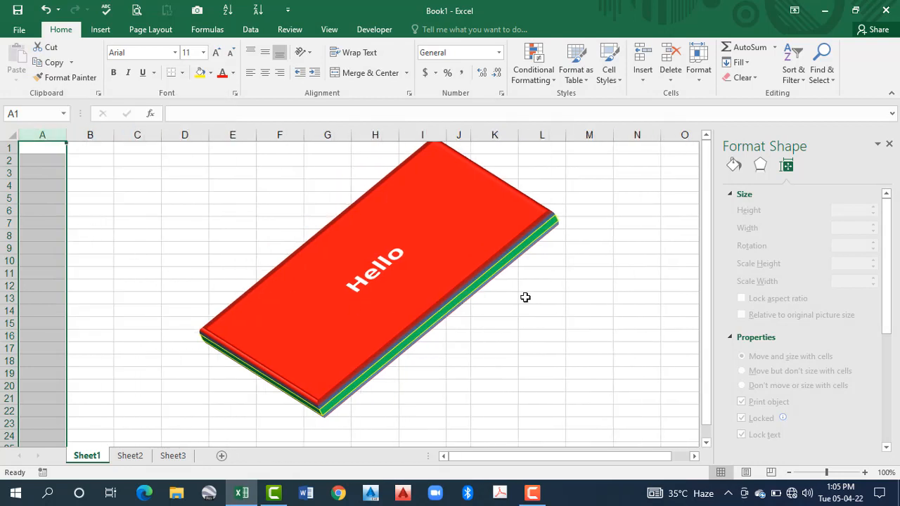
Insert a new column before column G, underneath the rectangle
{"action": "left_click", "coordinate": [331, 135]}
{"action": "right_click", "coordinate": [332, 138]}
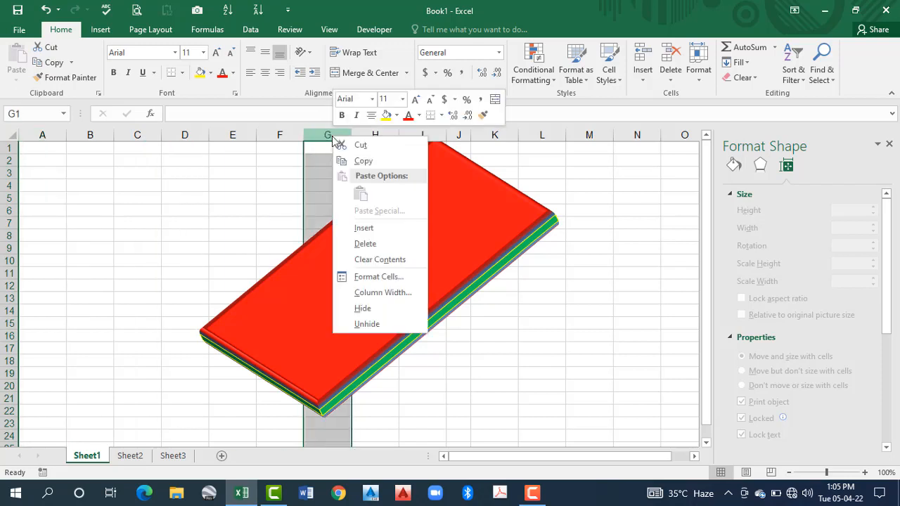
{"action": "left_click", "coordinate": [362, 232]}
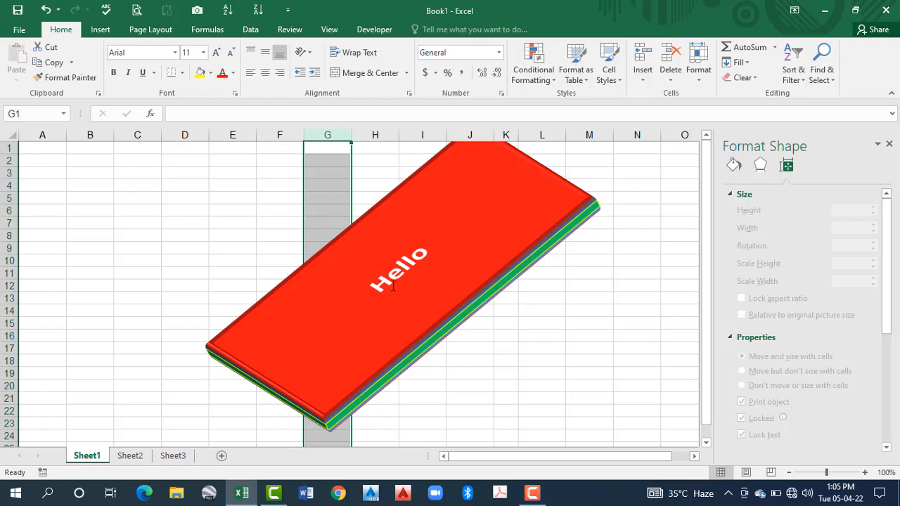
Set the rectangle to Move but don't size with cells and insert a new column before column B
{"action": "left_click", "coordinate": [456, 280]}
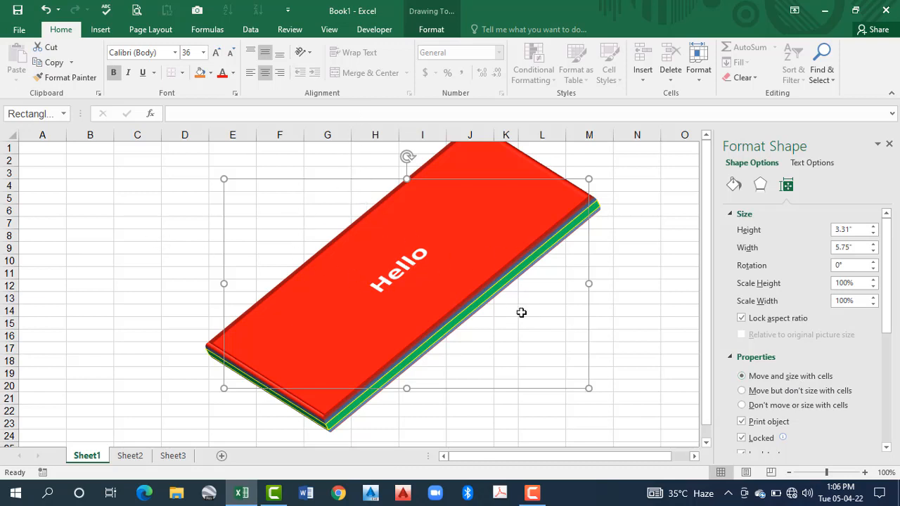
{"action": "left_click", "coordinate": [741, 391]}
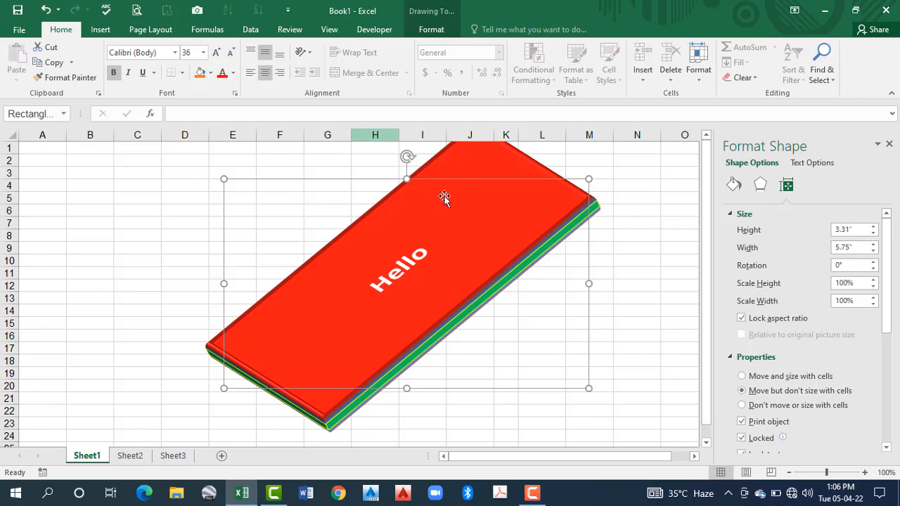
{"action": "right_click", "coordinate": [90, 134]}
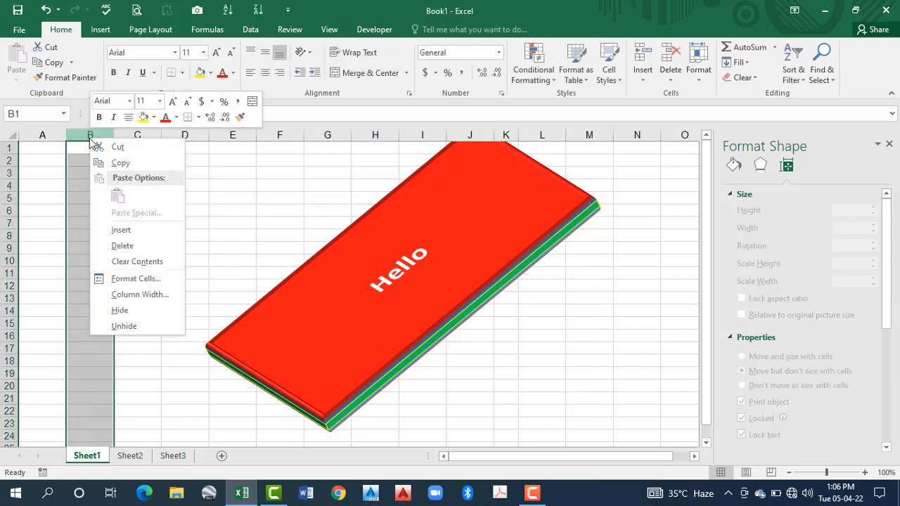
{"action": "left_click", "coordinate": [115, 234]}
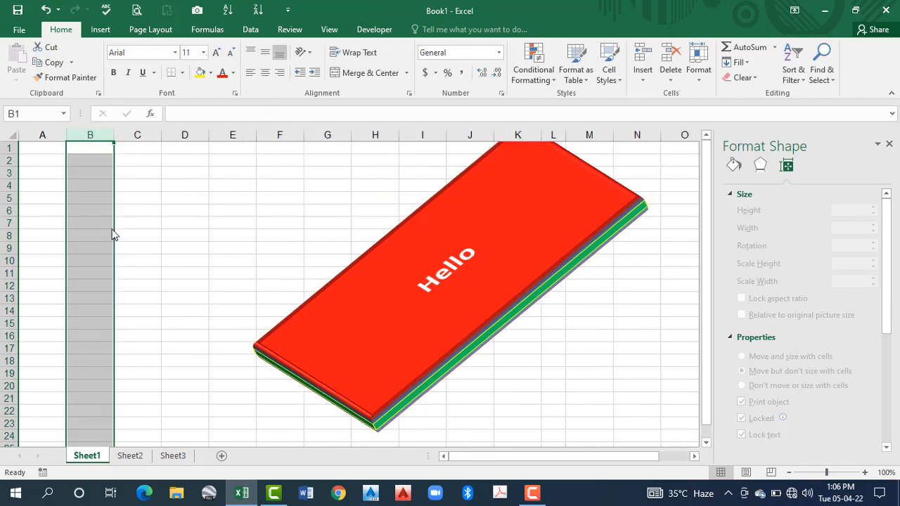
Delete column H, which runs beneath the rectangle
{"action": "left_click", "coordinate": [377, 134]}
{"action": "right_click", "coordinate": [381, 138]}
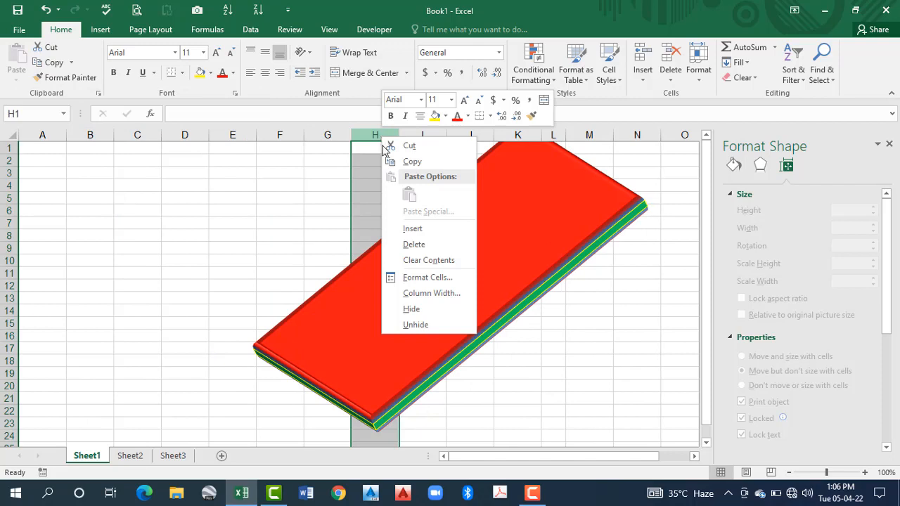
{"action": "left_click", "coordinate": [414, 245]}
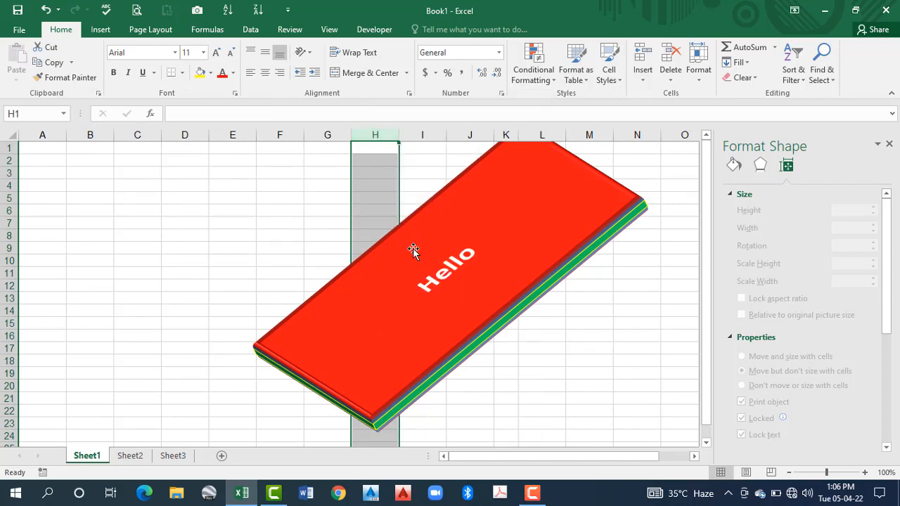
Set the rectangle to Don't move or size with cells and delete column I beneath it
{"action": "left_click", "coordinate": [473, 310]}
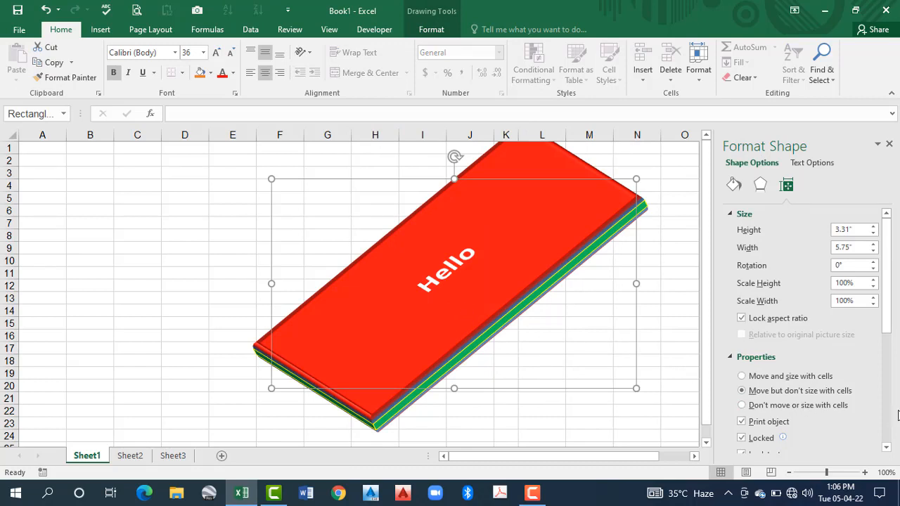
{"action": "left_click", "coordinate": [742, 405]}
{"action": "left_click", "coordinate": [411, 135]}
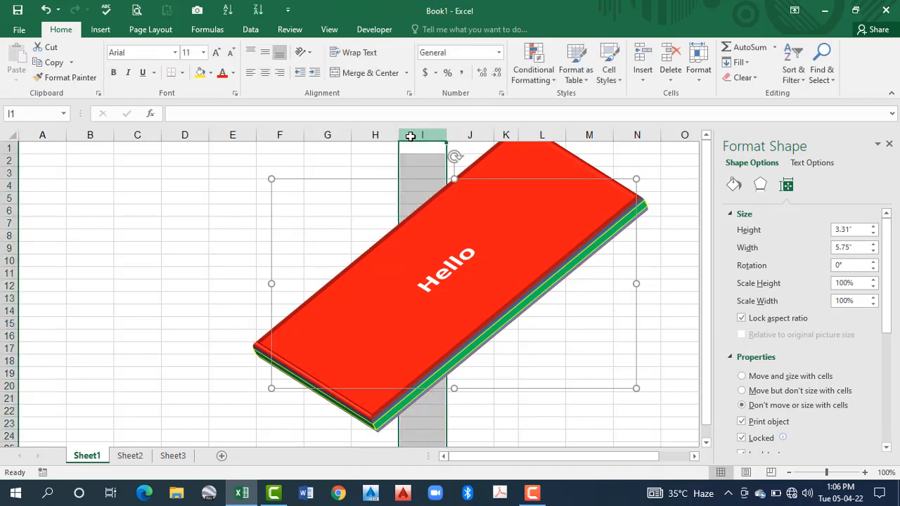
{"action": "right_click", "coordinate": [411, 136]}
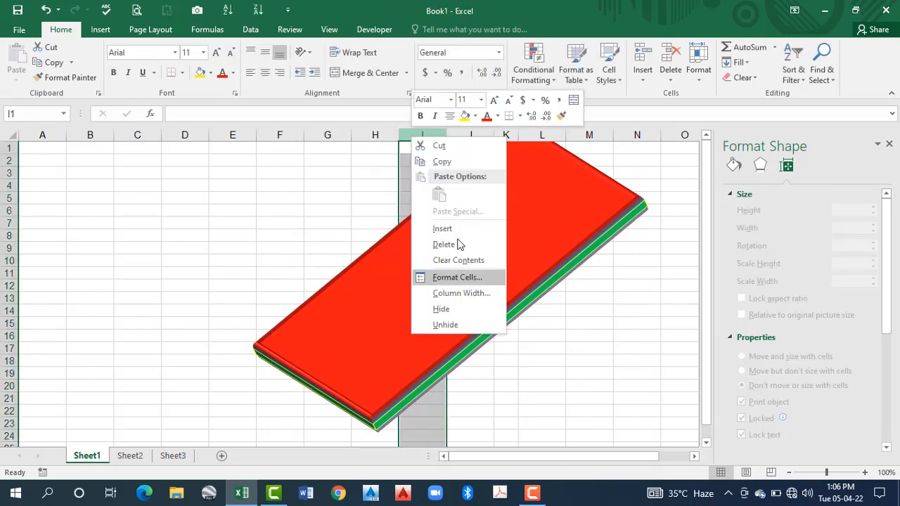
{"action": "left_click", "coordinate": [443, 246]}
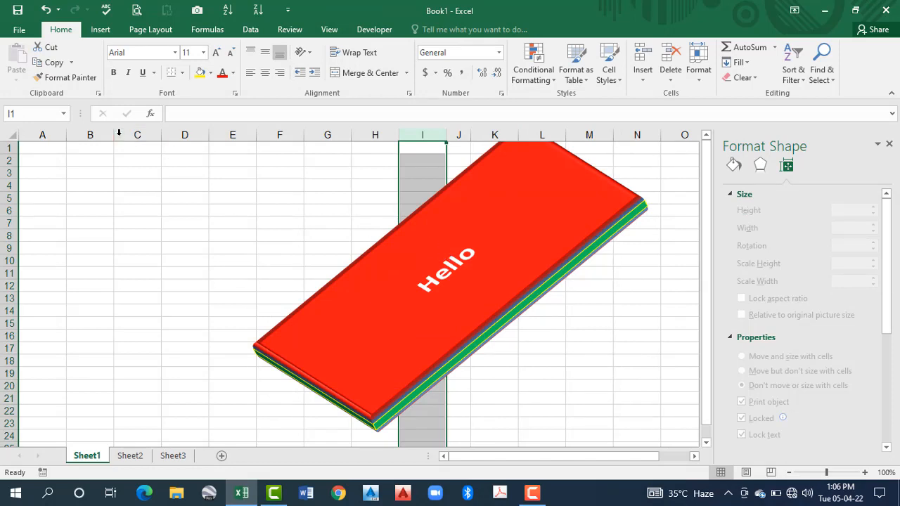
Insert two new columns before column B
{"action": "left_click_drag", "start_coordinate": [129, 134], "coordinate": [88, 133]}
{"action": "right_click", "coordinate": [89, 135]}
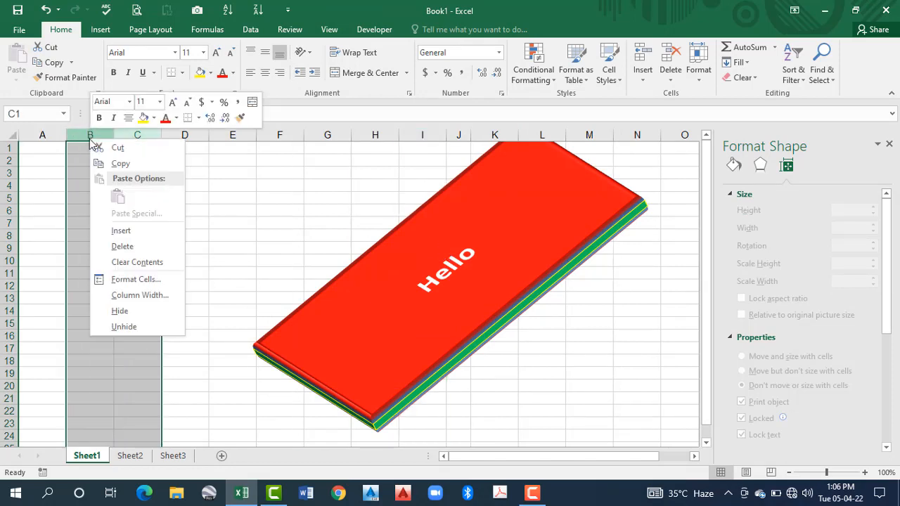
{"action": "left_click", "coordinate": [120, 232]}
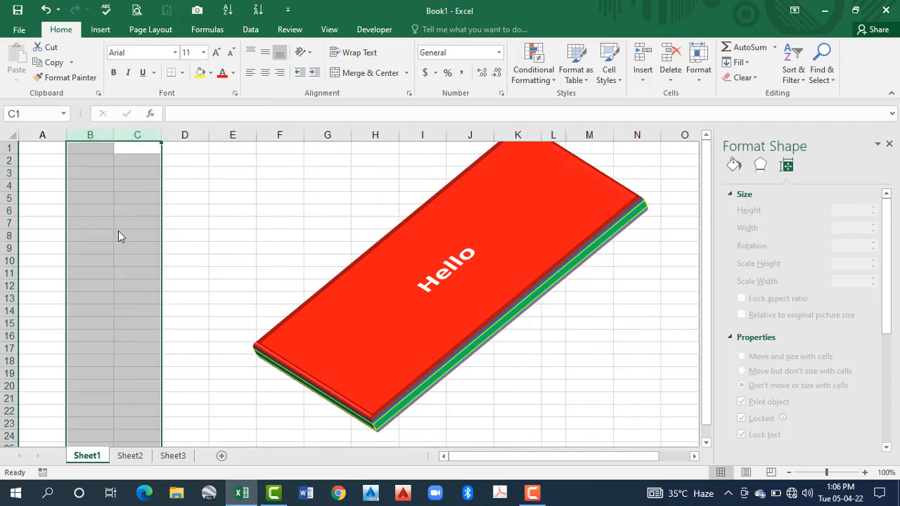
Turn off the Print object property for the rectangle and point out its Lock text option
{"action": "left_click", "coordinate": [392, 298]}
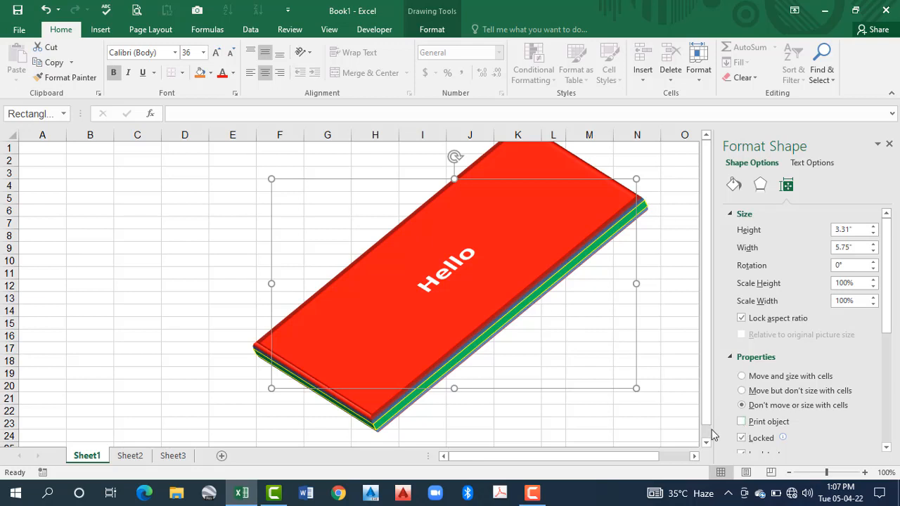
{"action": "left_click", "coordinate": [885, 448]}
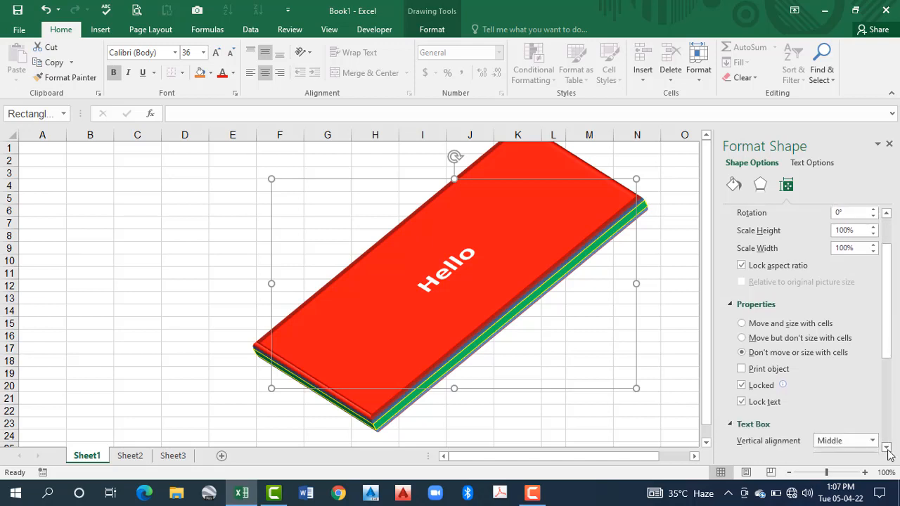
{"action": "left_click", "coordinate": [742, 402]}
Deselect the rectangle and view the sheet protection and cell locking commands
{"action": "key", "text": "Escape"}
{"action": "left_click", "coordinate": [698, 69]}
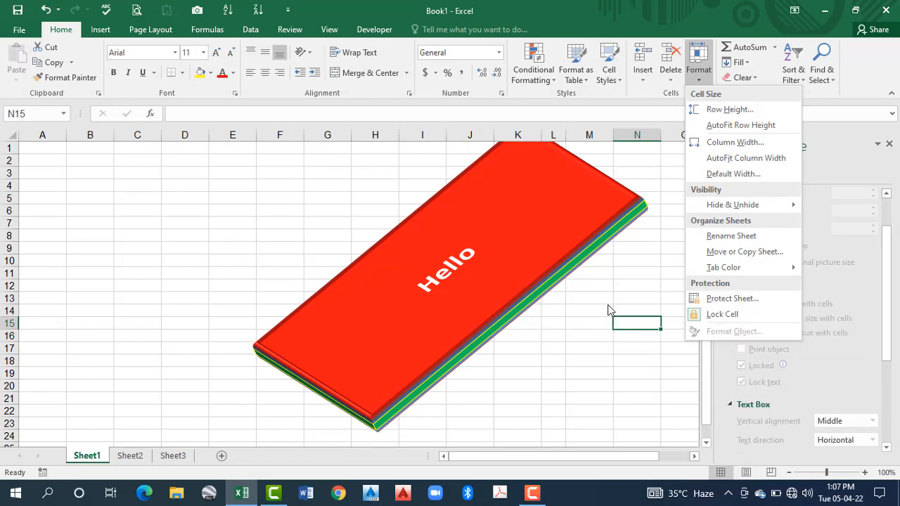
{"action": "left_click", "coordinate": [536, 276]}
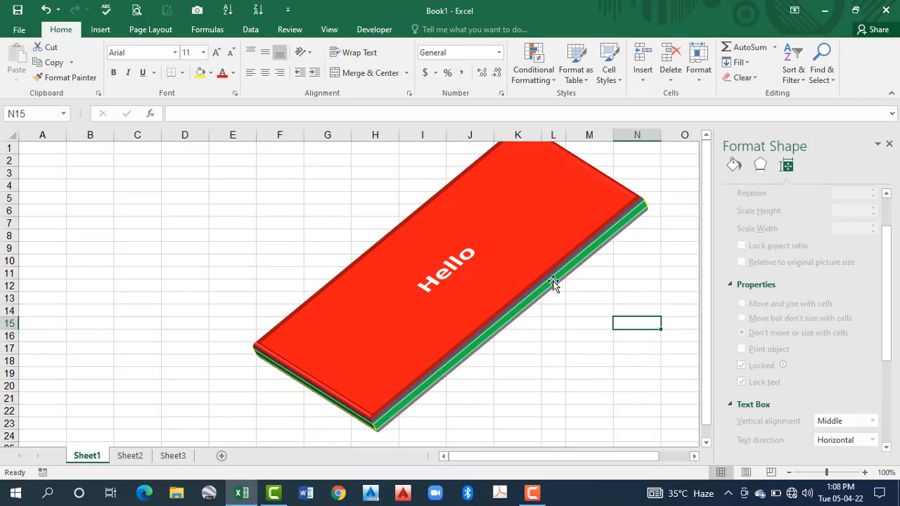
Set the vertical alignment of the rectangle's Hello text to Top
{"action": "left_click", "coordinate": [551, 280]}
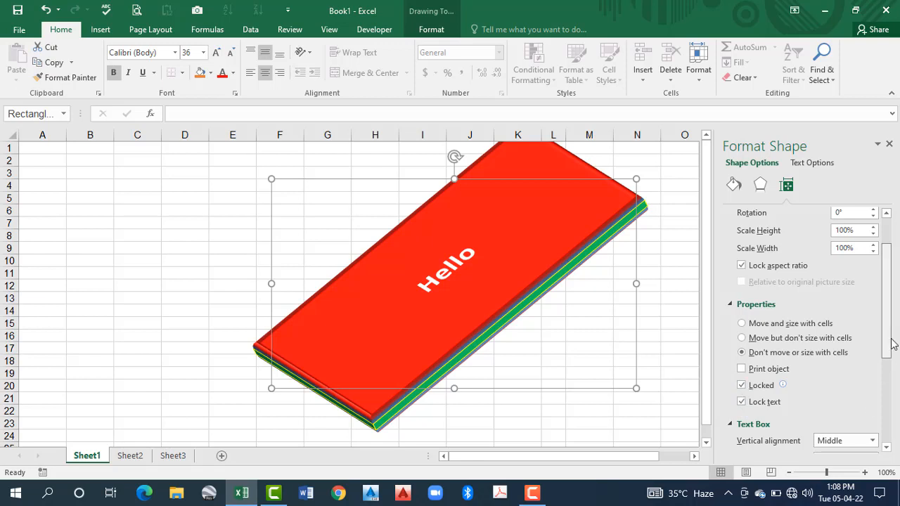
{"action": "scroll", "coordinate": [765, 316], "scroll_direction": "down", "scroll_amount": 3}
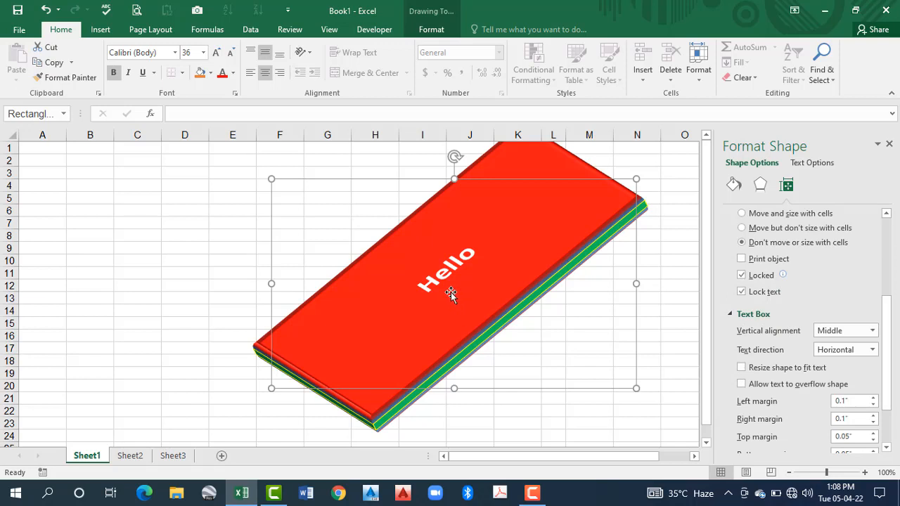
{"action": "left_click", "coordinate": [873, 331]}
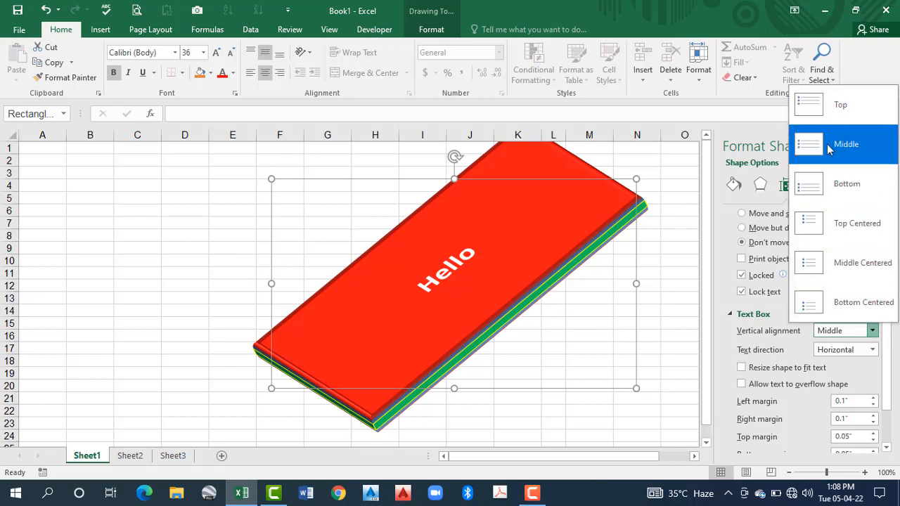
{"action": "left_click", "coordinate": [824, 104]}
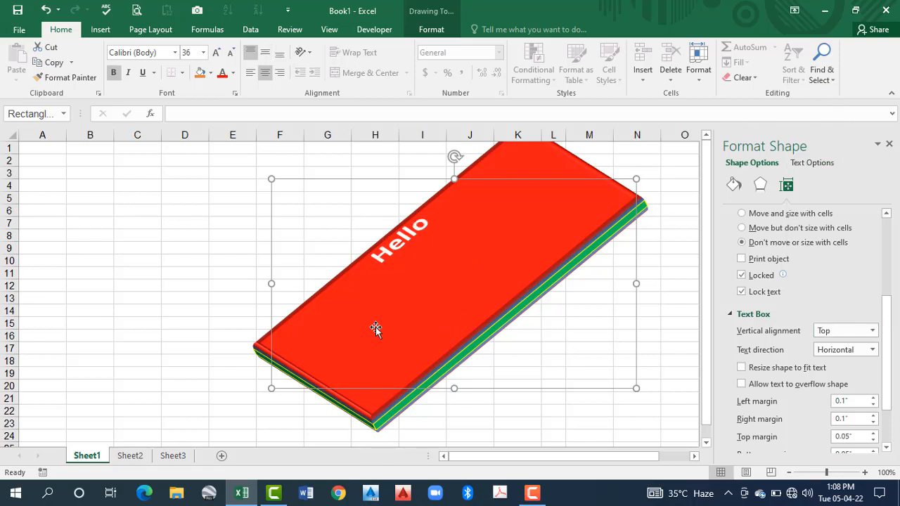
Set the vertical alignment of the Hello text to Bottom Centered
{"action": "left_click", "coordinate": [826, 330]}
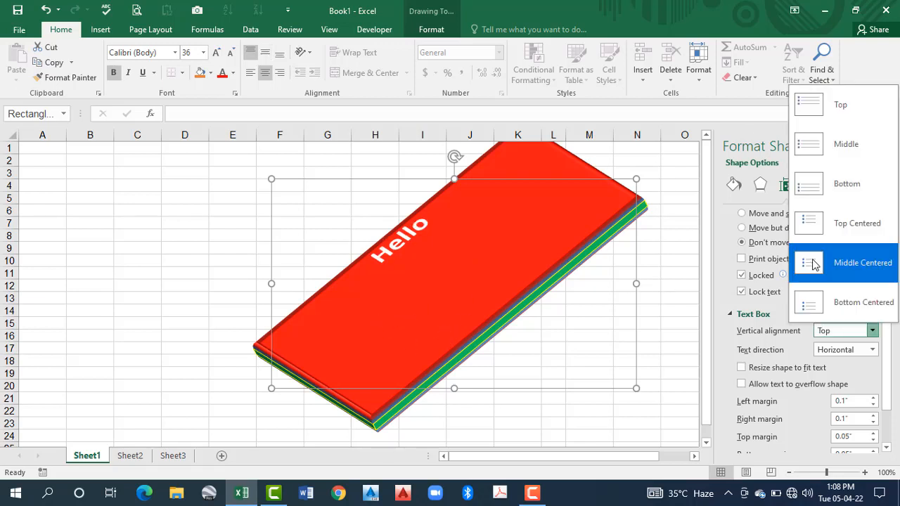
{"action": "left_click", "coordinate": [814, 263]}
{"action": "key", "text": "Down"}
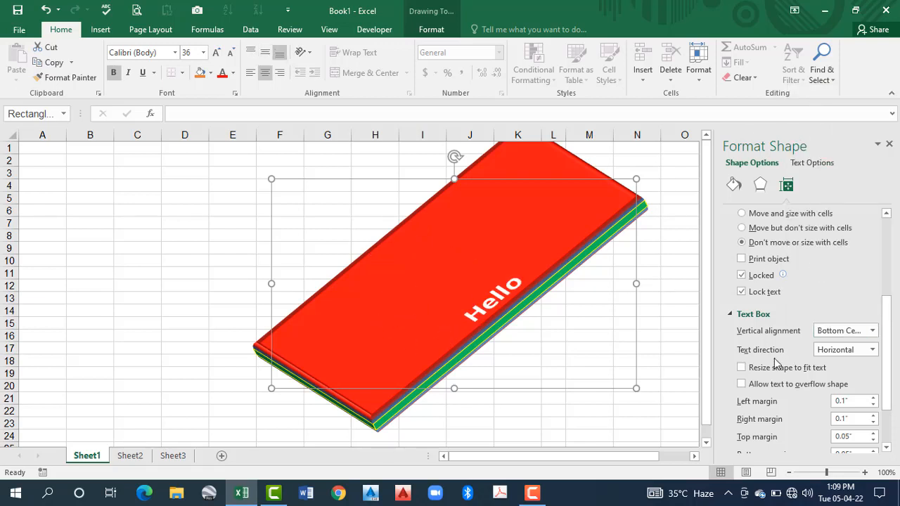
Set the Hello text direction to Rotate all text 90° and then change it to Stacked
{"action": "left_click", "coordinate": [830, 350]}
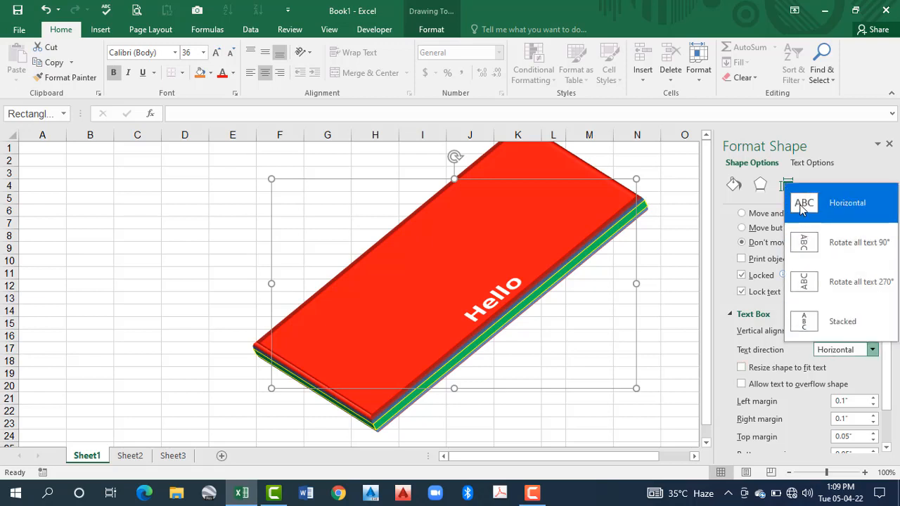
{"action": "left_click", "coordinate": [805, 242]}
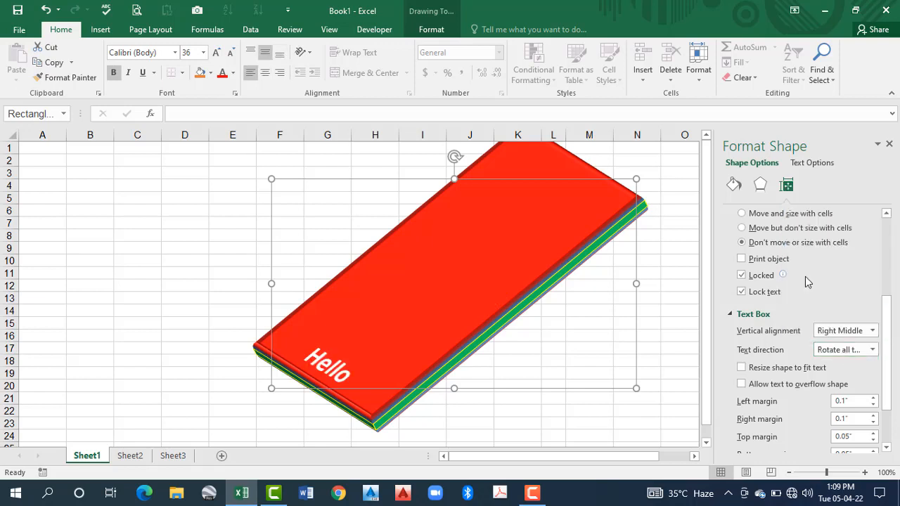
{"action": "left_click", "coordinate": [833, 351]}
{"action": "left_click", "coordinate": [807, 318]}
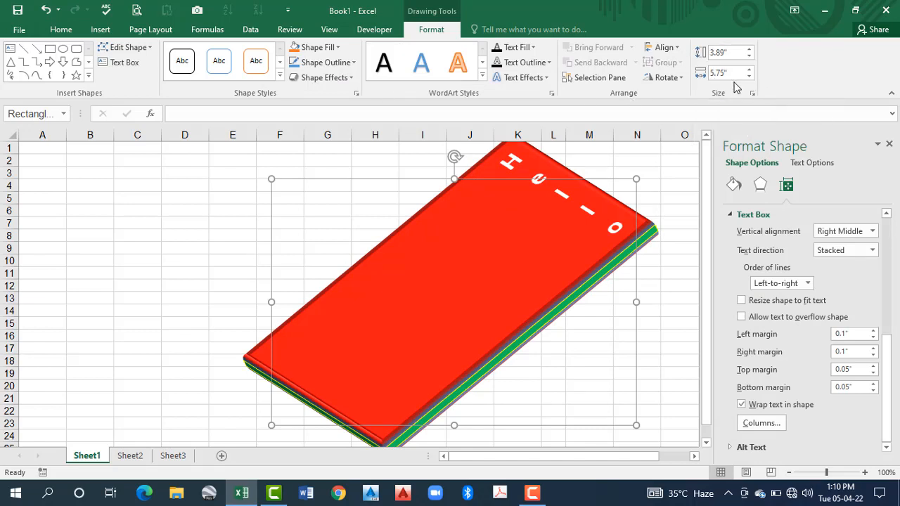
{"action": "left_click", "coordinate": [681, 78]}
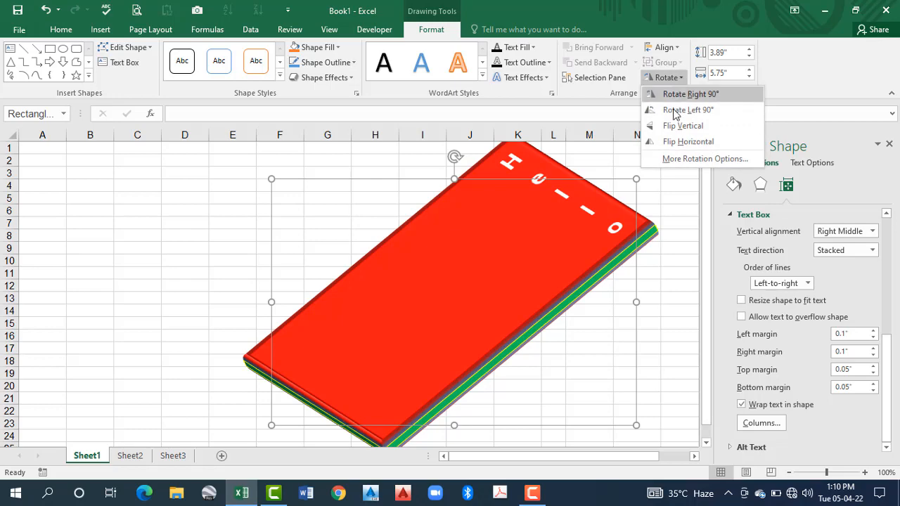
{"action": "left_click", "coordinate": [501, 270]}
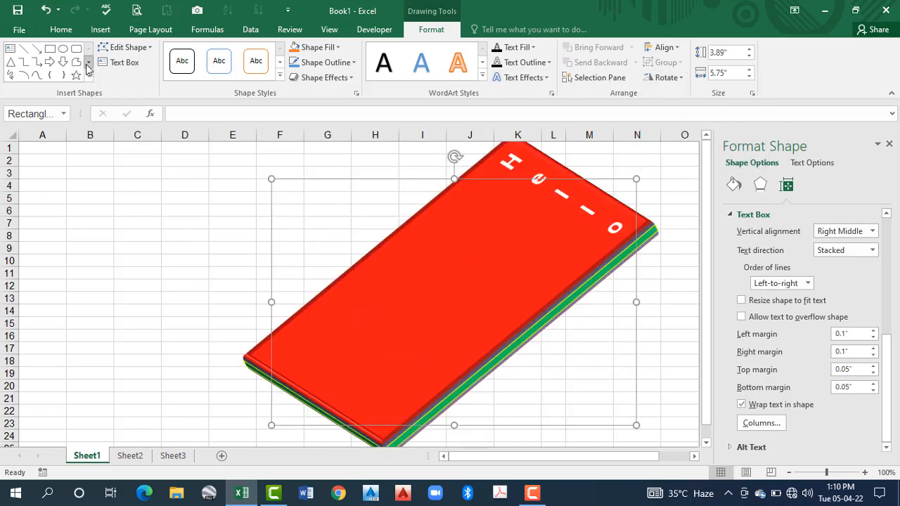
Draw a lightning bolt about 1.77" high and 1.78" wide over columns B to E and rotate it slightly counterclockwise
{"action": "left_click", "coordinate": [90, 76]}
{"action": "left_click", "coordinate": [100, 182]}
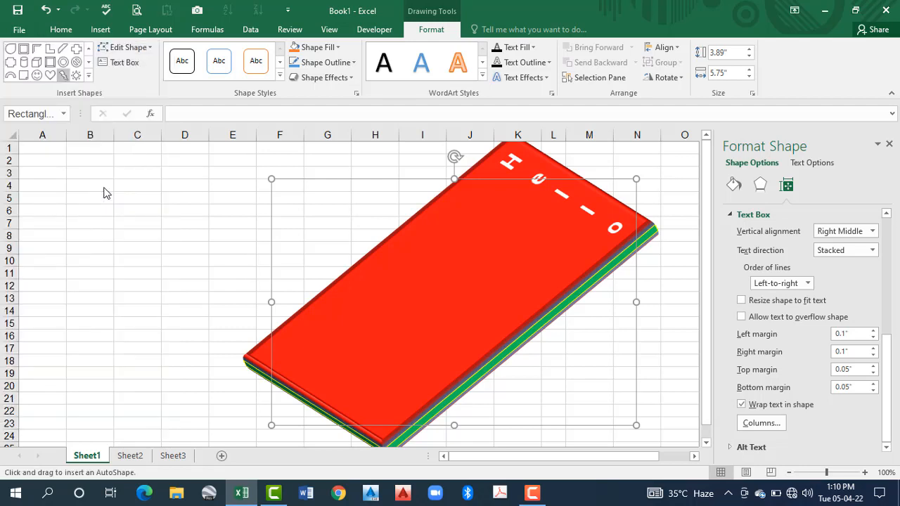
{"action": "left_click_drag", "start_coordinate": [103, 192], "coordinate": [216, 303]}
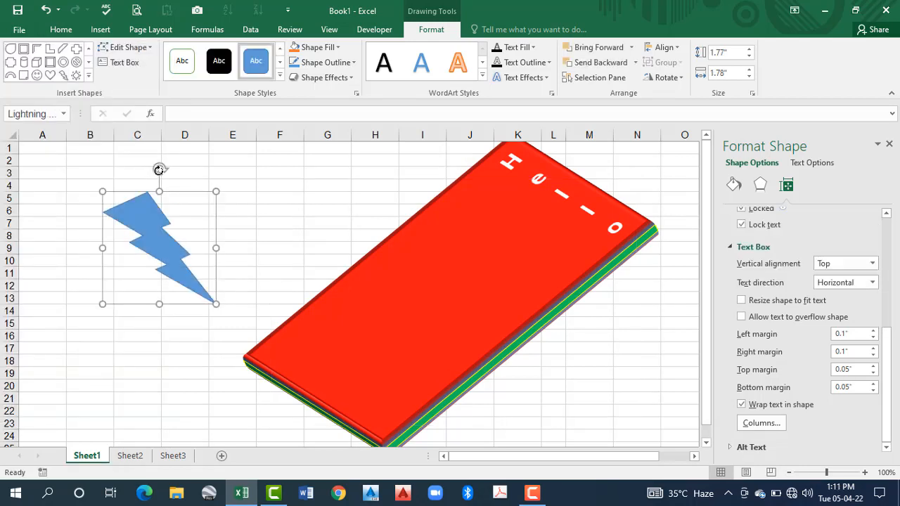
{"action": "left_click_drag", "start_coordinate": [159, 169], "coordinate": [135, 172]}
Delete the red Hello rectangle
{"action": "left_click", "coordinate": [408, 315]}
{"action": "key", "text": "Delete"}
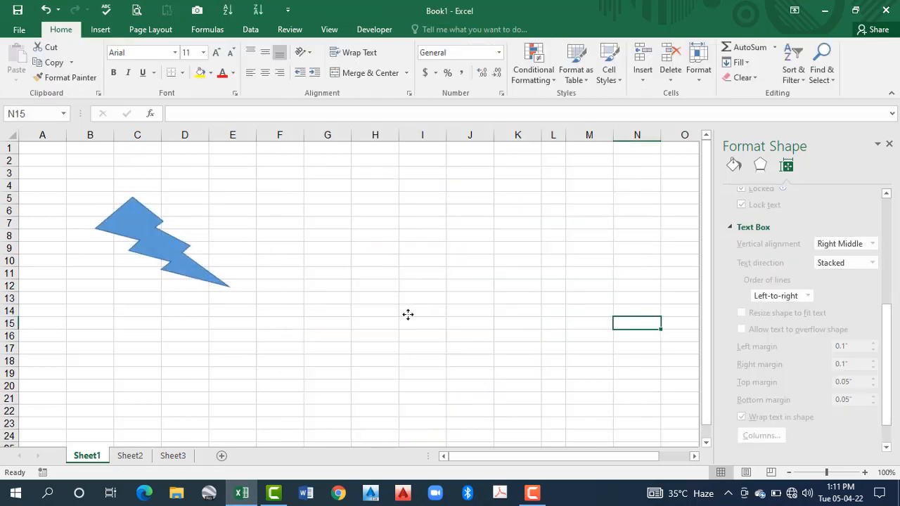
Copy the lightning bolt to columns I to K and rotate the copy right 90°
{"action": "left_click", "coordinate": [156, 240]}
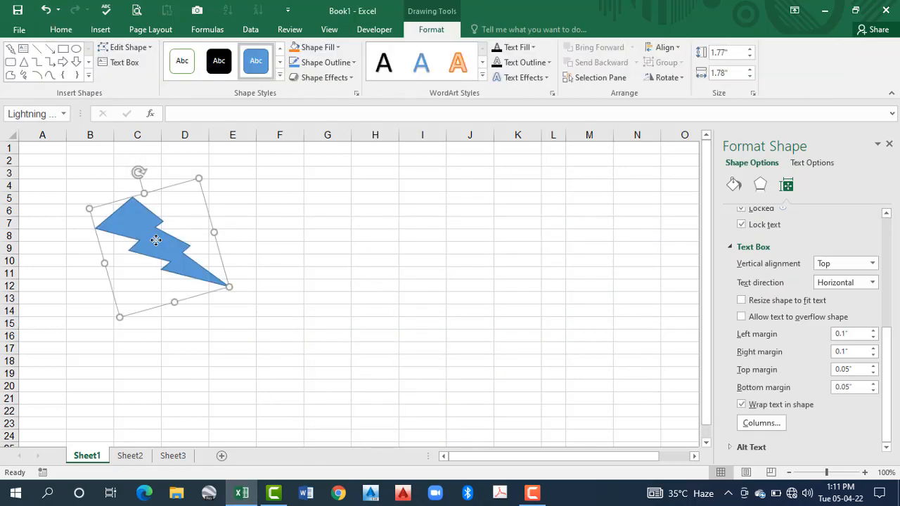
{"action": "left_click_drag", "start_coordinate": [217, 309], "coordinate": [505, 316]}
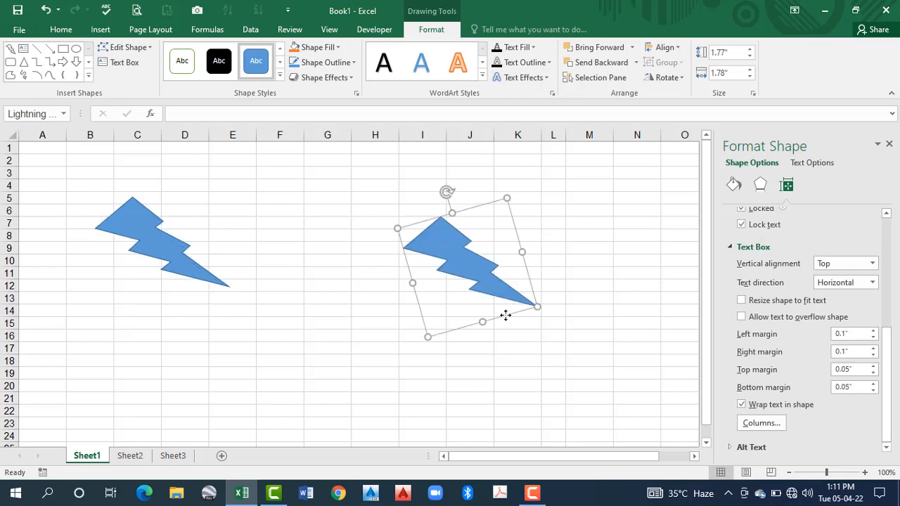
{"action": "left_click", "coordinate": [684, 79]}
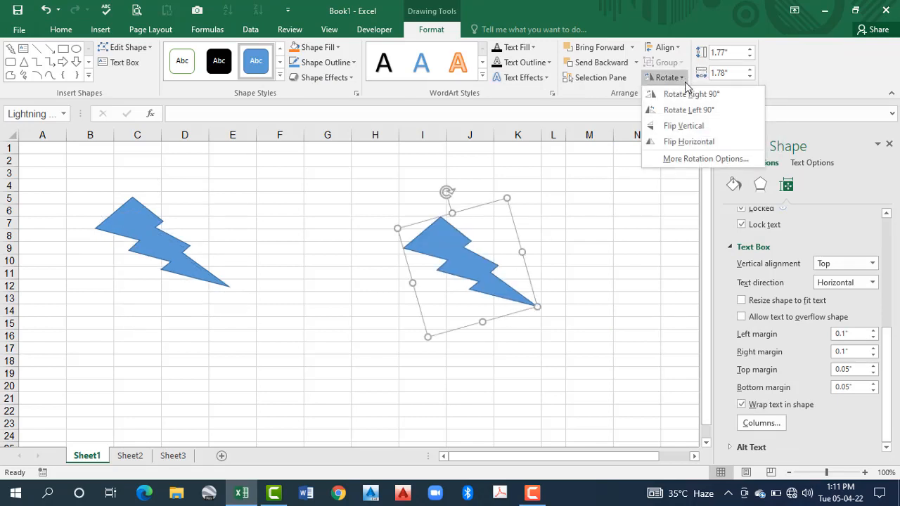
{"action": "left_click", "coordinate": [689, 95]}
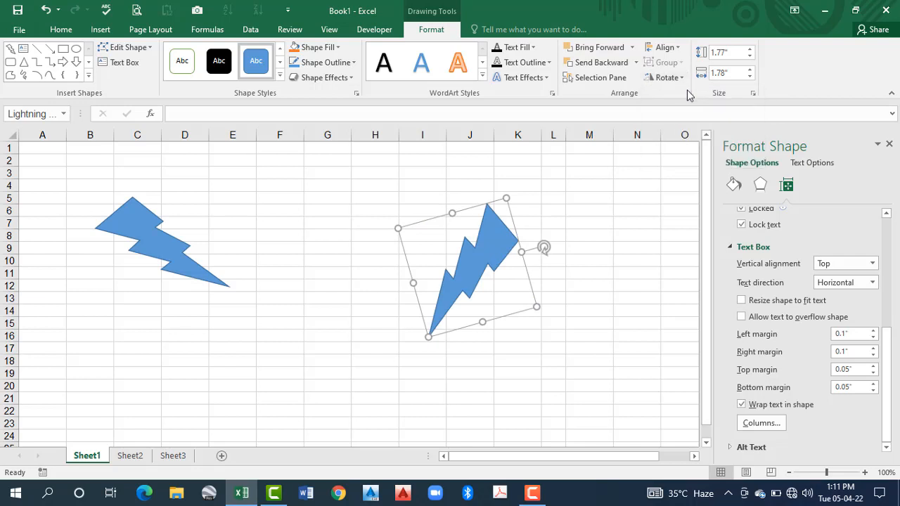
{"action": "left_click", "coordinate": [135, 242]}
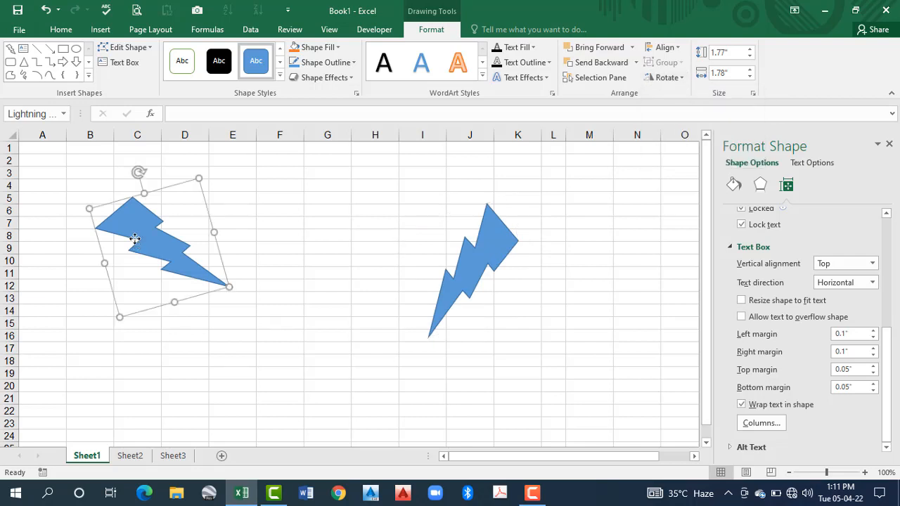
{"action": "left_click", "coordinate": [683, 80]}
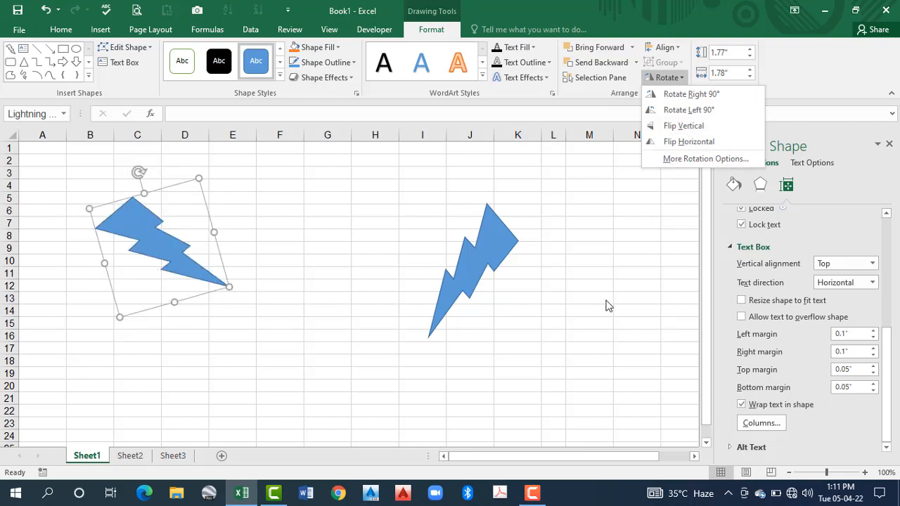
{"action": "left_click", "coordinate": [479, 272]}
{"action": "left_click", "coordinate": [479, 272]}
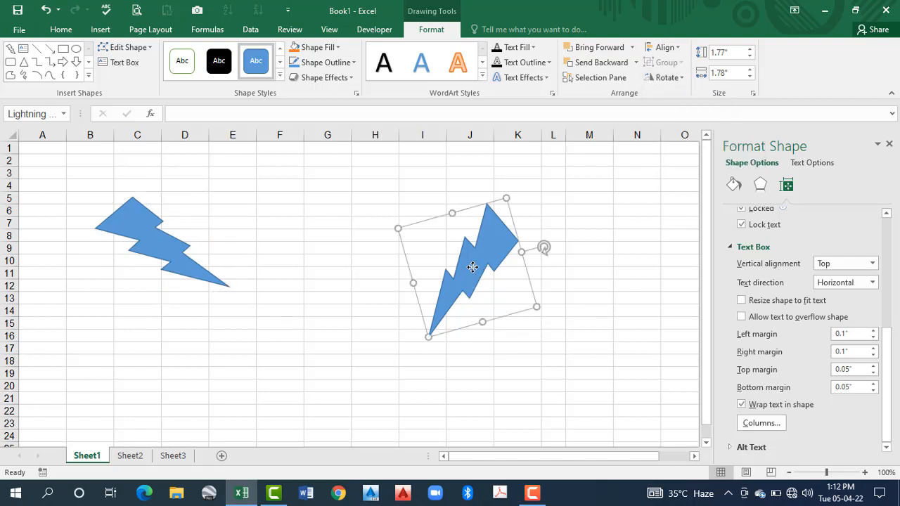
Flip the lightning bolt over columns B to E horizontally
{"action": "left_click", "coordinate": [155, 237]}
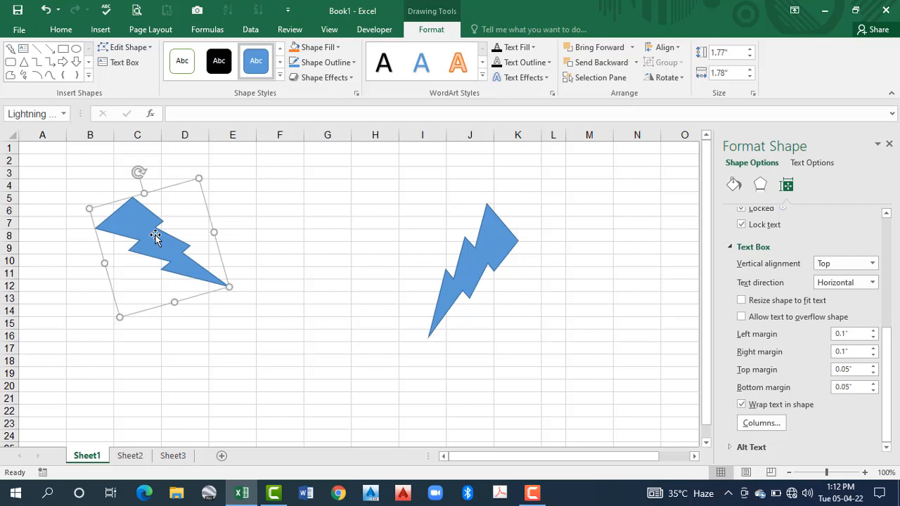
{"action": "left_click", "coordinate": [681, 81]}
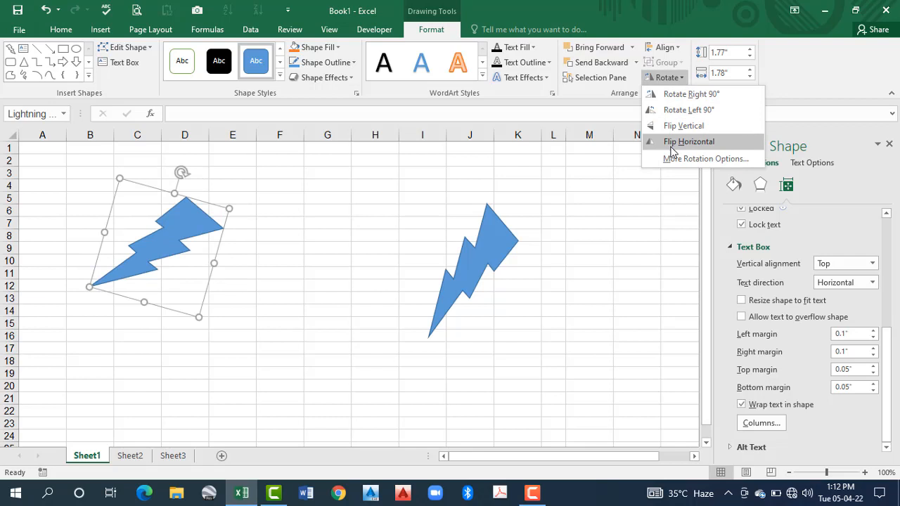
{"action": "left_click", "coordinate": [672, 144]}
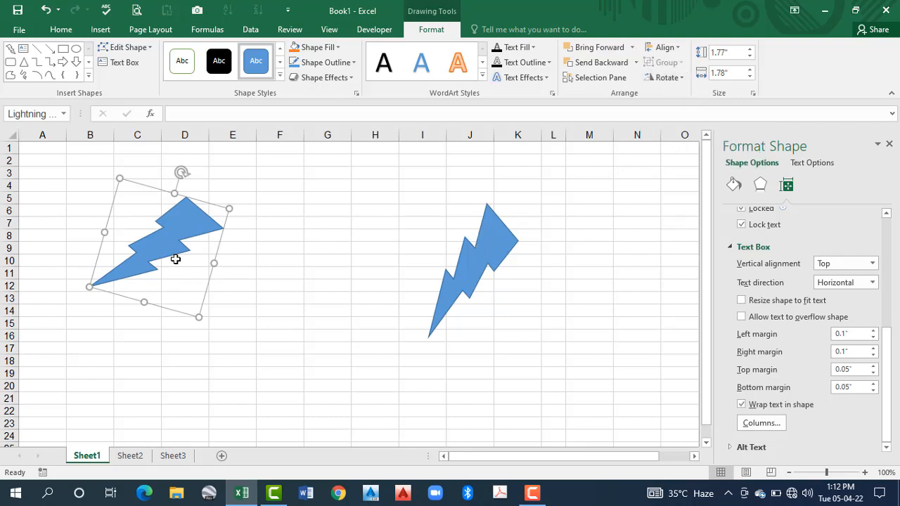
Move the flipped lightning bolt next to the other bolt, shift it over columns E to H, and delete it
{"action": "left_click_drag", "start_coordinate": [171, 252], "coordinate": [533, 303]}
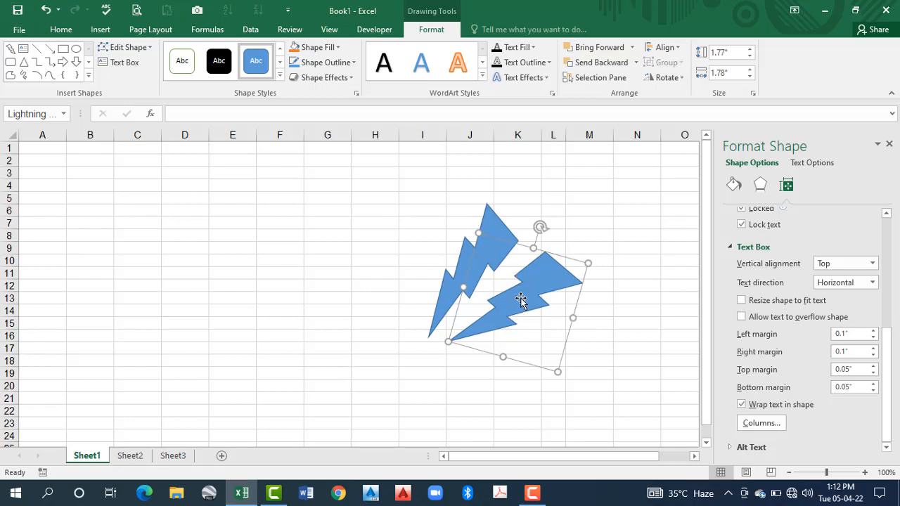
{"action": "left_click_drag", "start_coordinate": [520, 300], "coordinate": [514, 306]}
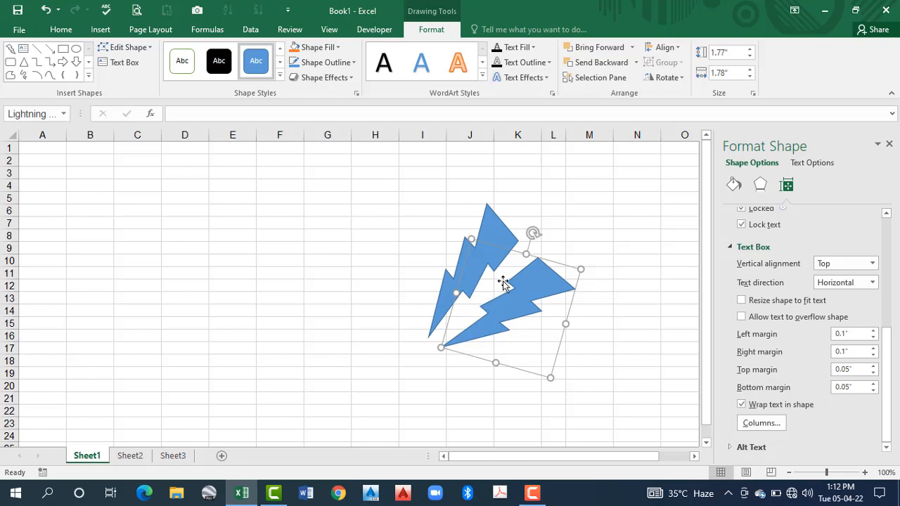
{"action": "left_click_drag", "start_coordinate": [509, 298], "coordinate": [328, 249]}
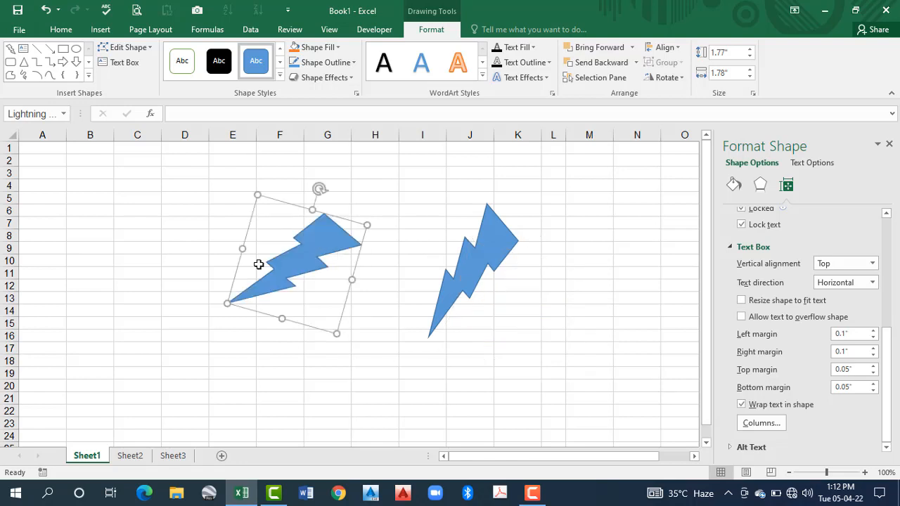
{"action": "key", "text": "Delete"}
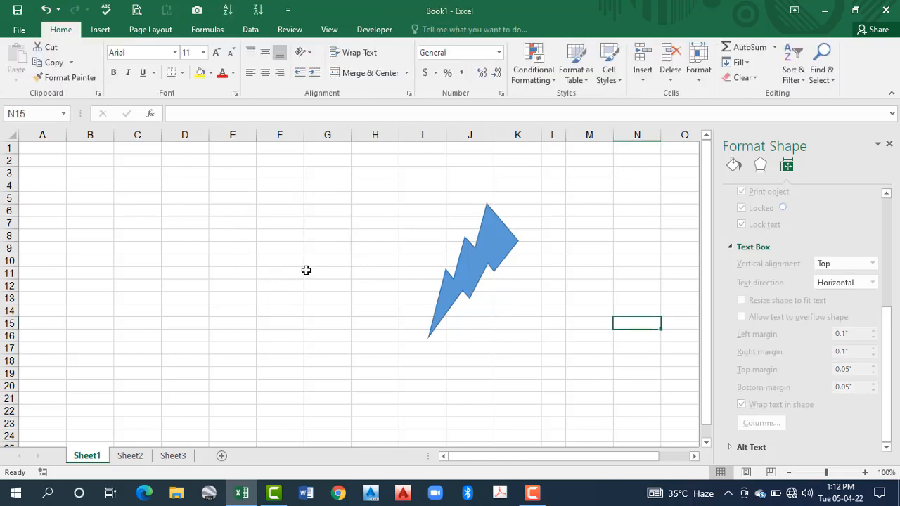
Duplicate the remaining lightning bolt and place the copy beside it over columns F to H
{"action": "left_click", "coordinate": [470, 274]}
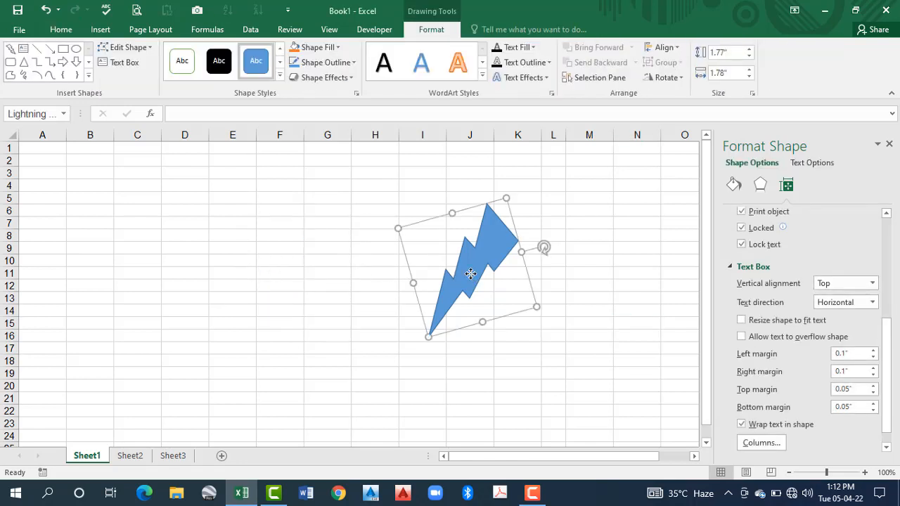
{"action": "key", "text": "ctrl+d"}
{"action": "left_click_drag", "start_coordinate": [484, 284], "coordinate": [353, 287]}
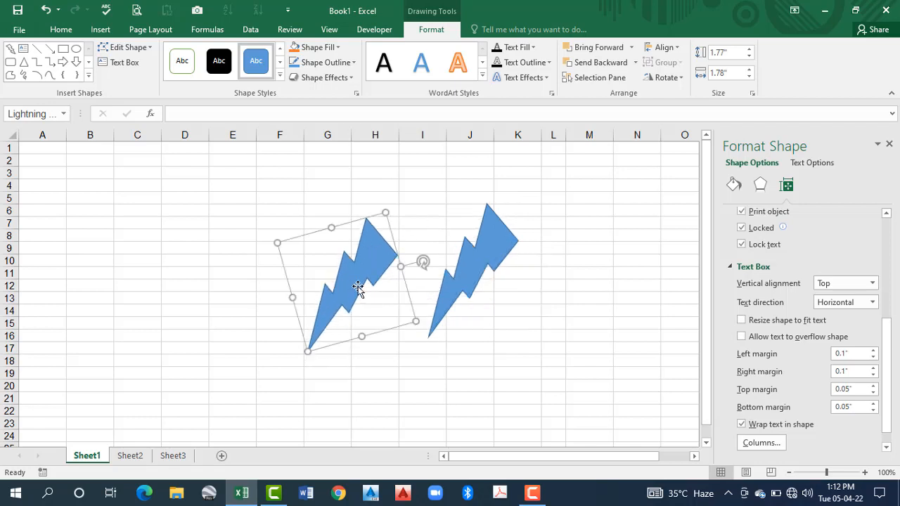
Try flipping the copied lightning bolt over columns F to H horizontally and undo the flip
{"action": "left_click", "coordinate": [476, 280]}
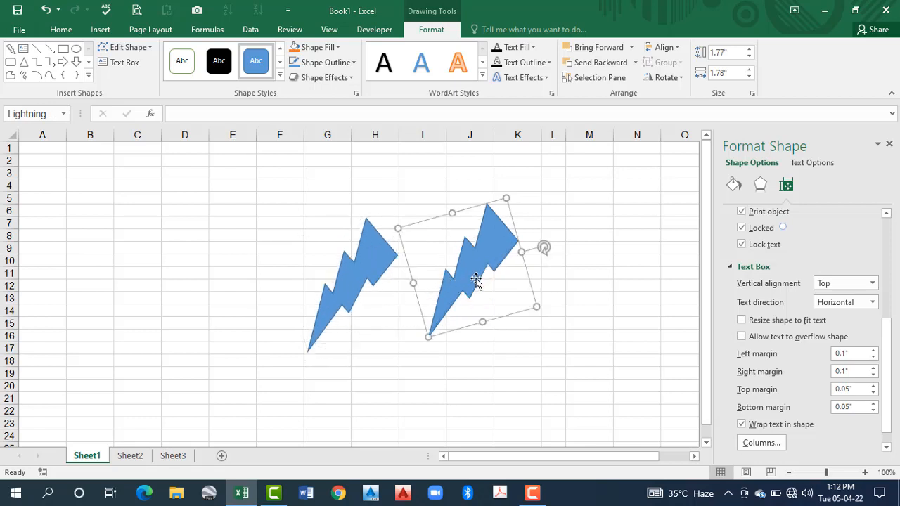
{"action": "left_click", "coordinate": [378, 270]}
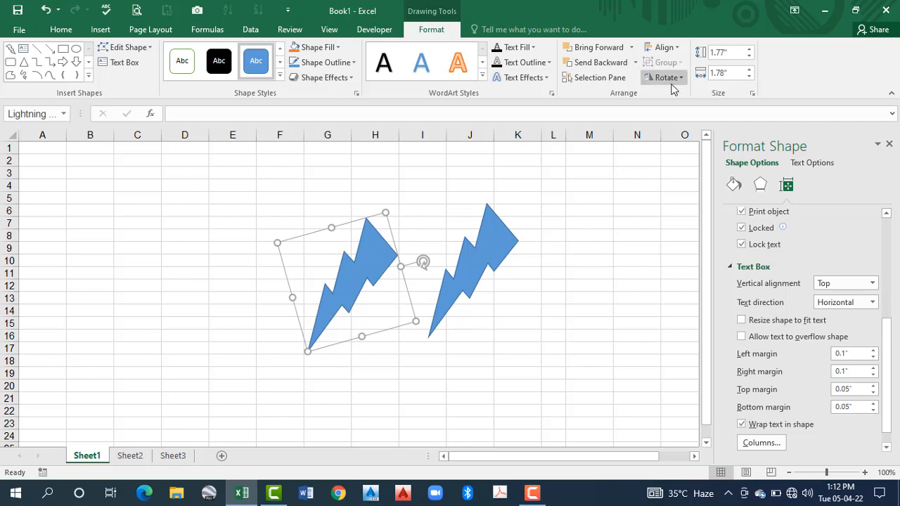
{"action": "left_click", "coordinate": [668, 81]}
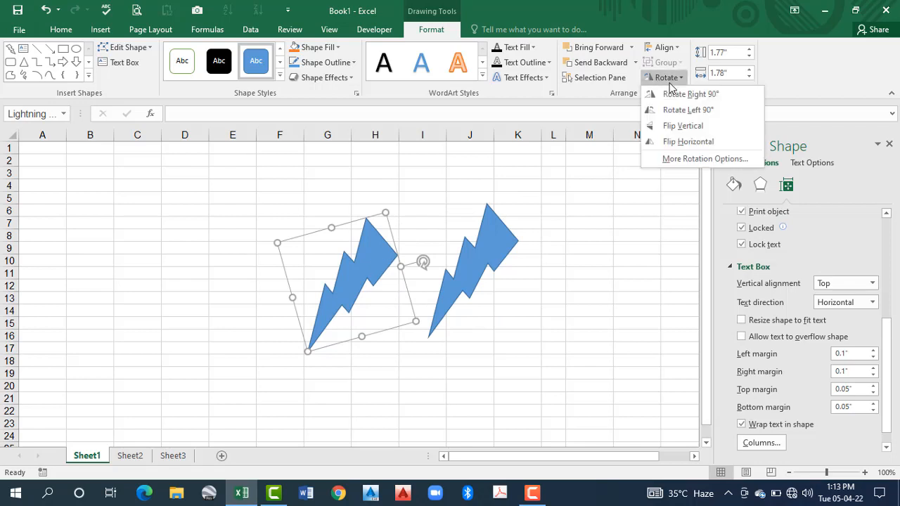
{"action": "left_click", "coordinate": [679, 144]}
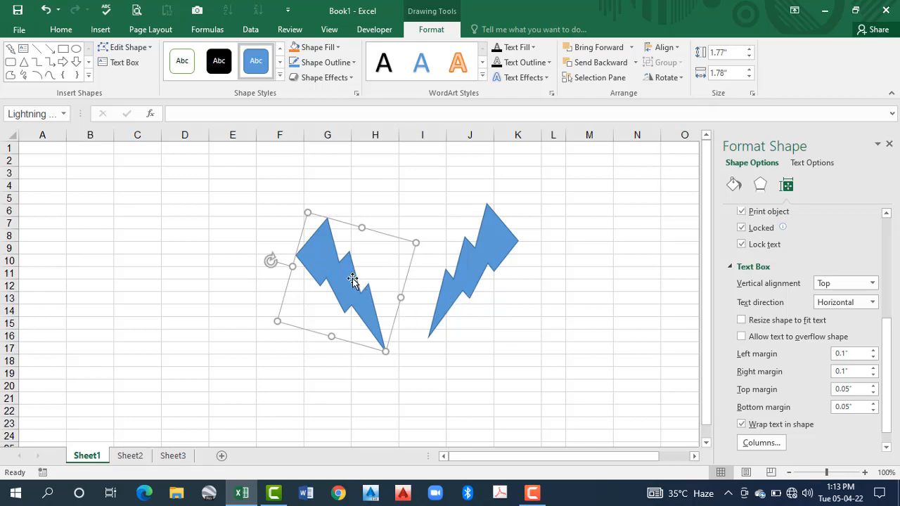
{"action": "key", "text": "ctrl+z"}
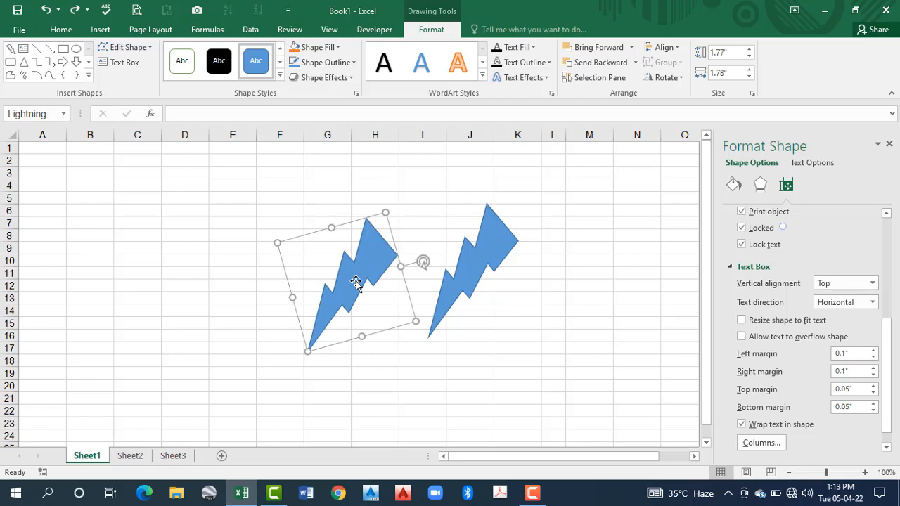
Stack the two lightning bolts over columns I to K and flip the lower one, spanning rows 13 to 24, vertically
{"action": "left_click_drag", "start_coordinate": [356, 282], "coordinate": [483, 388]}
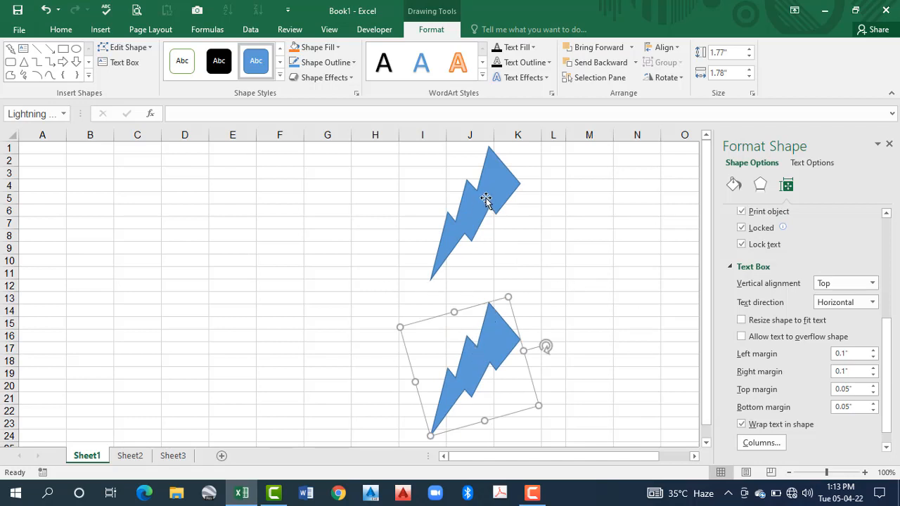
{"action": "left_click", "coordinate": [665, 77]}
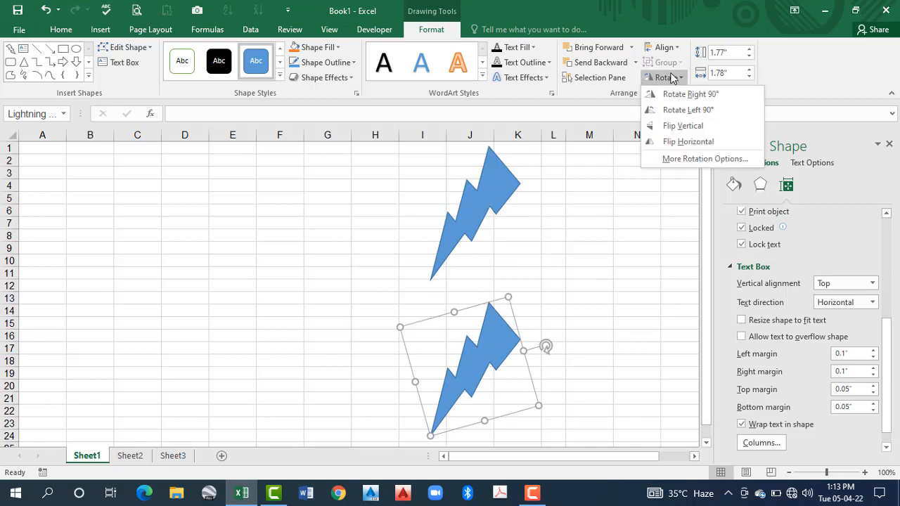
{"action": "left_click", "coordinate": [686, 127]}
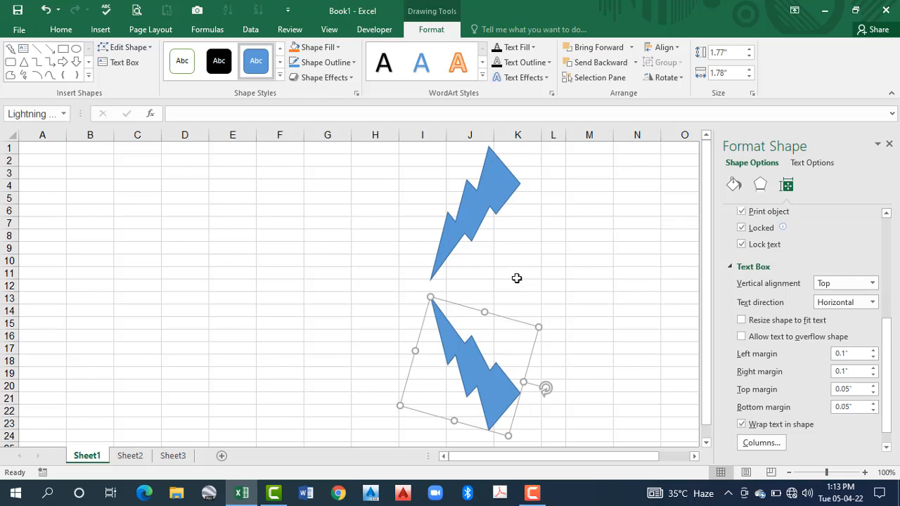
{"action": "left_click", "coordinate": [558, 257]}
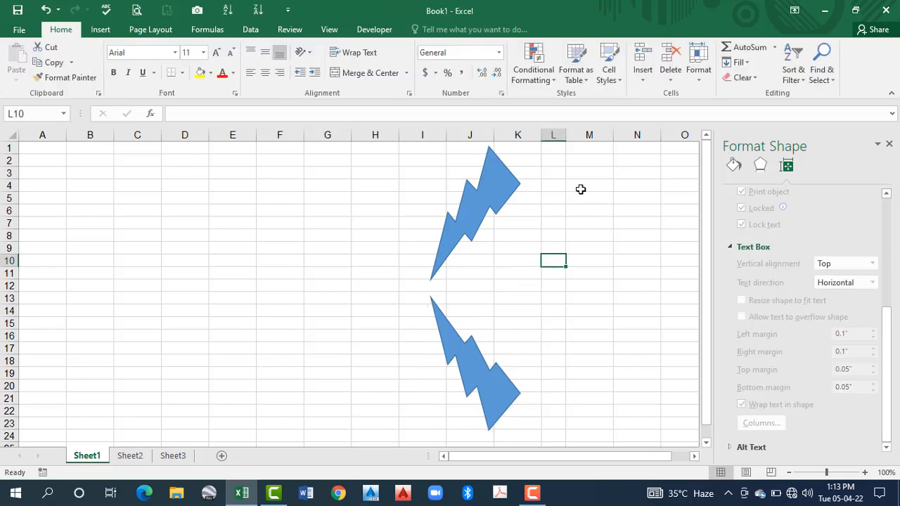
{"action": "left_click", "coordinate": [474, 212]}
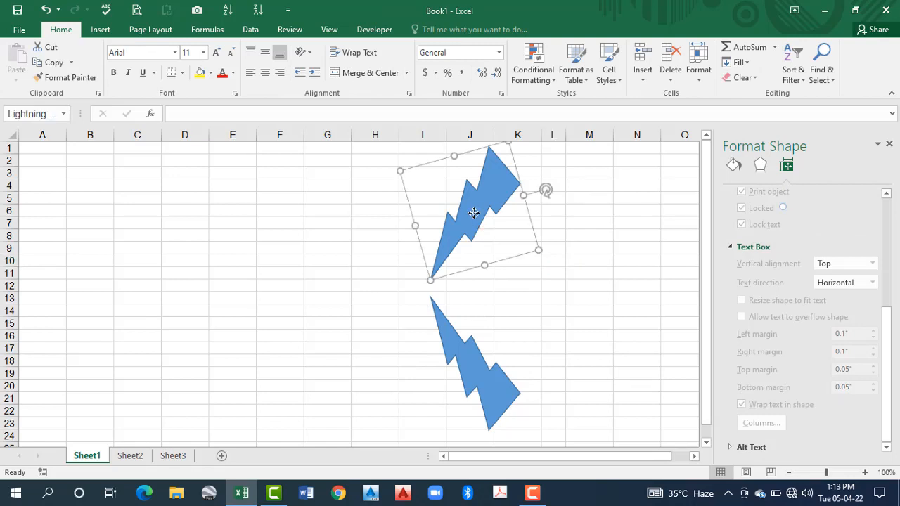
{"action": "left_click", "coordinate": [548, 305]}
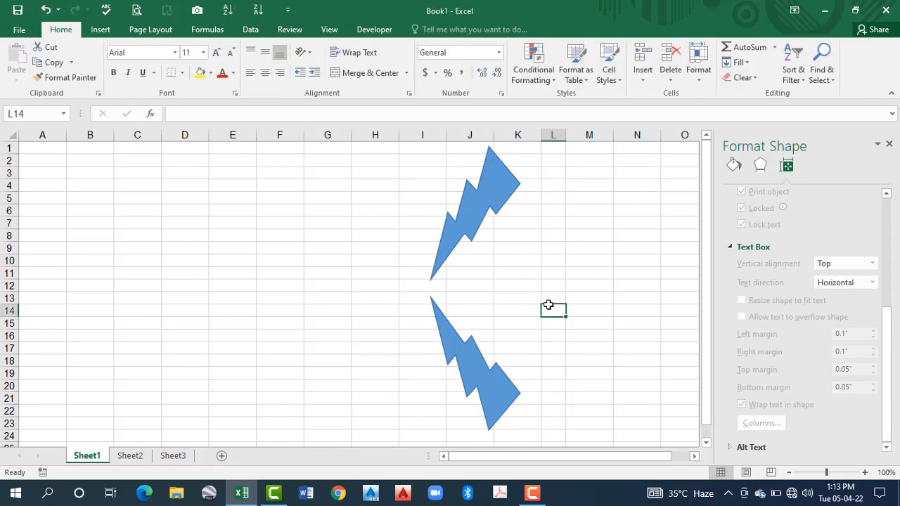